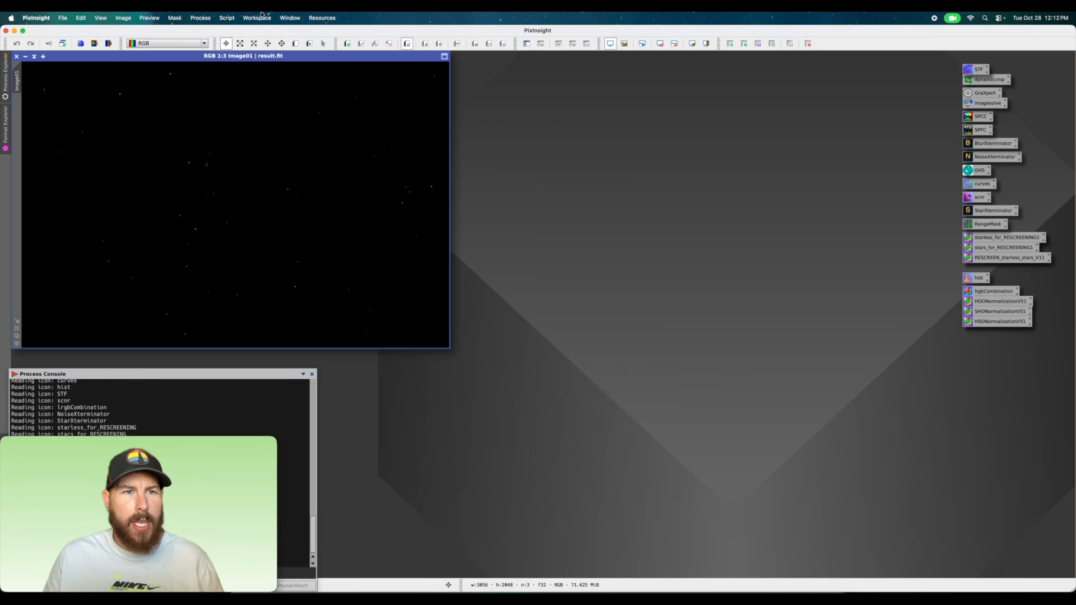
Open ScreenTransferFunction and apply a linked-channel auto stretch to Image01.
{"action": "left_click", "coordinate": [200, 17]}
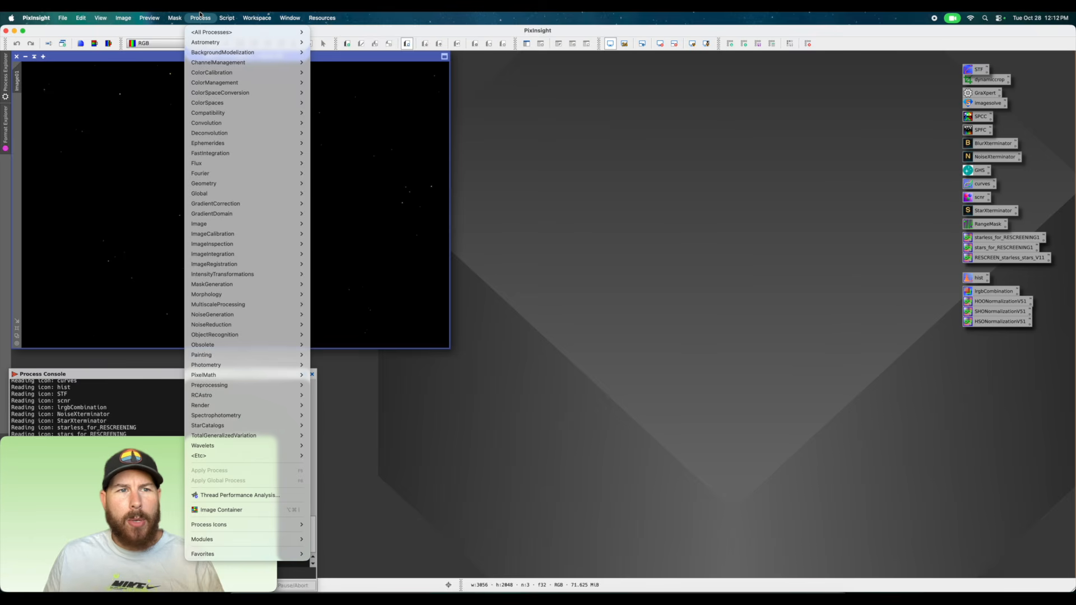
{"action": "mouse_move", "coordinate": [210, 33]}
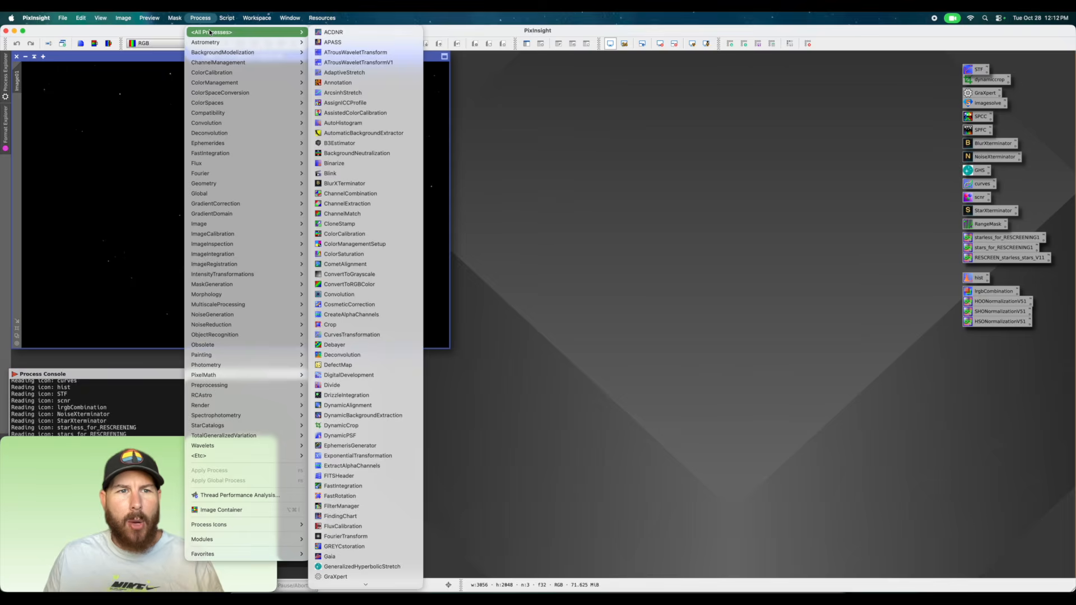
{"action": "scroll", "coordinate": [390, 133], "scroll_direction": "down", "scroll_amount": 15}
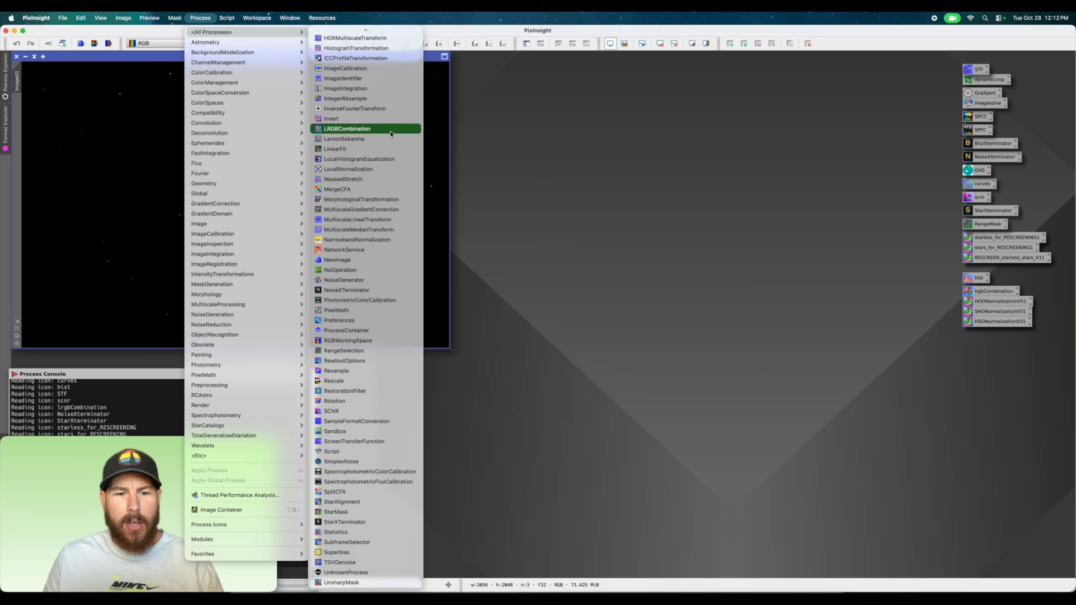
{"action": "left_click", "coordinate": [369, 442]}
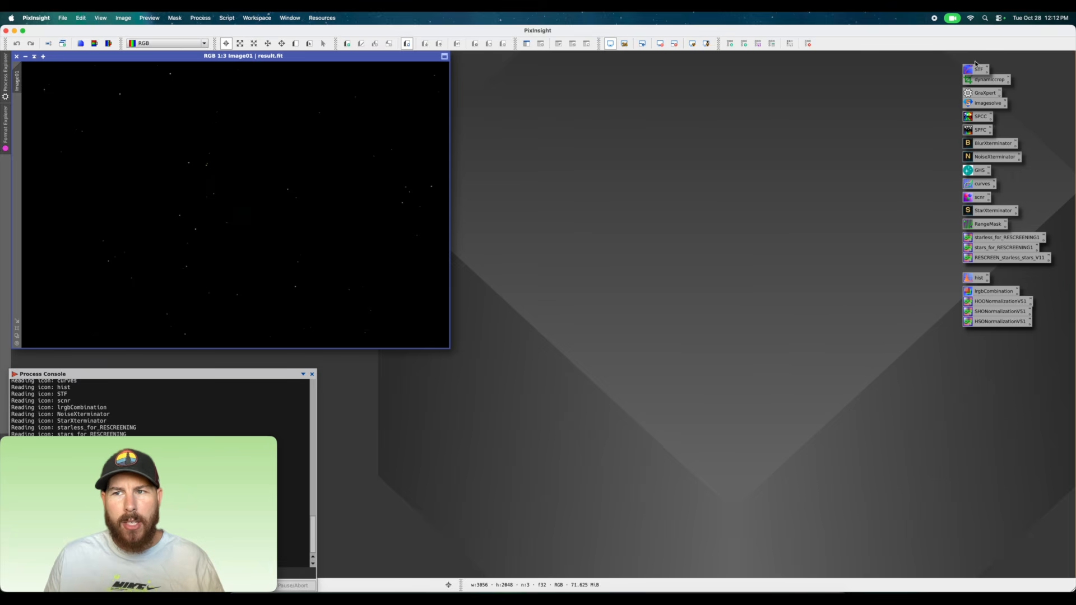
{"action": "double_click", "coordinate": [979, 70]}
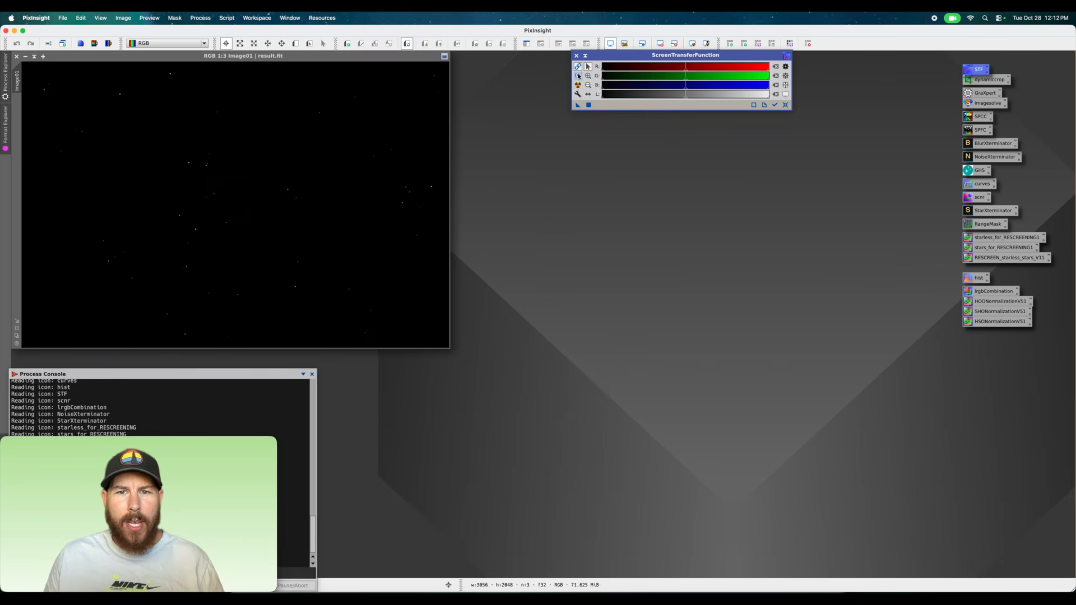
{"action": "left_click", "coordinate": [577, 86]}
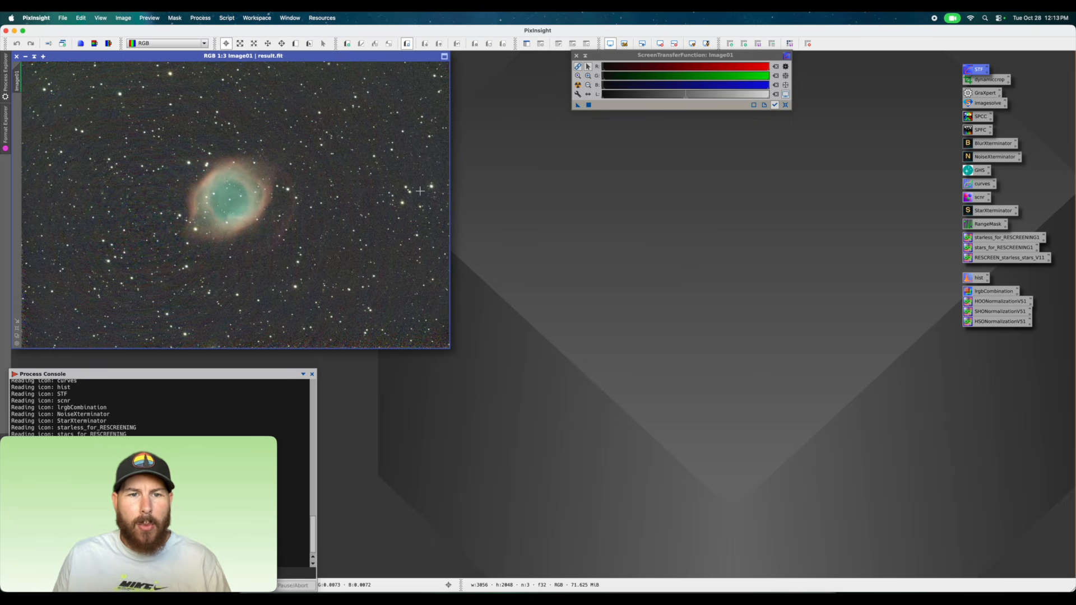
Examine the stretched stars and nebula up close, and collapse the ScreenTransferFunction window beside the image.
{"action": "scroll", "coordinate": [421, 191], "scroll_direction": "up", "scroll_amount": 1}
{"action": "scroll", "coordinate": [421, 191], "scroll_direction": "up", "scroll_amount": 1}
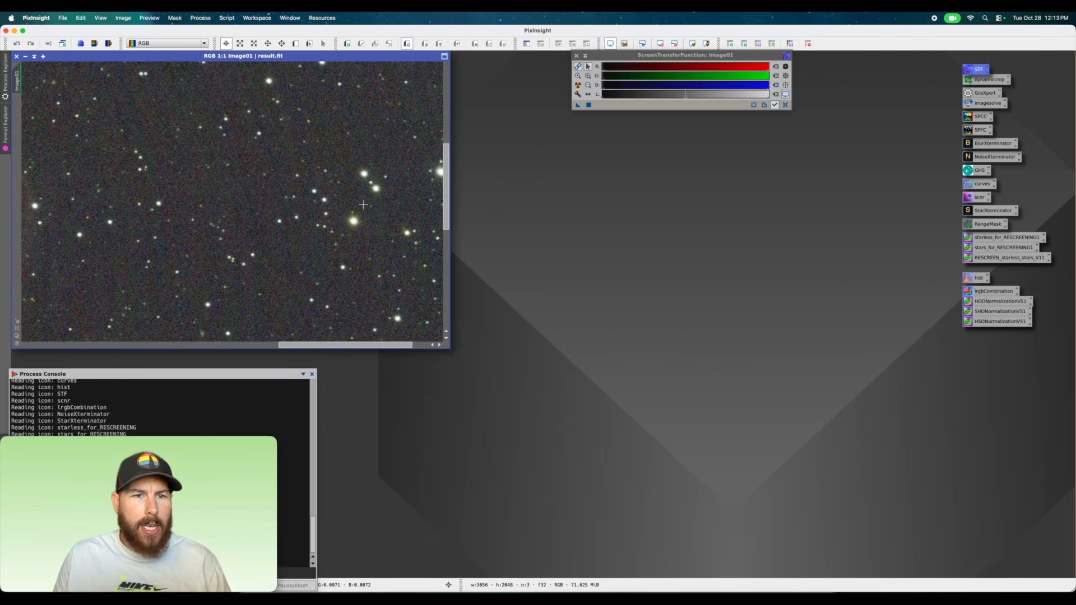
{"action": "scroll", "coordinate": [363, 205], "scroll_direction": "down", "scroll_amount": 1}
{"action": "left_click_drag", "start_coordinate": [278, 345], "coordinate": [204, 345]}
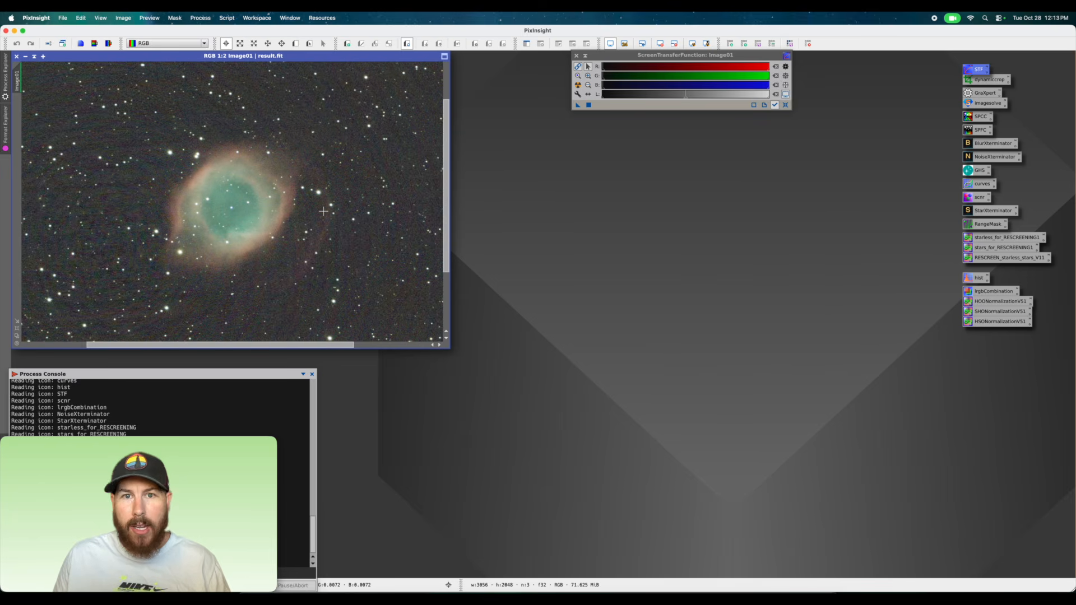
{"action": "scroll", "coordinate": [329, 211], "scroll_direction": "down", "scroll_amount": 1}
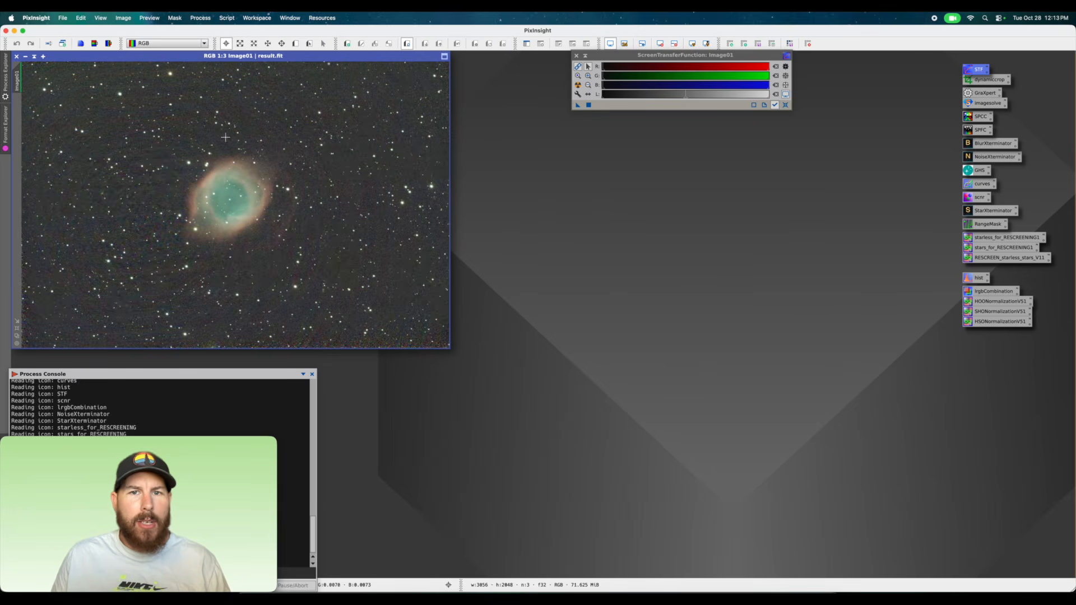
{"action": "left_click_drag", "start_coordinate": [623, 59], "coordinate": [557, 74]}
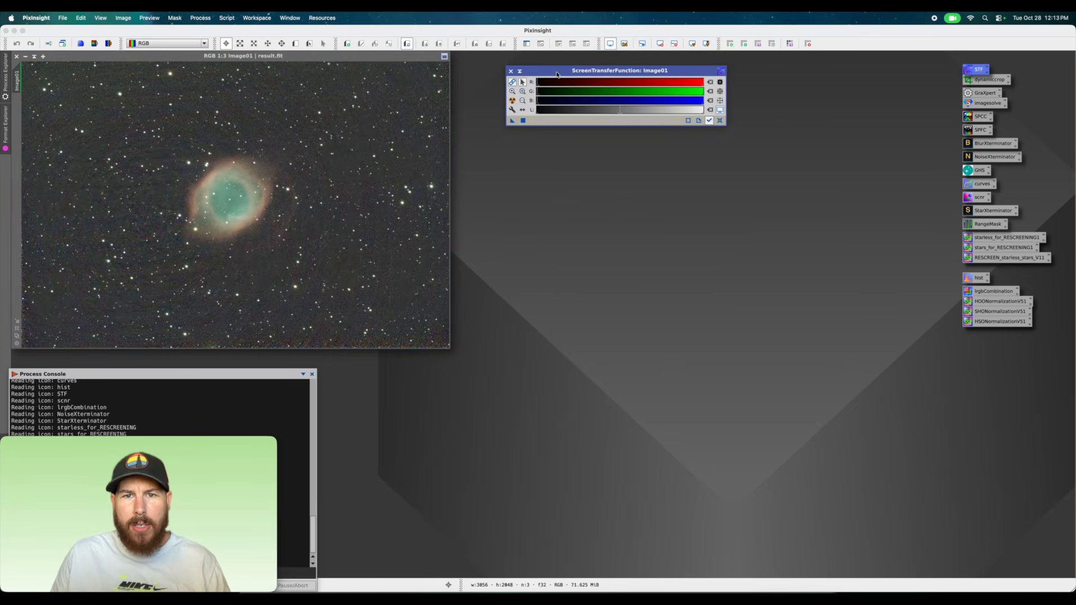
{"action": "left_click", "coordinate": [519, 71]}
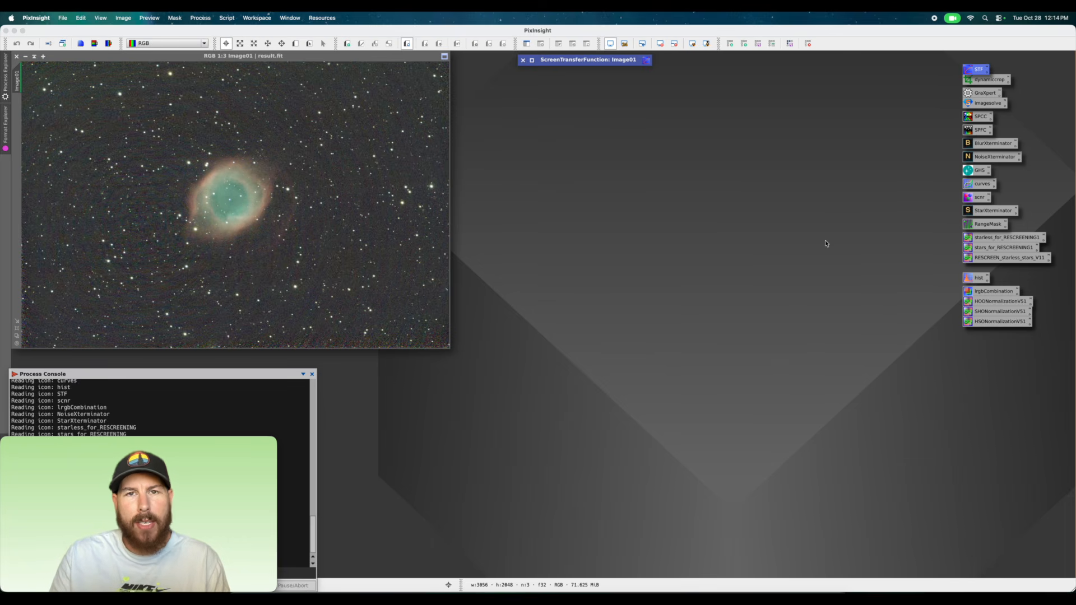
Crop the noisy edges off Image01 with DynamicCrop to about 2838 × 1752 pixels, and close the tool.
{"action": "left_click", "coordinate": [269, 18]}
{"action": "mouse_move", "coordinate": [178, 17]}
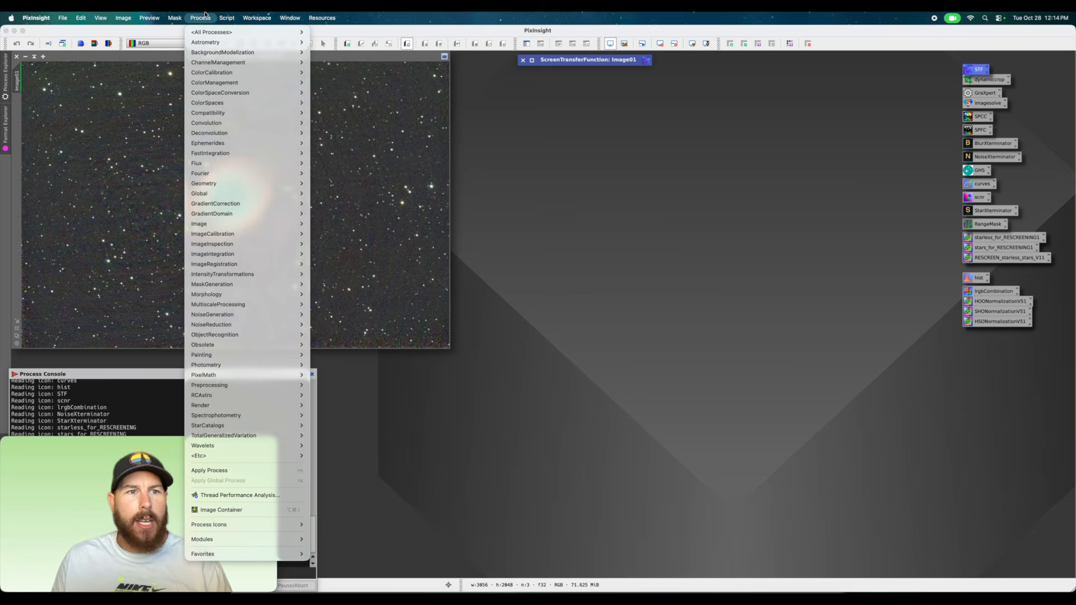
{"action": "scroll", "coordinate": [347, 305], "scroll_direction": "down", "scroll_amount": 5}
{"action": "scroll", "coordinate": [346, 304], "scroll_direction": "down", "scroll_amount": 2}
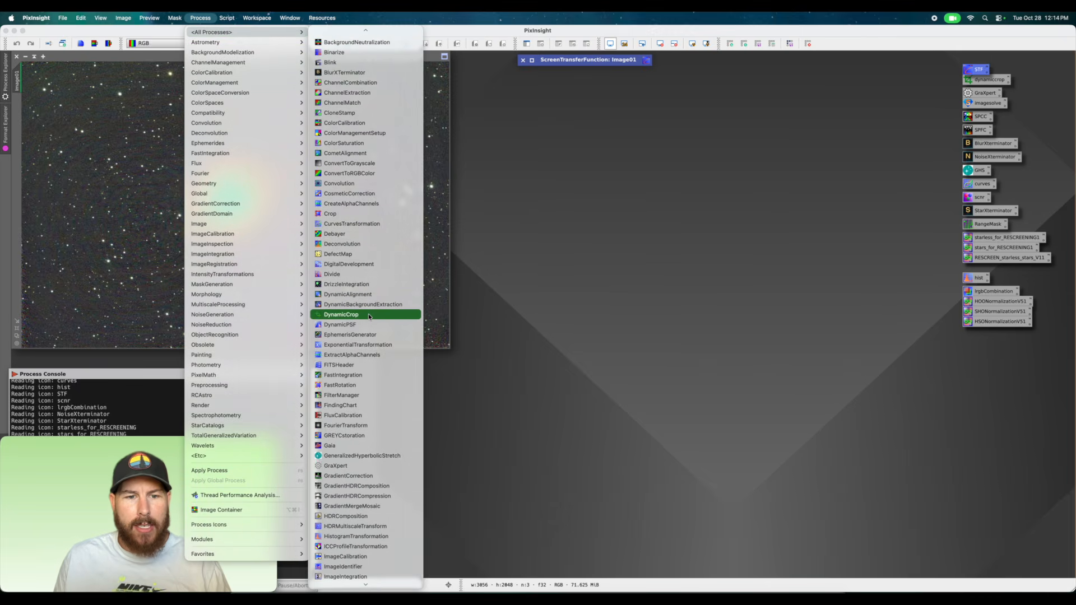
{"action": "left_click", "coordinate": [368, 315]}
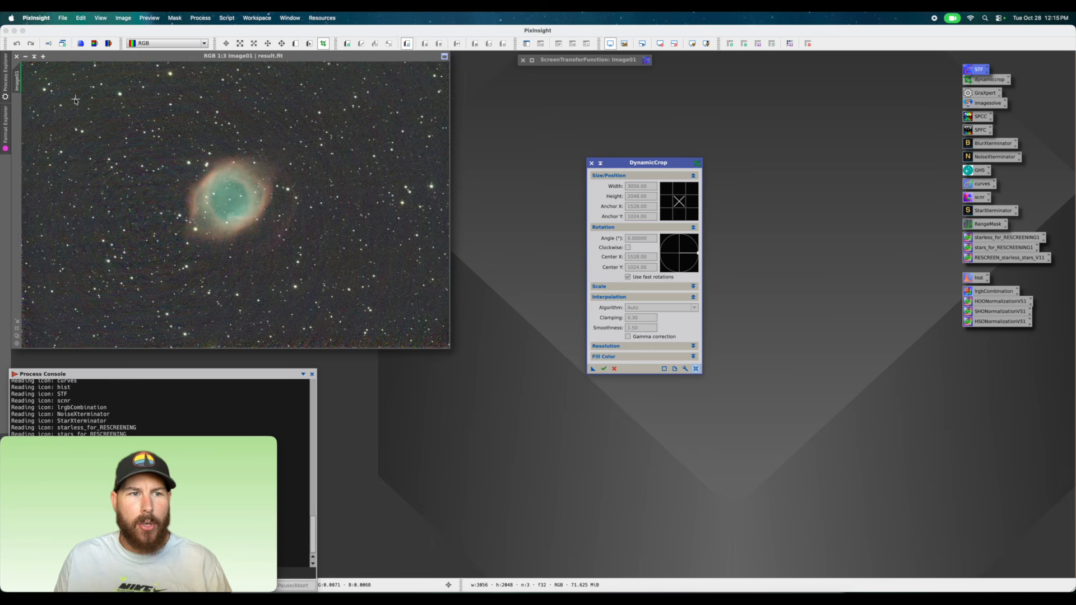
{"action": "left_click_drag", "start_coordinate": [30, 70], "coordinate": [402, 297]}
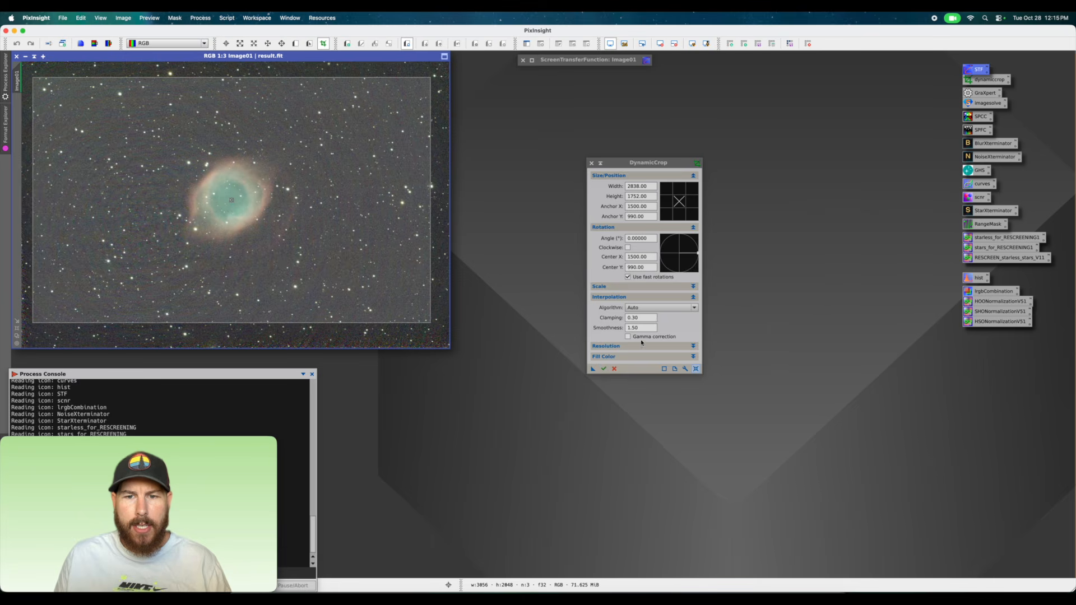
{"action": "left_click", "coordinate": [604, 368]}
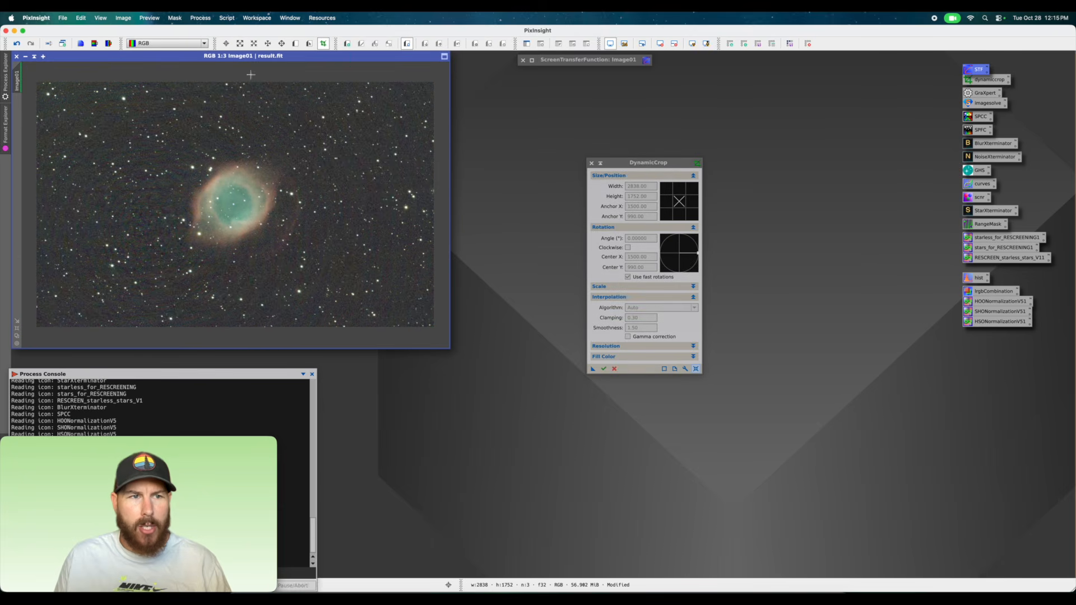
{"action": "left_click", "coordinate": [591, 165]}
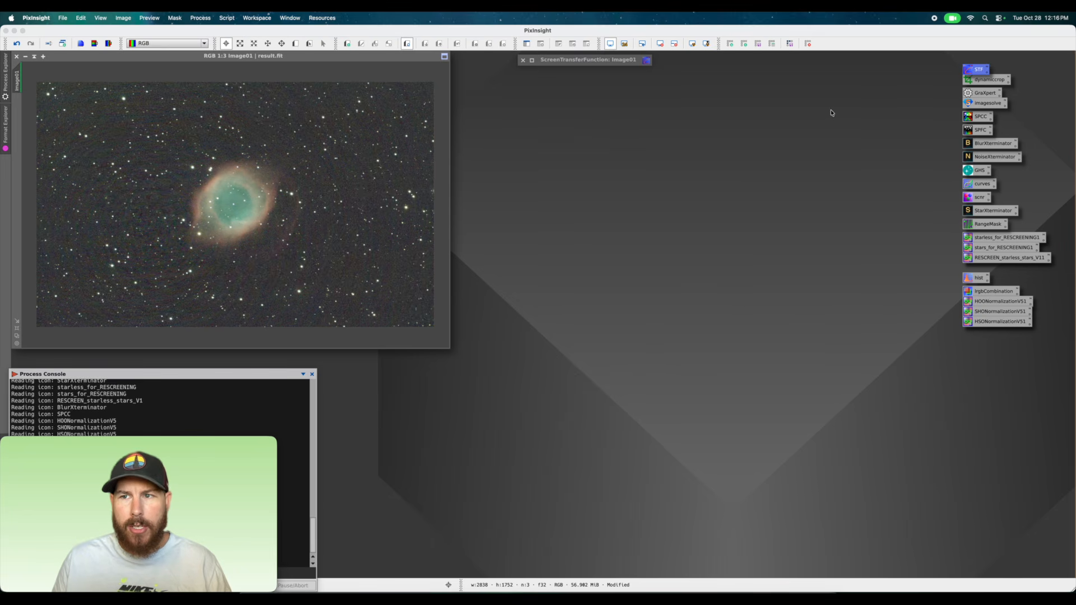
Run GraXpert background extraction with Subtraction correction on the cropped image, set the resulting image apart, and close GraXpert.
{"action": "left_click", "coordinate": [191, 17]}
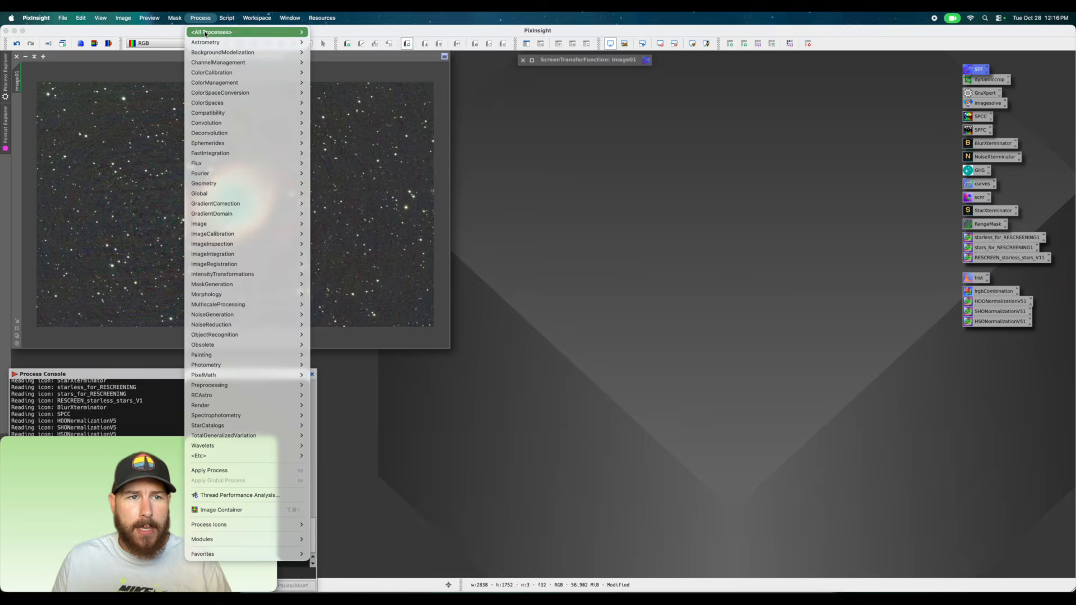
{"action": "mouse_move", "coordinate": [297, 34]}
{"action": "scroll", "coordinate": [360, 133], "scroll_direction": "down", "scroll_amount": 2}
{"action": "scroll", "coordinate": [360, 133], "scroll_direction": "down", "scroll_amount": 10}
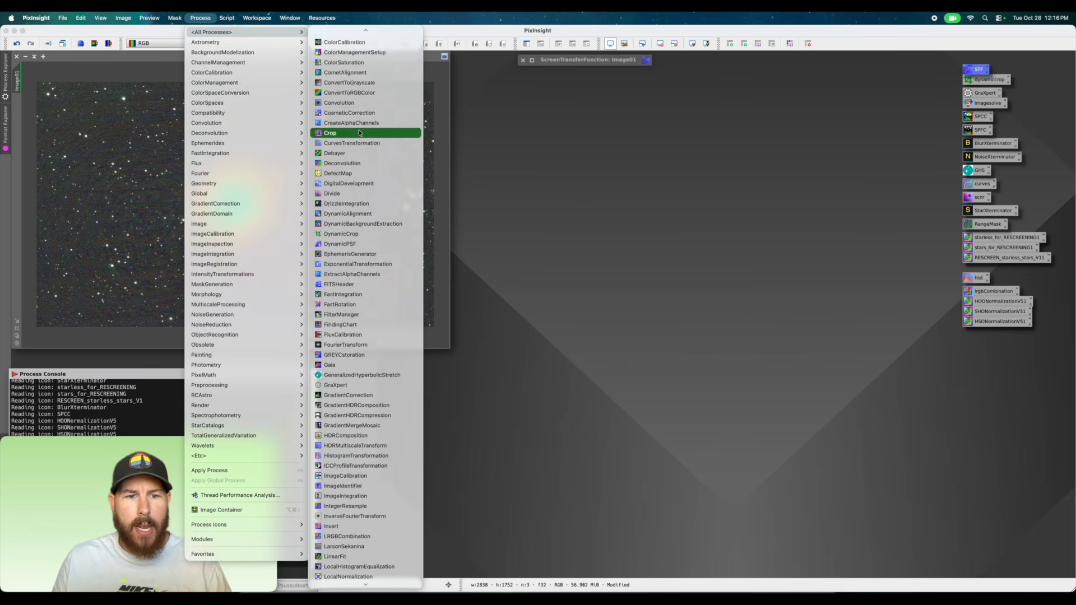
{"action": "left_click", "coordinate": [361, 268]}
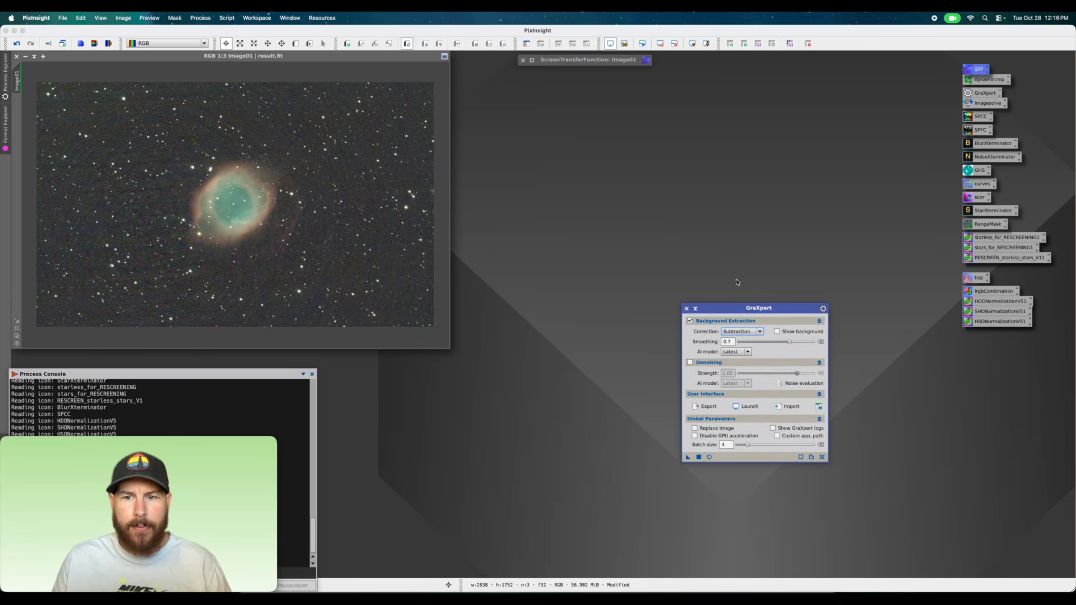
{"action": "left_click_drag", "start_coordinate": [746, 308], "coordinate": [595, 119]}
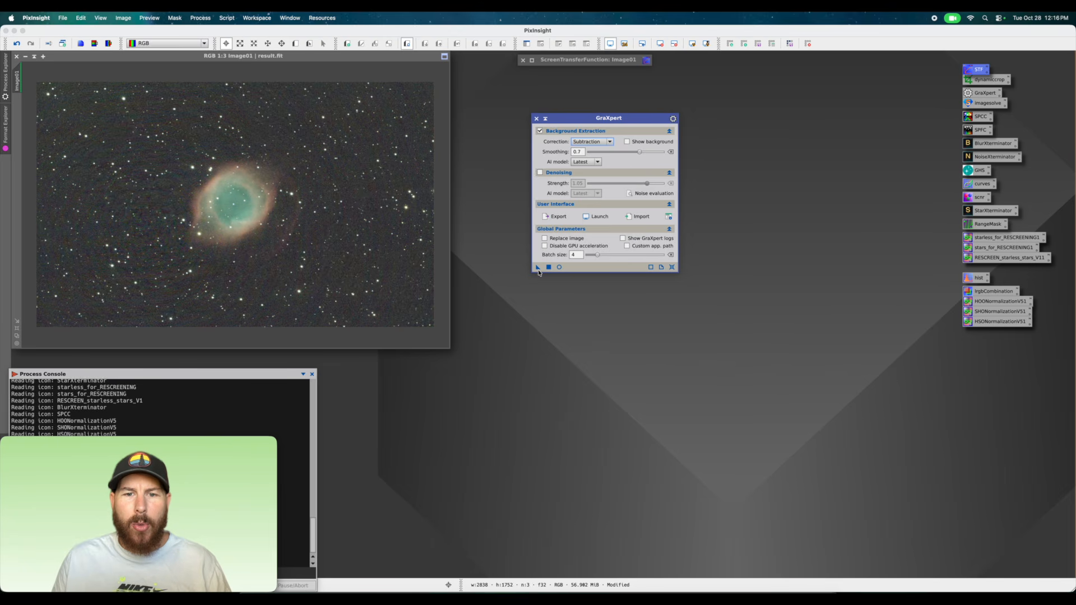
{"action": "left_click_drag", "start_coordinate": [538, 271], "coordinate": [383, 245]}
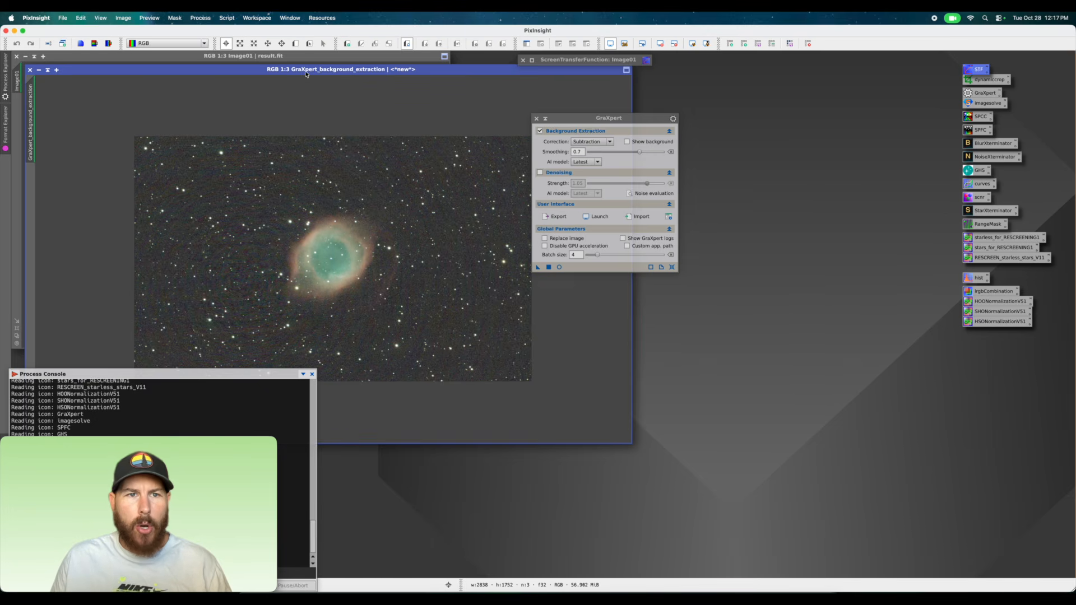
{"action": "left_click_drag", "start_coordinate": [307, 73], "coordinate": [630, 153]}
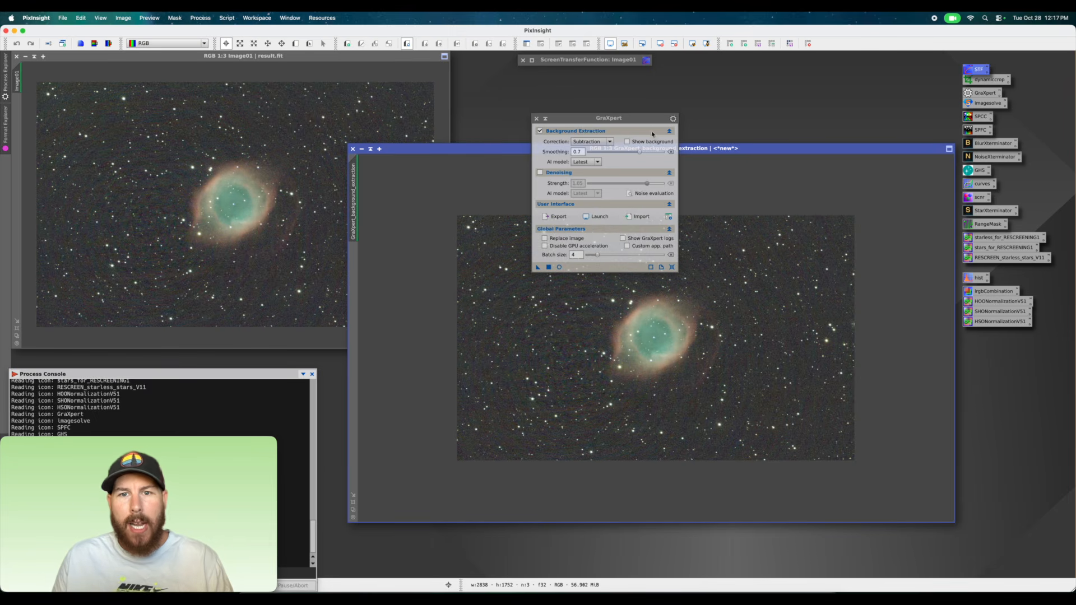
{"action": "left_click", "coordinate": [537, 119]}
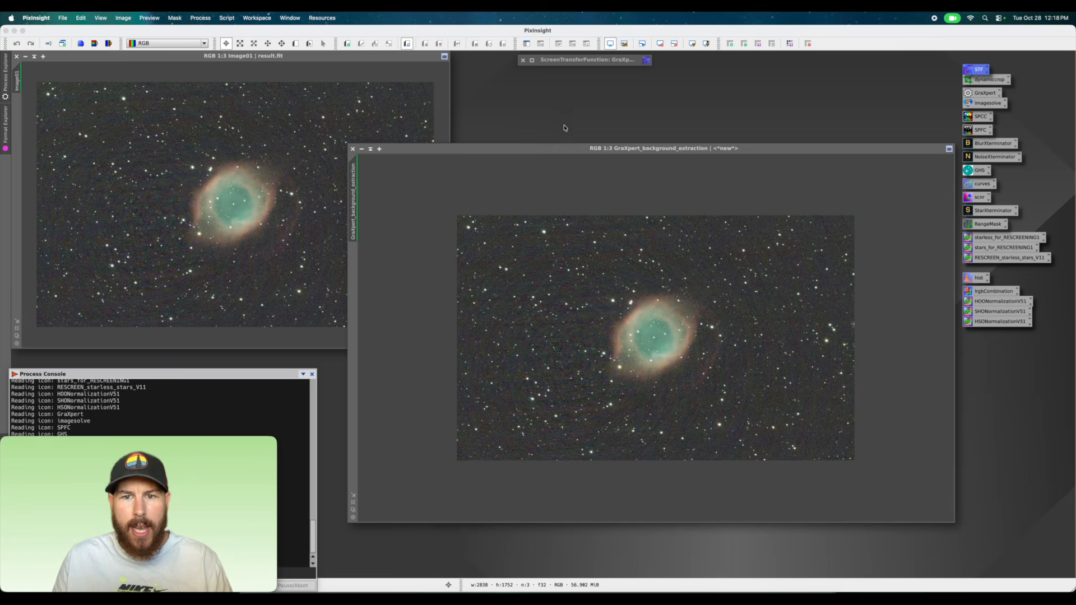
Minimize the original Image01 to a workspace corner, and reposition the background-extracted image with its window fitted to the picture.
{"action": "left_click", "coordinate": [253, 78]}
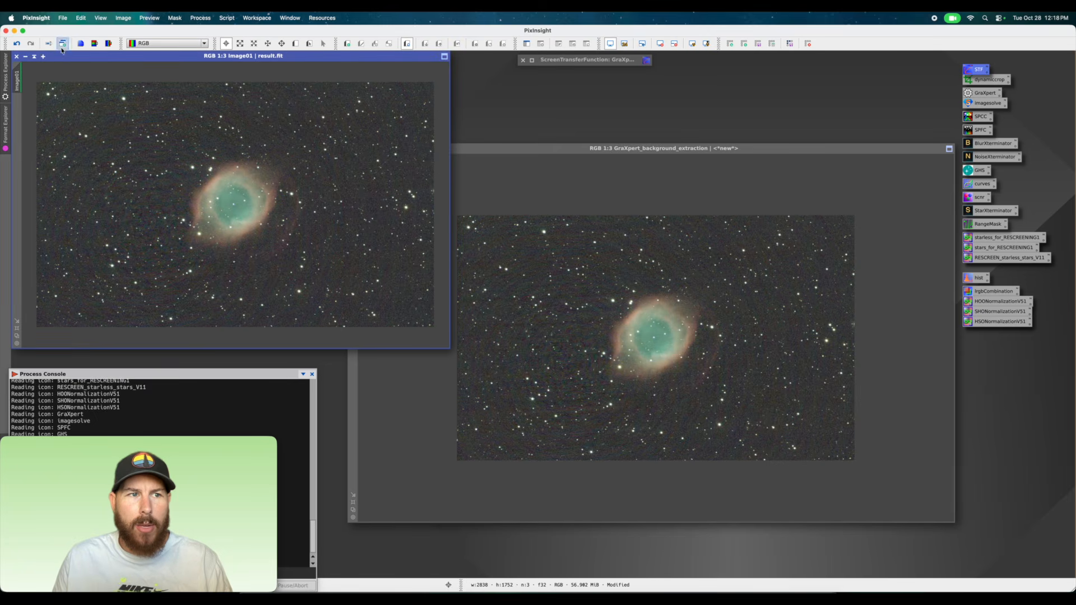
{"action": "left_click", "coordinate": [25, 58]}
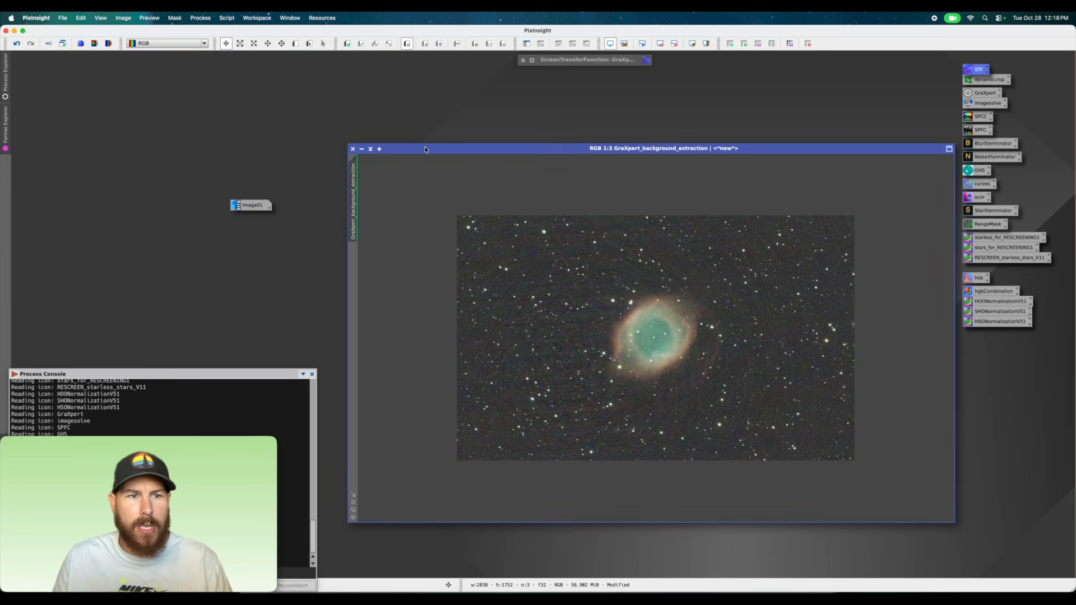
{"action": "left_click_drag", "start_coordinate": [243, 208], "coordinate": [85, 62]}
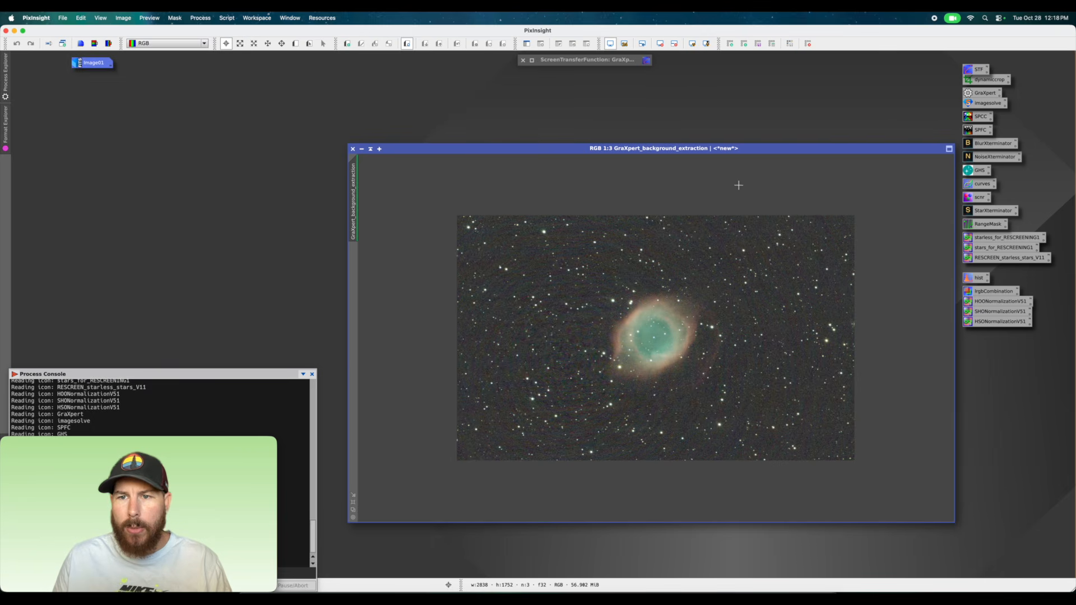
{"action": "left_click_drag", "start_coordinate": [757, 151], "coordinate": [490, 85]}
{"action": "key", "text": "super+f"}
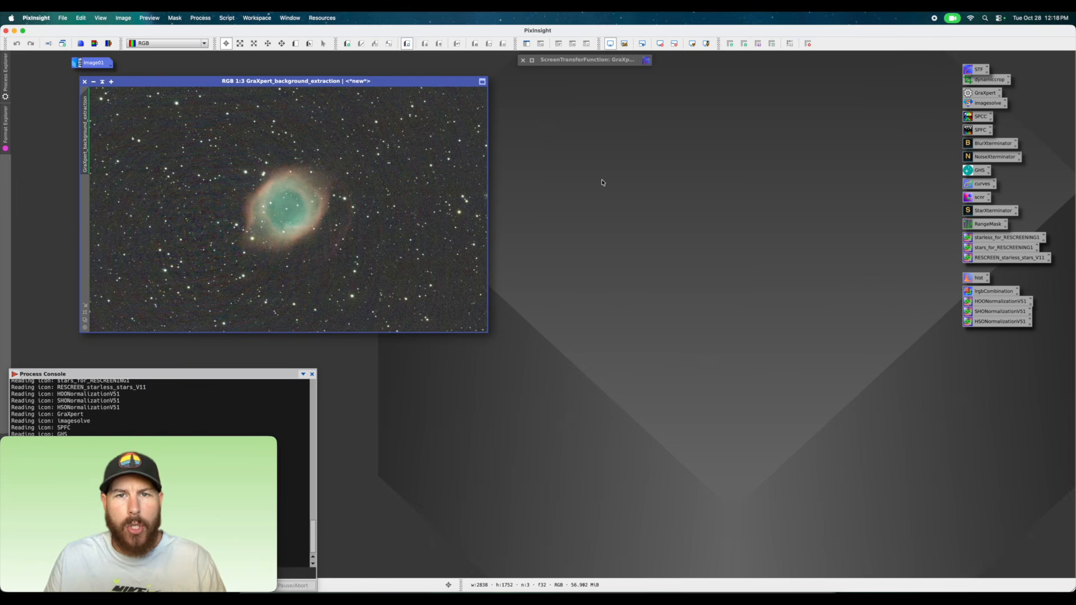
Apply ColorCalibration with its default settings to the GraXpert_background_extraction image.
{"action": "left_click", "coordinate": [200, 18]}
{"action": "mouse_move", "coordinate": [223, 34]}
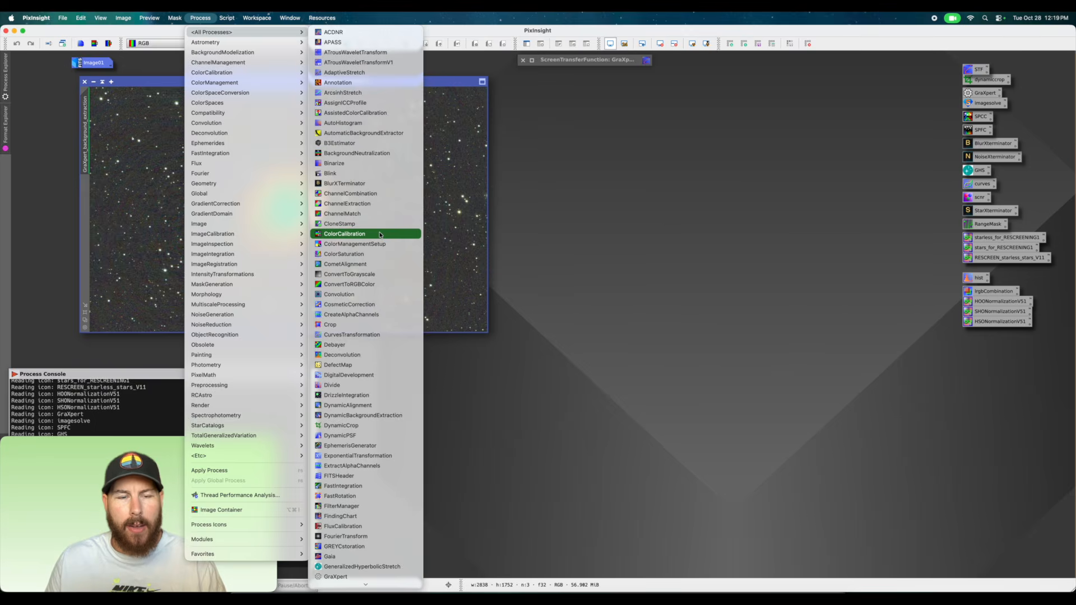
{"action": "left_click", "coordinate": [379, 235]}
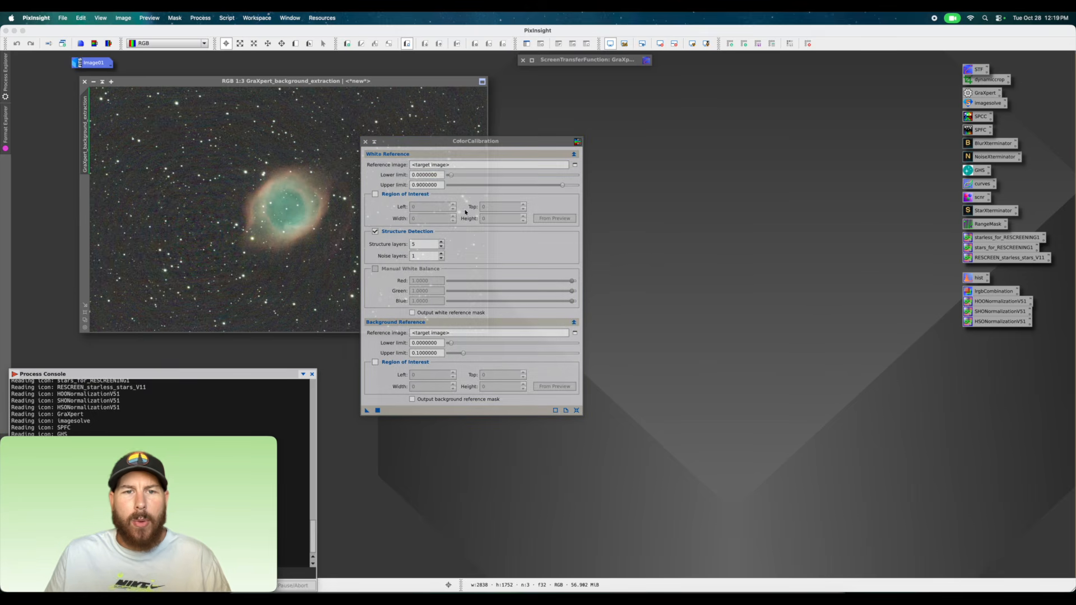
{"action": "left_click_drag", "start_coordinate": [418, 137], "coordinate": [587, 126]}
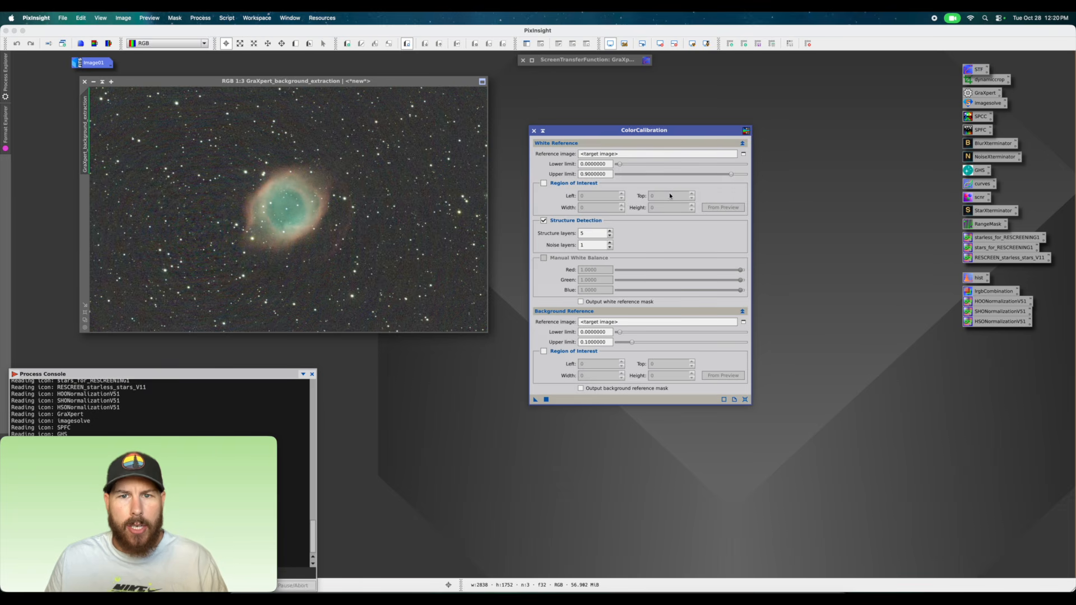
{"action": "left_click", "coordinate": [315, 90]}
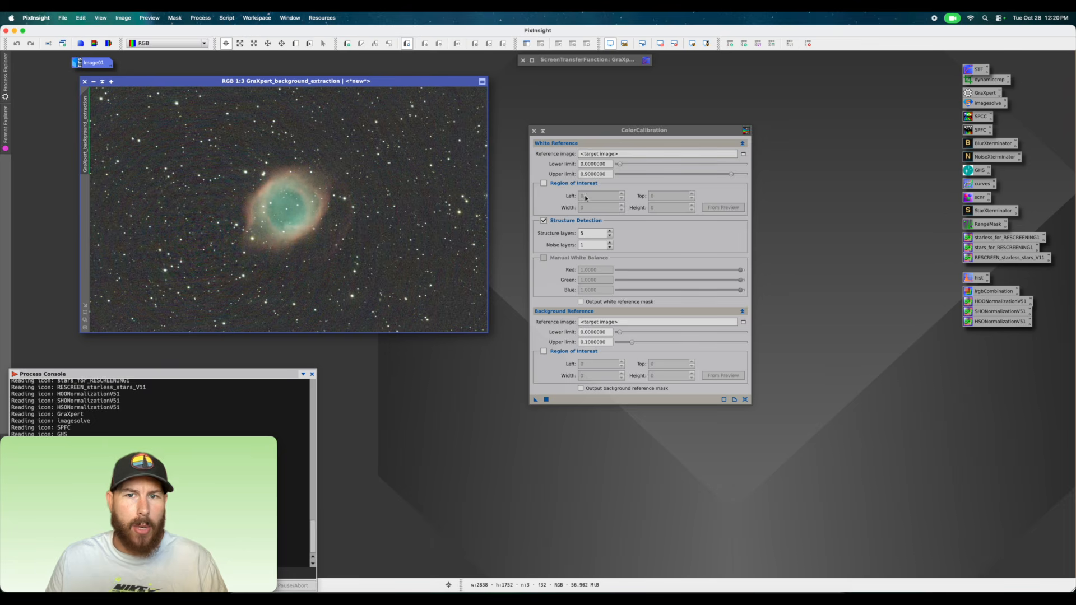
{"action": "left_click", "coordinate": [614, 134]}
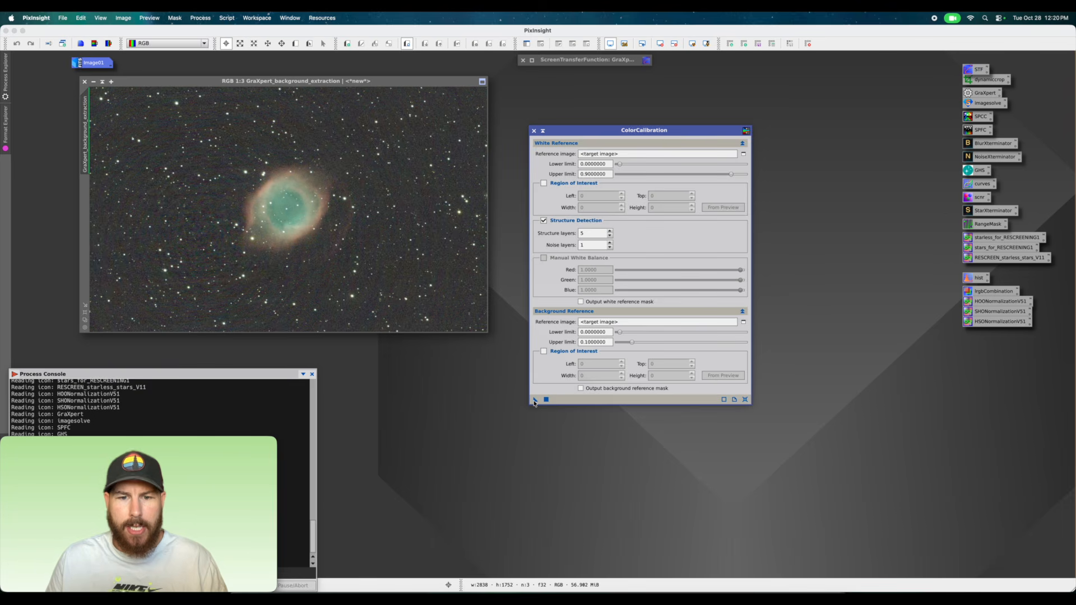
{"action": "left_click_drag", "start_coordinate": [534, 403], "coordinate": [373, 202]}
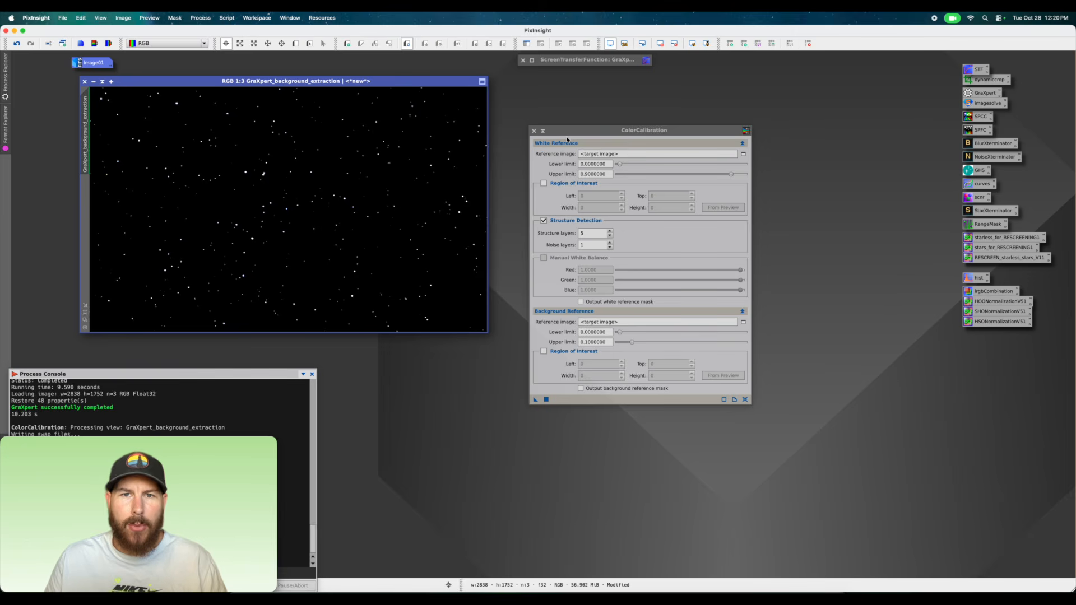
Reapply the auto screen stretch to the color-calibrated GraXpert_background_extraction image, move its window toward the workspace center, and close ColorCalibration.
{"action": "double_click", "coordinate": [574, 61]}
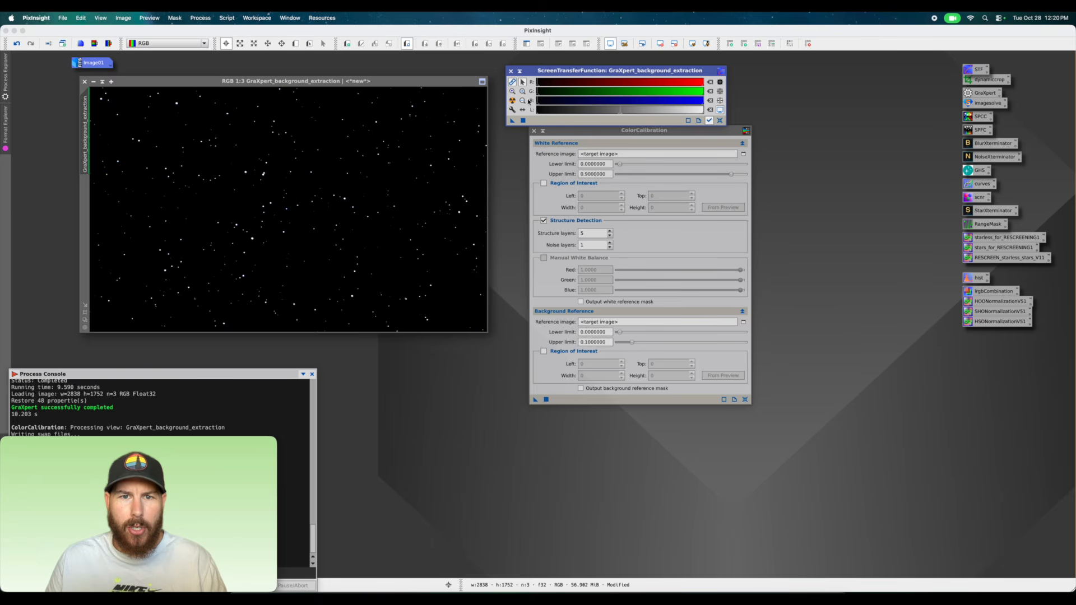
{"action": "left_click", "coordinate": [512, 101]}
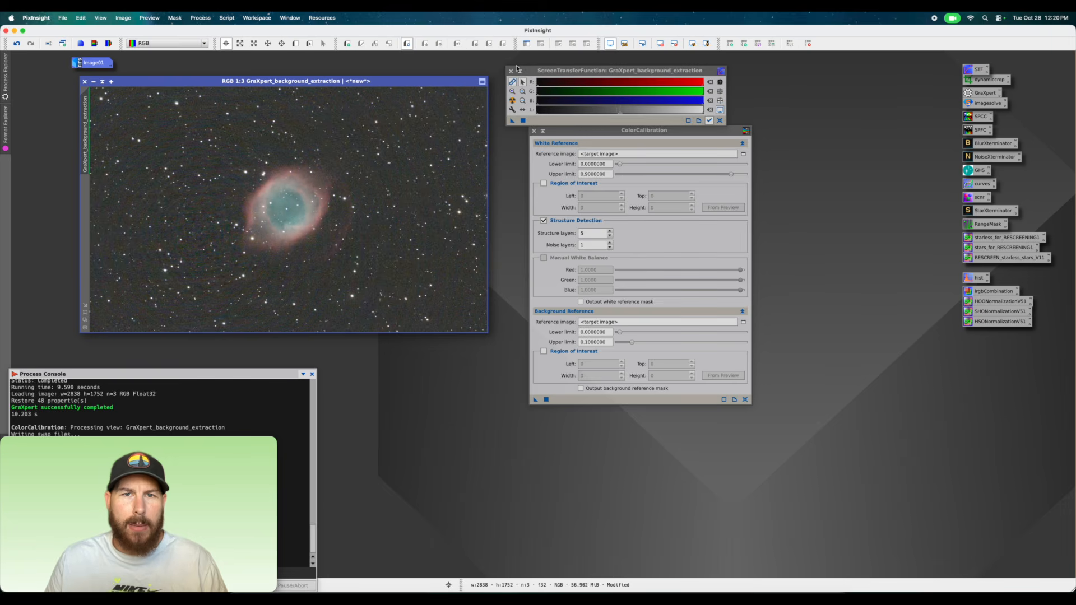
{"action": "left_click_drag", "start_coordinate": [420, 82], "coordinate": [563, 77]}
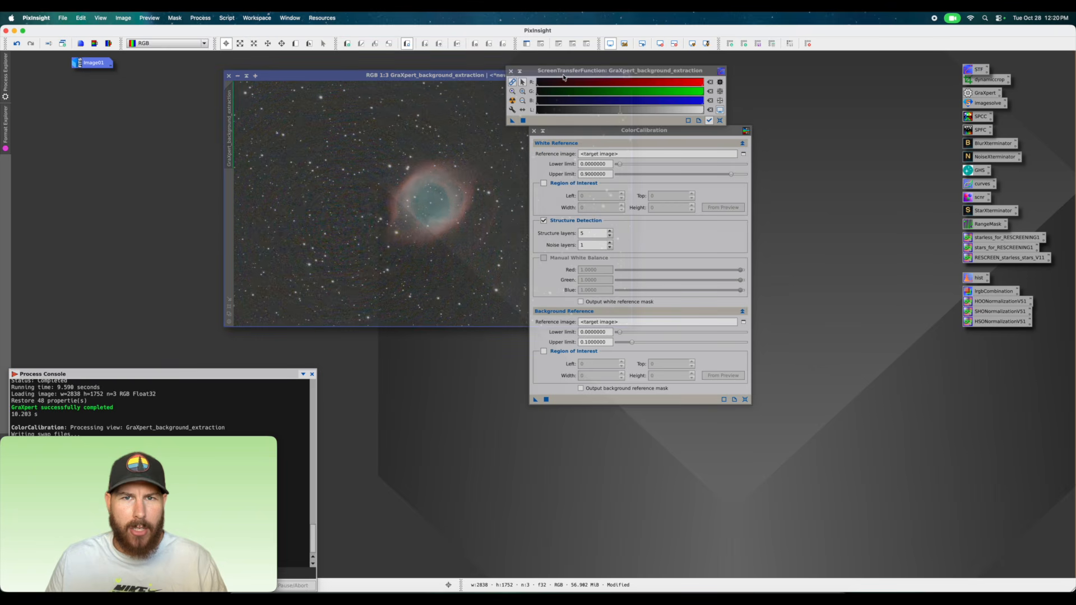
{"action": "left_click", "coordinate": [534, 131]}
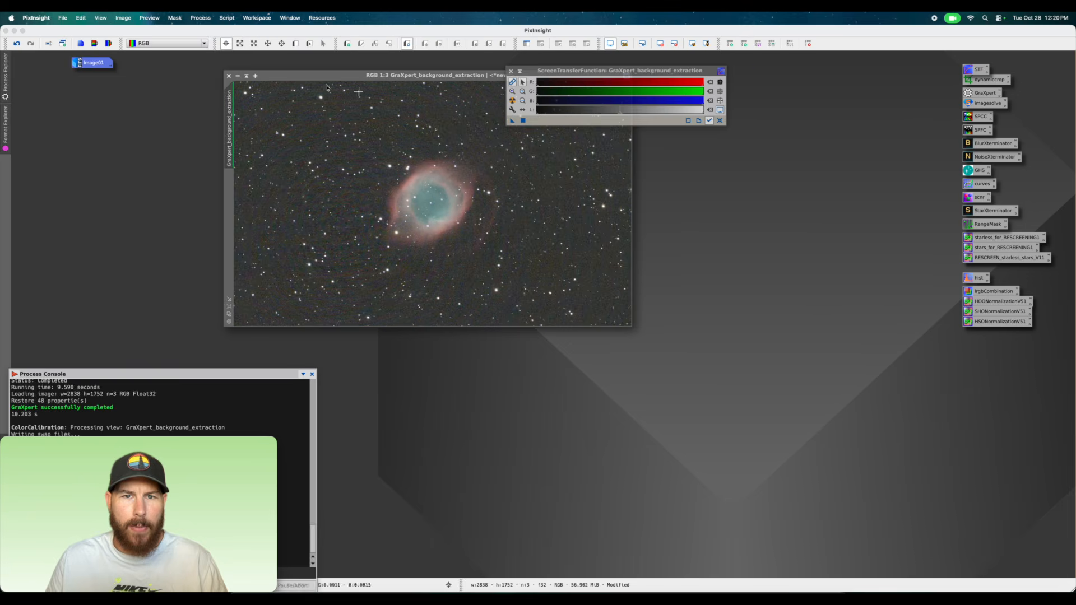
Restore the original Image01 and compare its colors with the calibrated GraXpert_background_extraction image.
{"action": "double_click", "coordinate": [87, 65]}
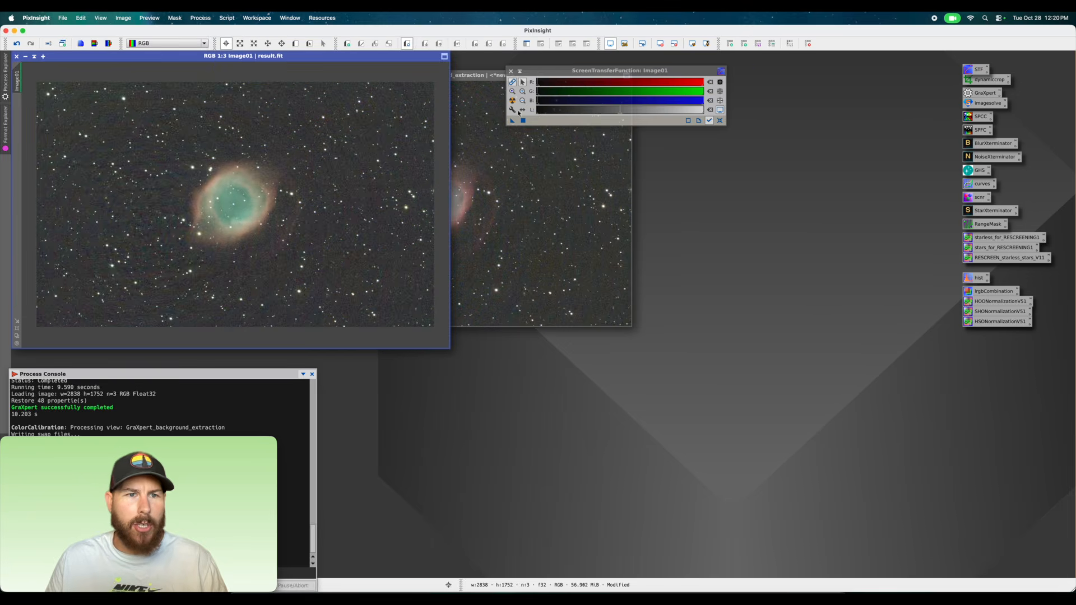
{"action": "left_click", "coordinate": [480, 83]}
{"action": "left_click_drag", "start_coordinate": [480, 82], "coordinate": [562, 131]}
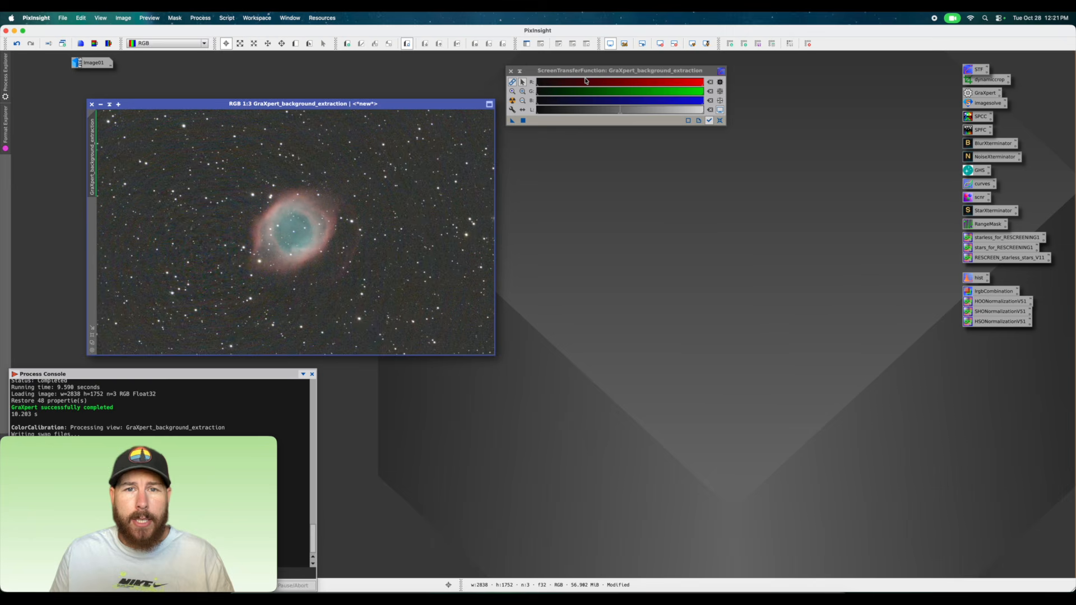
Collapse the ScreenTransferFunction window, move it aside, and reposition the GraXpert_background_extraction image to clear workspace for further processing.
{"action": "left_click_drag", "start_coordinate": [517, 76], "coordinate": [521, 73]}
{"action": "left_click", "coordinate": [523, 68]}
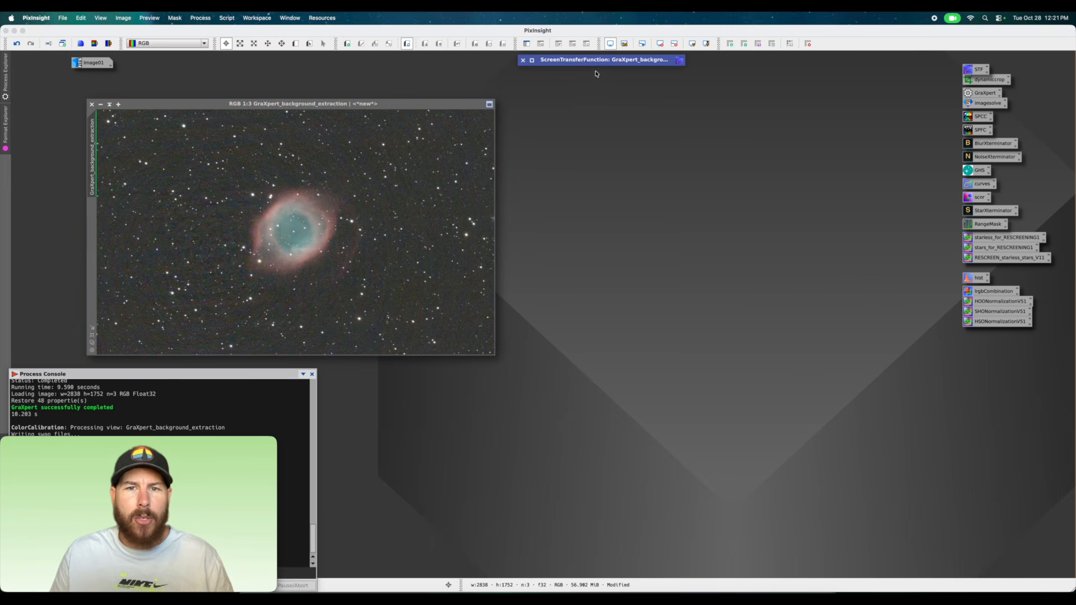
{"action": "left_click_drag", "start_coordinate": [587, 62], "coordinate": [640, 63]}
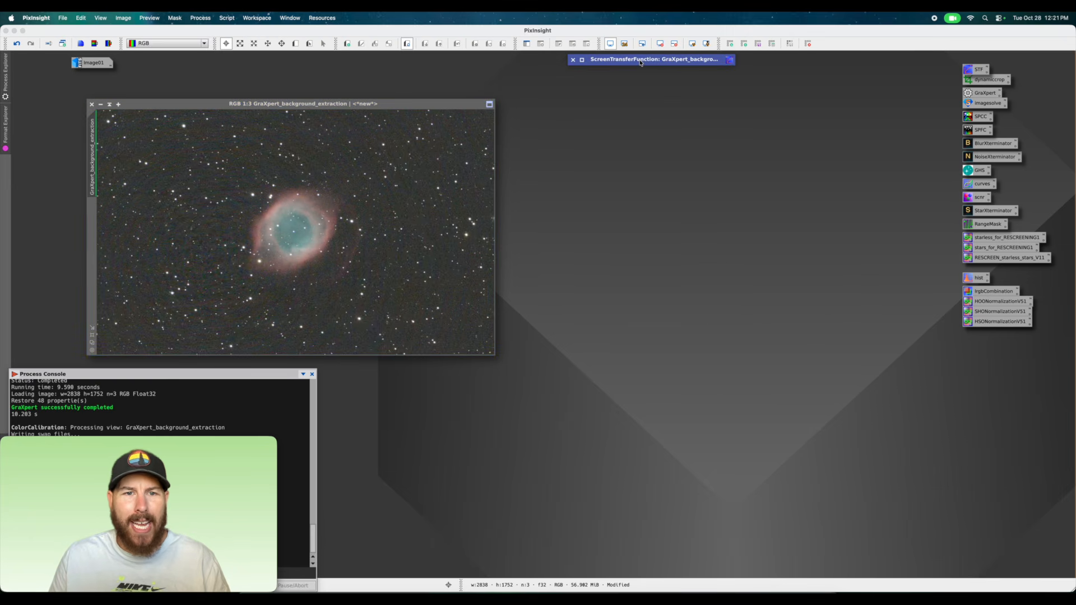
{"action": "left_click_drag", "start_coordinate": [323, 106], "coordinate": [341, 93]}
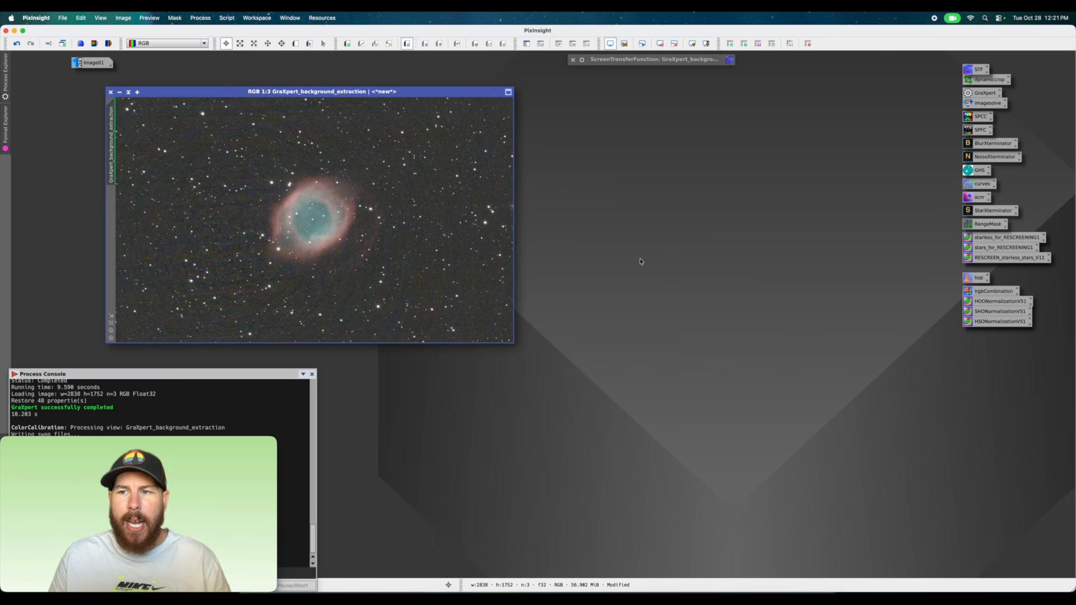
Run BlurXTerminator on the GraXpert_background_extraction image with Sharpen Stars 0.25, Sharpen Nonstellar 0.90 and Automatic PSF, and close it.
{"action": "left_click", "coordinate": [200, 17]}
{"action": "mouse_move", "coordinate": [227, 36]}
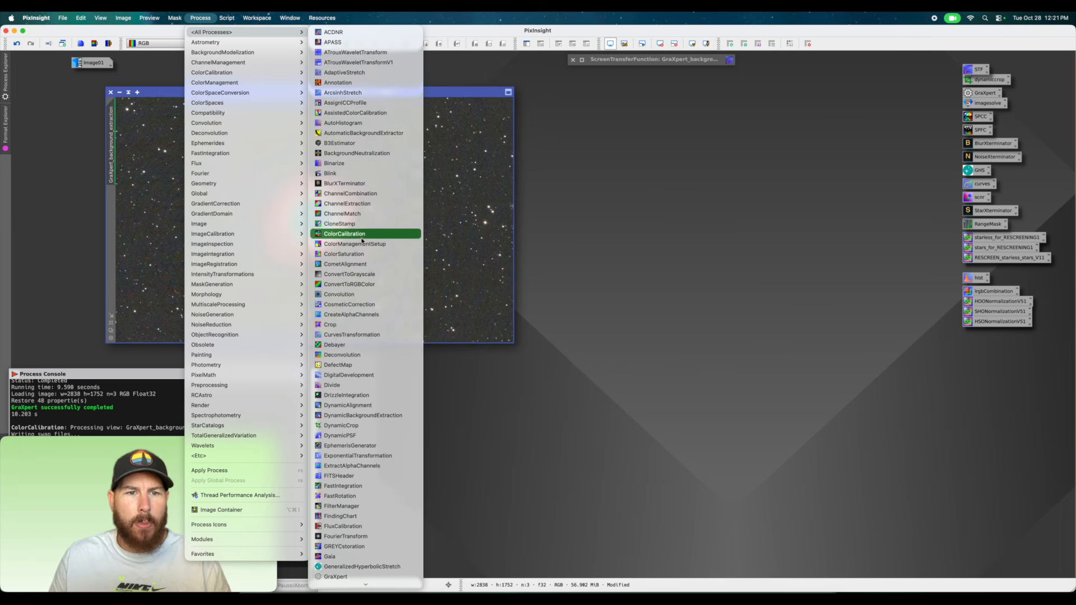
{"action": "left_click", "coordinate": [359, 188]}
{"action": "left_click", "coordinate": [651, 185]}
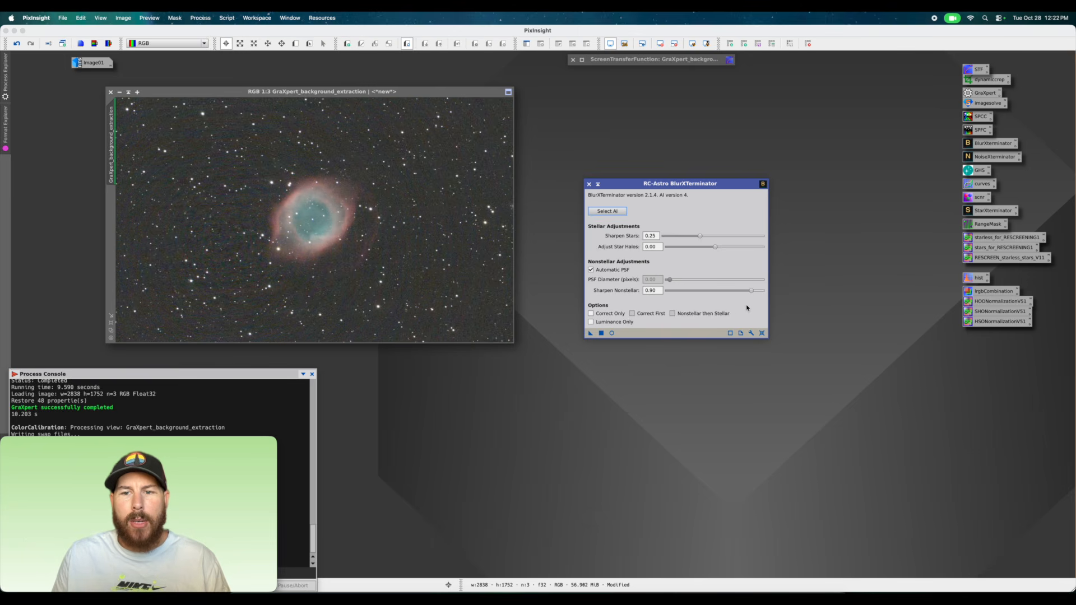
{"action": "left_click", "coordinate": [590, 334]}
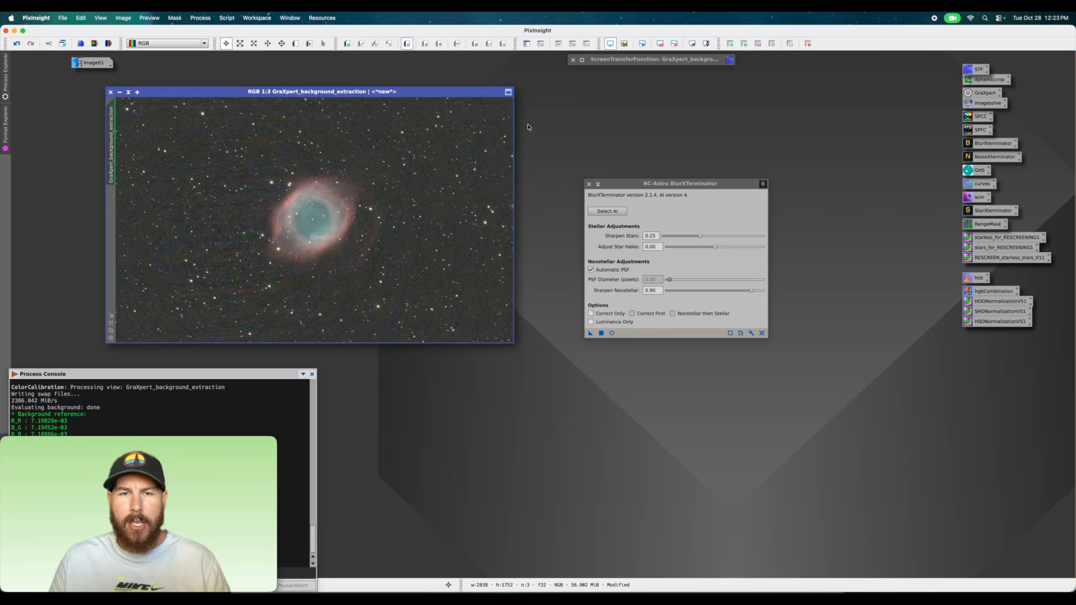
{"action": "left_click", "coordinate": [594, 186]}
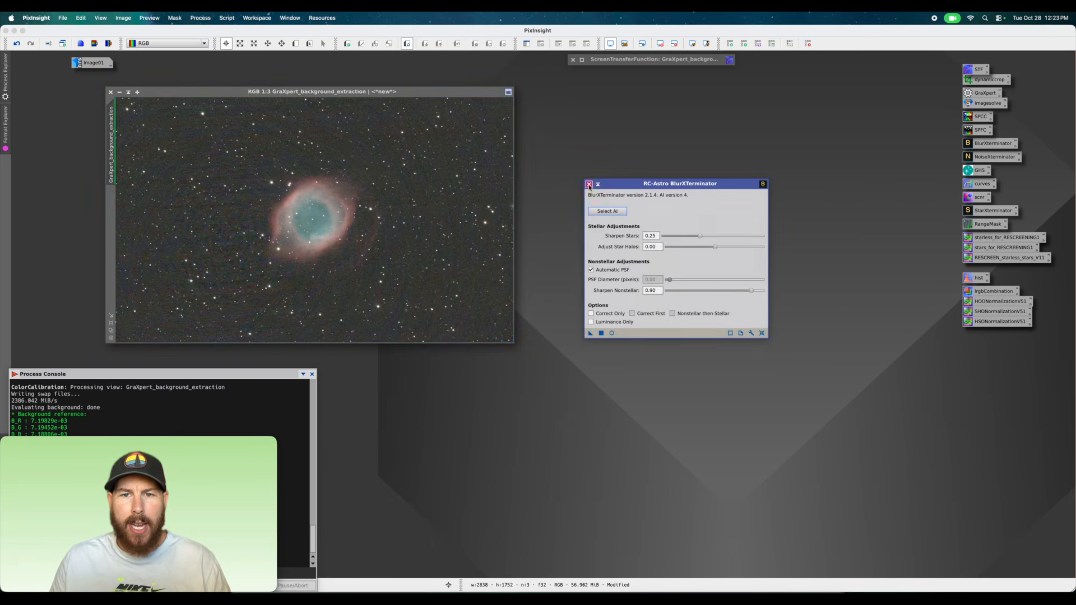
{"action": "left_click", "coordinate": [589, 184]}
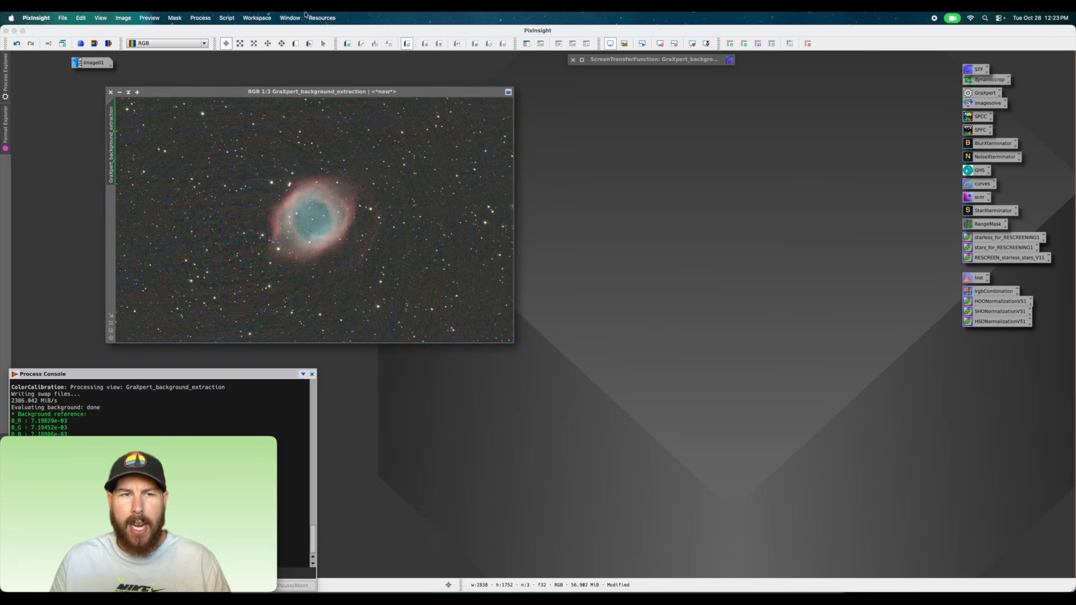
Run NoiseXTerminator on the GraXpert_background_extraction image with Denoise 0.90 and 2 iterations.
{"action": "left_click", "coordinate": [212, 17]}
{"action": "mouse_move", "coordinate": [212, 32]}
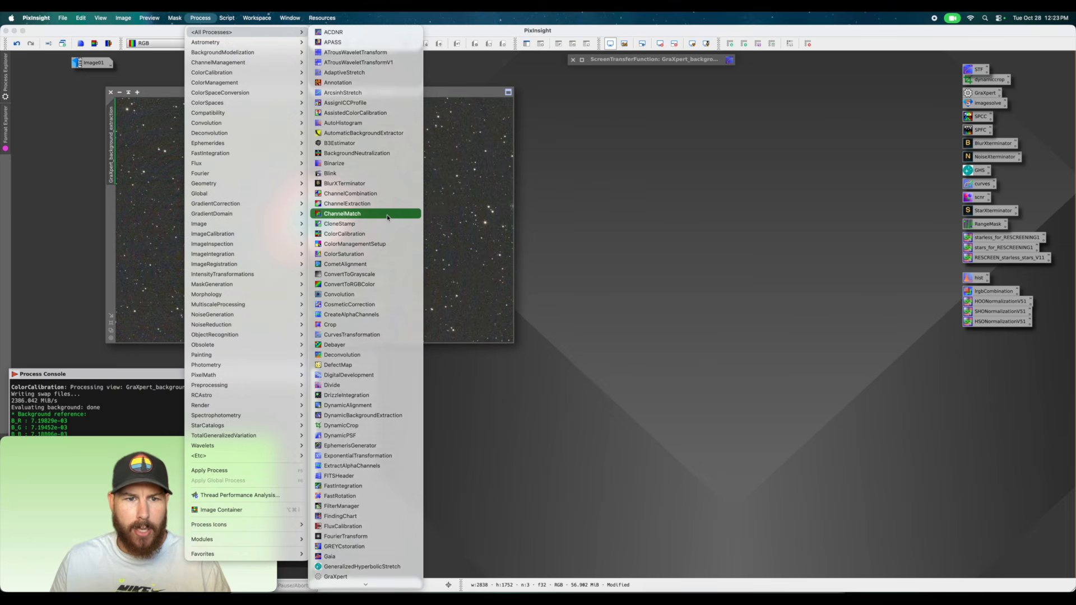
{"action": "scroll", "coordinate": [387, 217], "scroll_direction": "down", "scroll_amount": 10}
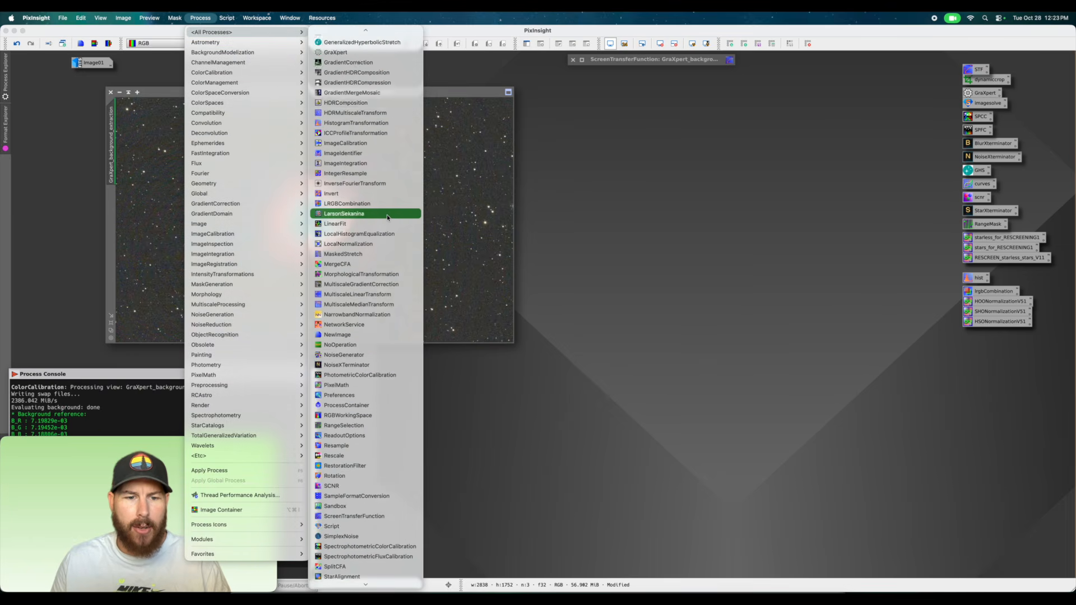
{"action": "left_click", "coordinate": [412, 355]}
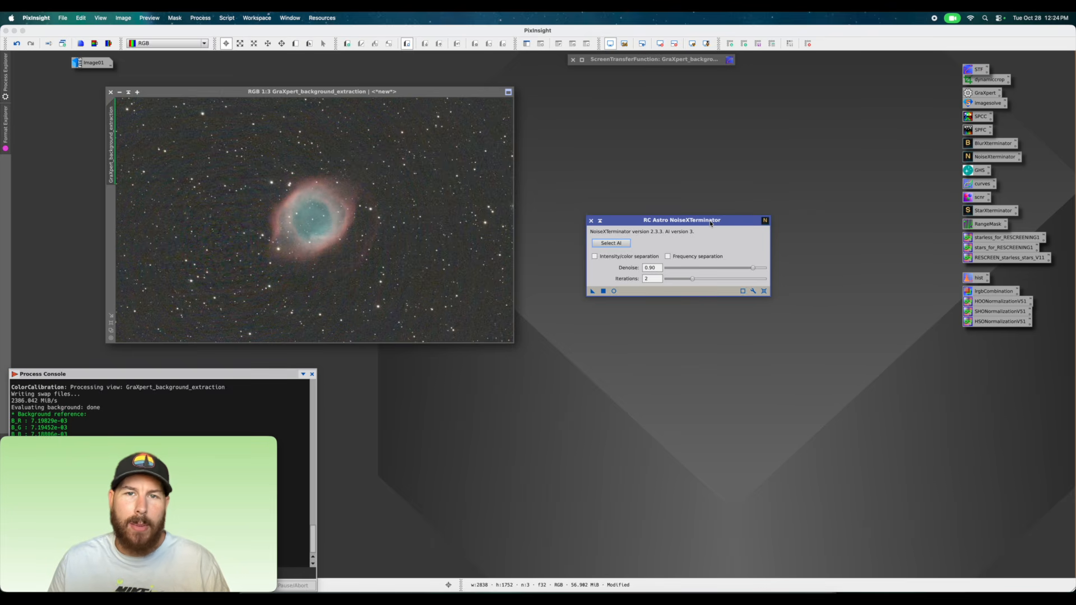
{"action": "left_click_drag", "start_coordinate": [711, 224], "coordinate": [707, 210]}
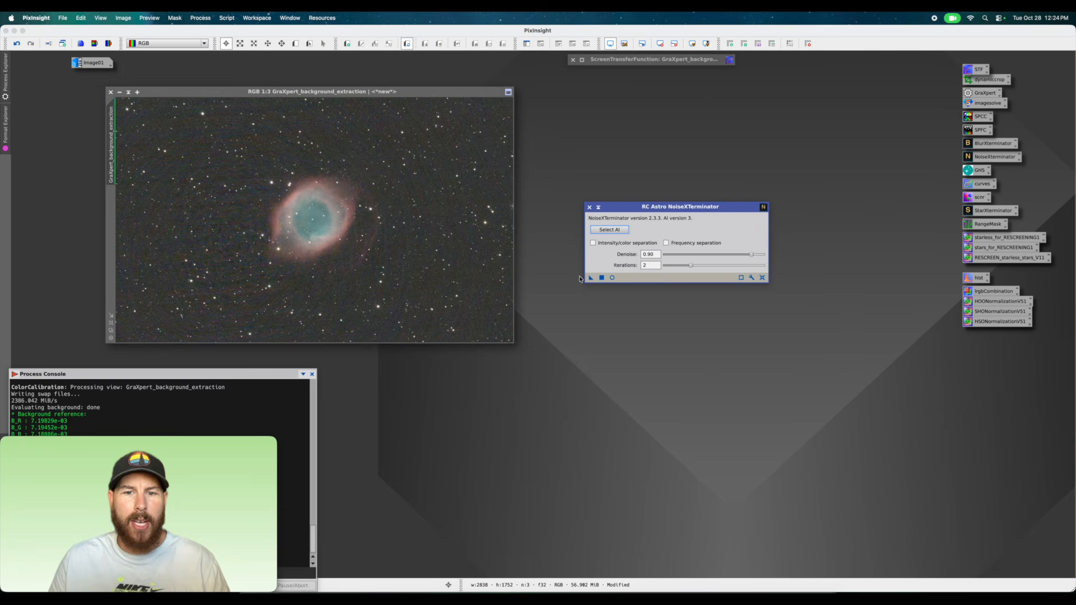
{"action": "left_click_drag", "start_coordinate": [590, 277], "coordinate": [478, 198]}
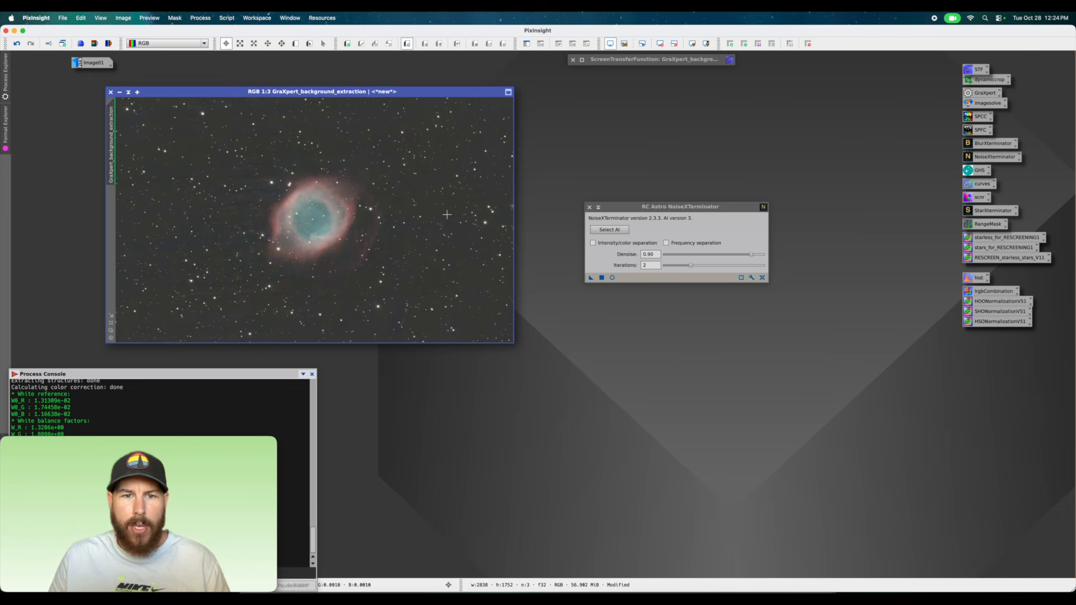
Compare the image at 1:1 before and after noise reduction, examining the background stars and the nebula's detail.
{"action": "scroll", "coordinate": [431, 211], "scroll_direction": "up", "scroll_amount": 2}
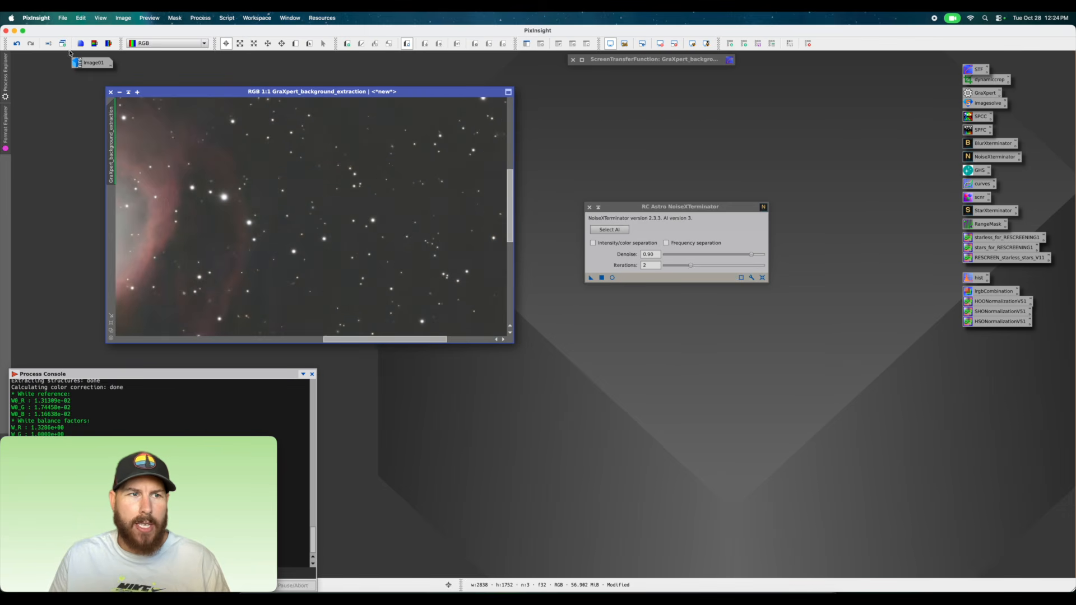
{"action": "left_click", "coordinate": [17, 43]}
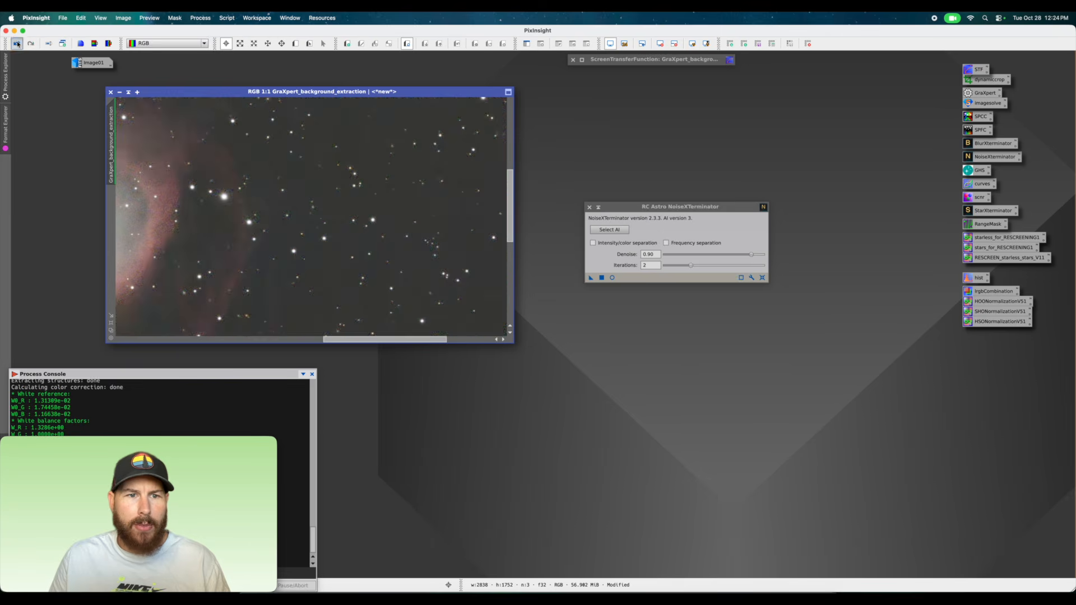
{"action": "left_click", "coordinate": [31, 43]}
{"action": "left_click", "coordinate": [17, 44]}
{"action": "left_click", "coordinate": [30, 44]}
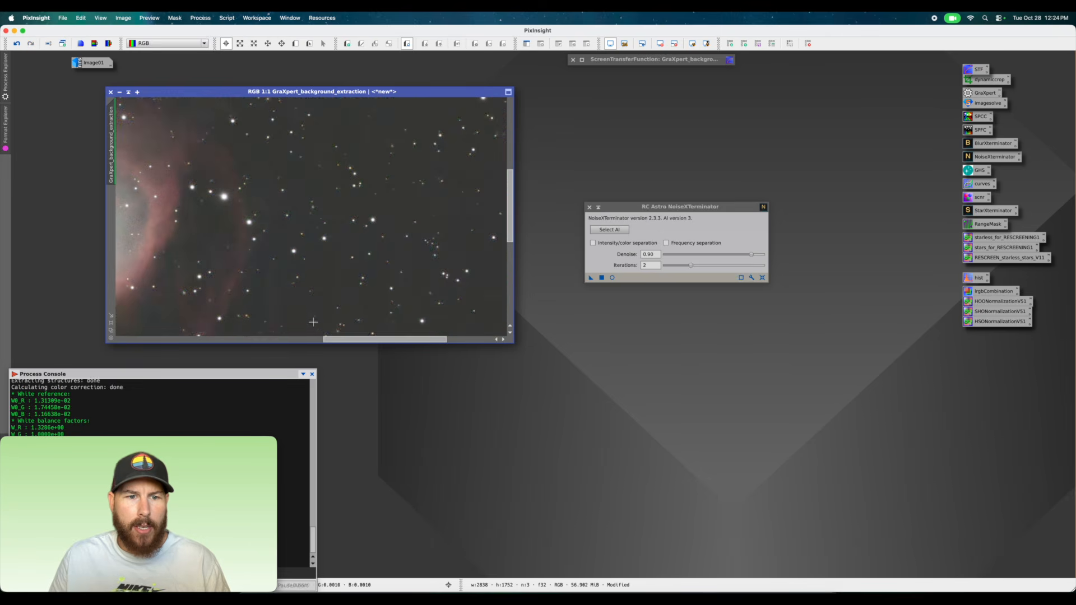
{"action": "left_click_drag", "start_coordinate": [337, 339], "coordinate": [272, 335]}
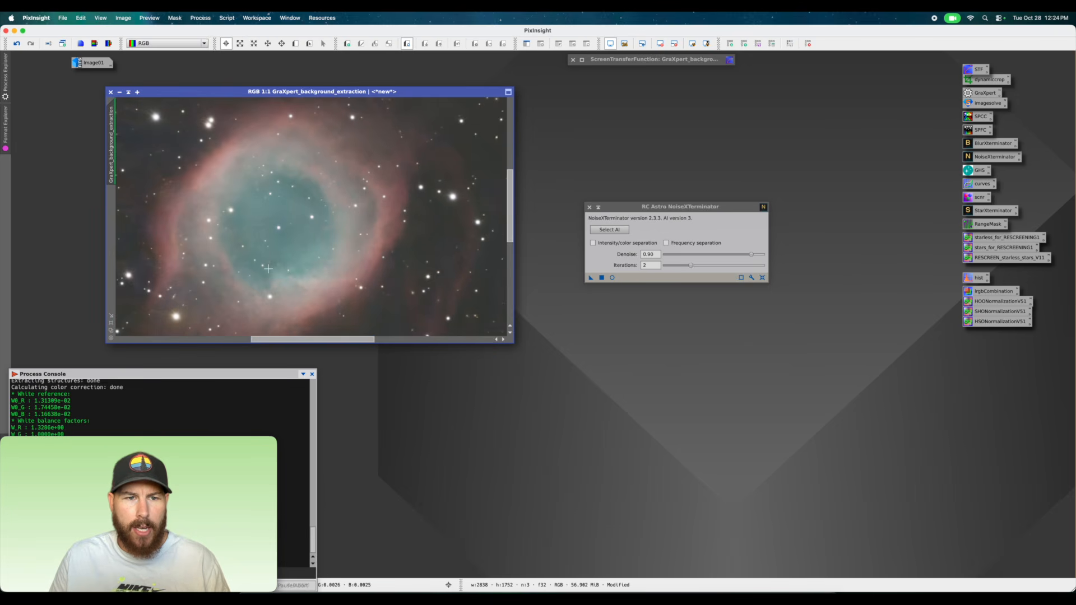
{"action": "left_click_drag", "start_coordinate": [350, 340], "coordinate": [258, 339]}
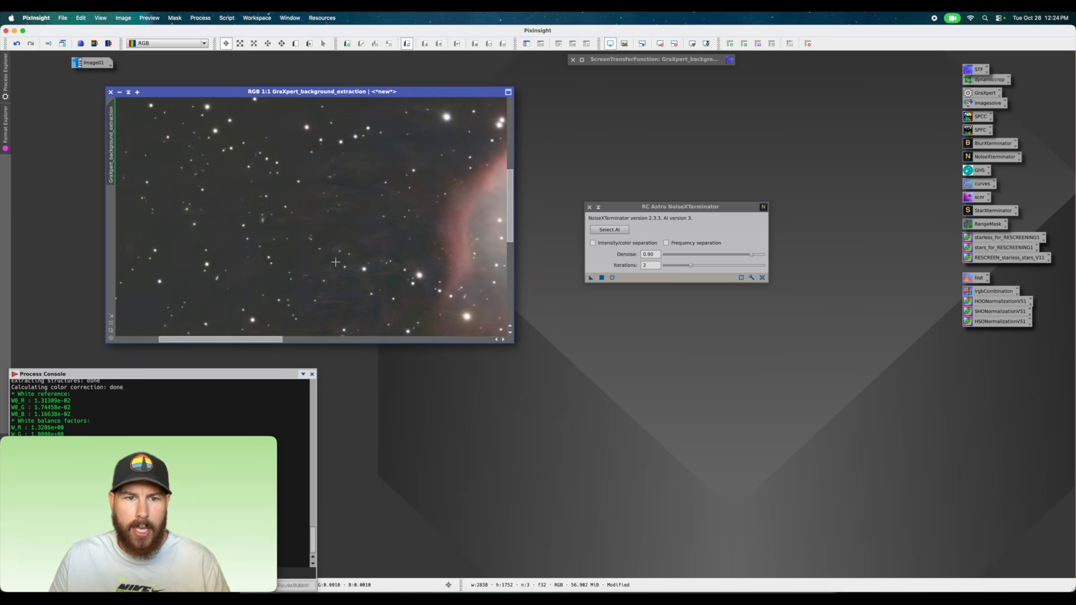
{"action": "scroll", "coordinate": [370, 215], "scroll_direction": "down", "scroll_amount": 2}
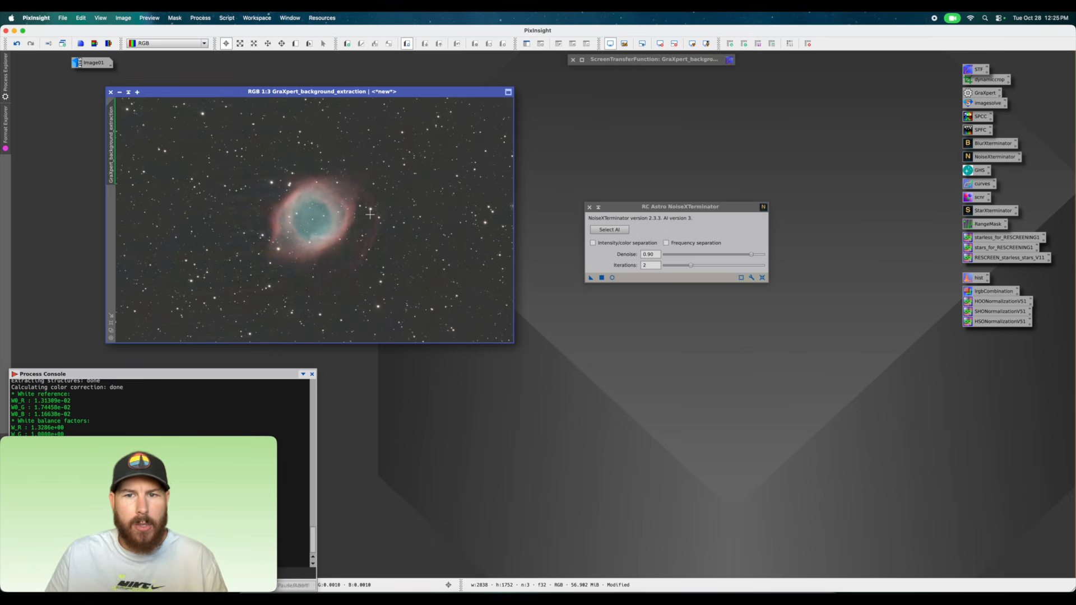
Close NoiseXTerminator, reset the screen stretch on the GraXpert_background_extraction image, and close ScreenTransferFunction.
{"action": "left_click", "coordinate": [681, 206]}
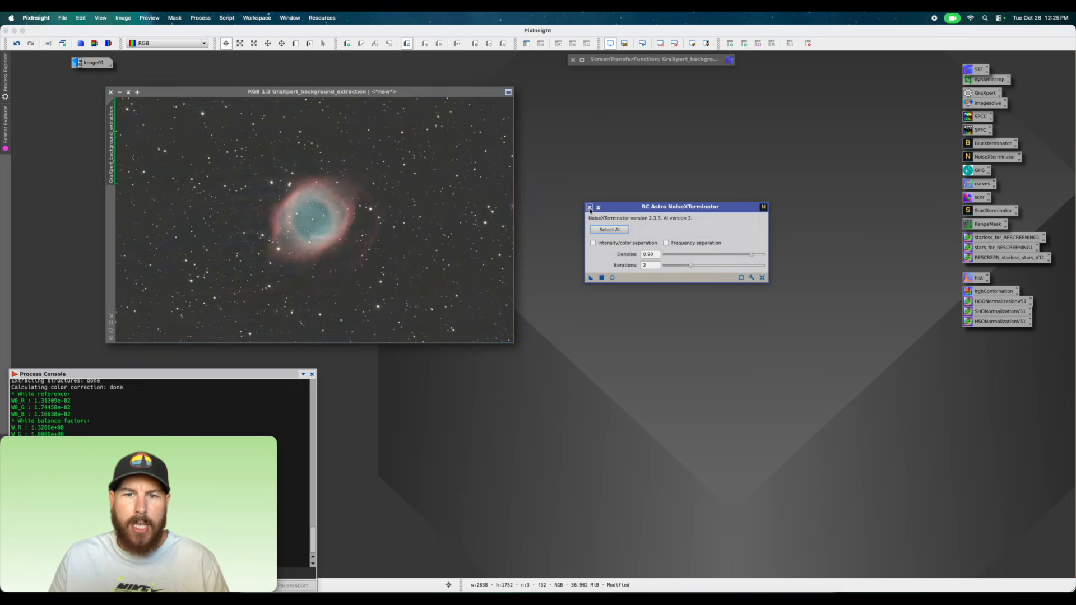
{"action": "left_click", "coordinate": [589, 208]}
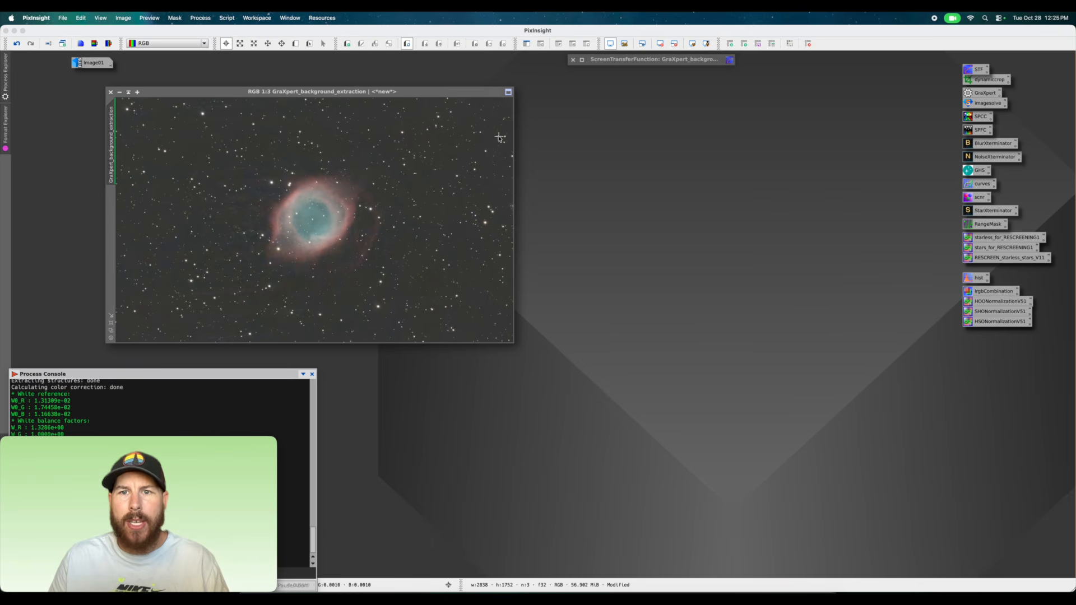
{"action": "double_click", "coordinate": [644, 64]}
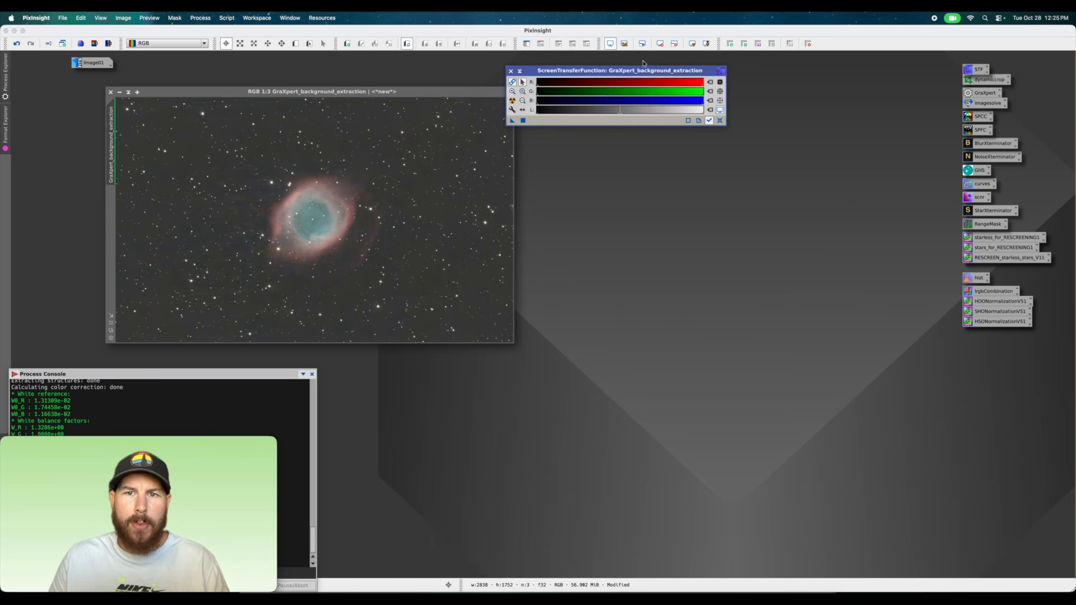
{"action": "left_click_drag", "start_coordinate": [645, 70], "coordinate": [696, 71]}
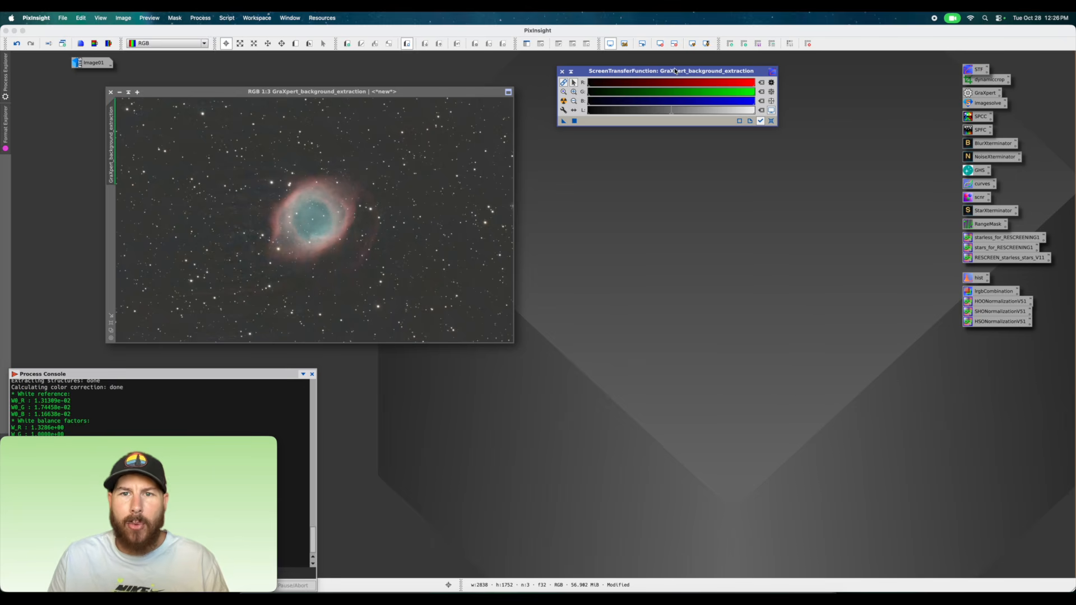
{"action": "left_click", "coordinate": [771, 121]}
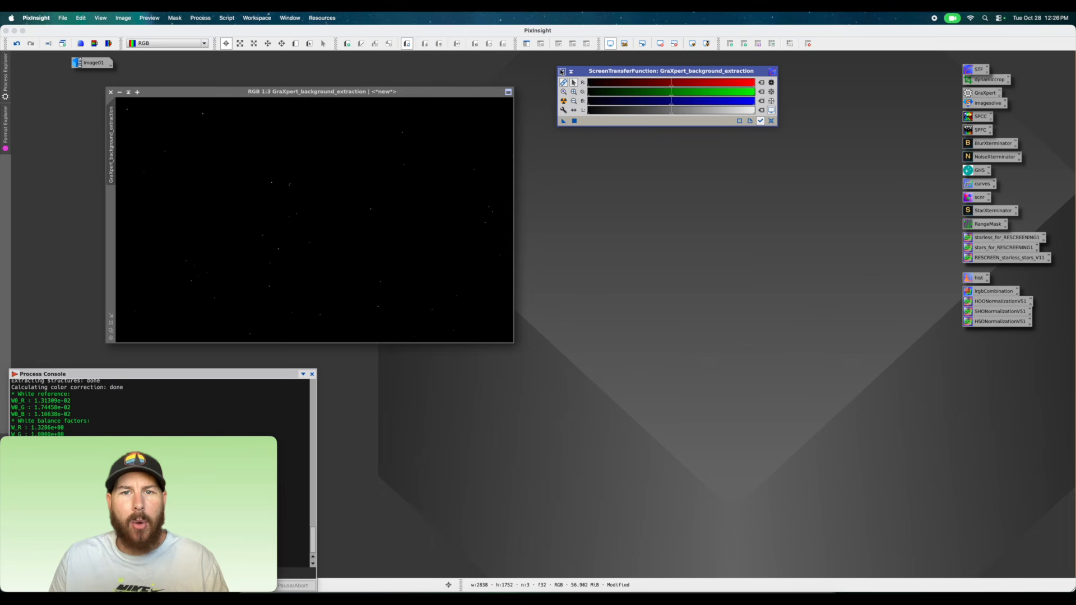
{"action": "left_click", "coordinate": [561, 71]}
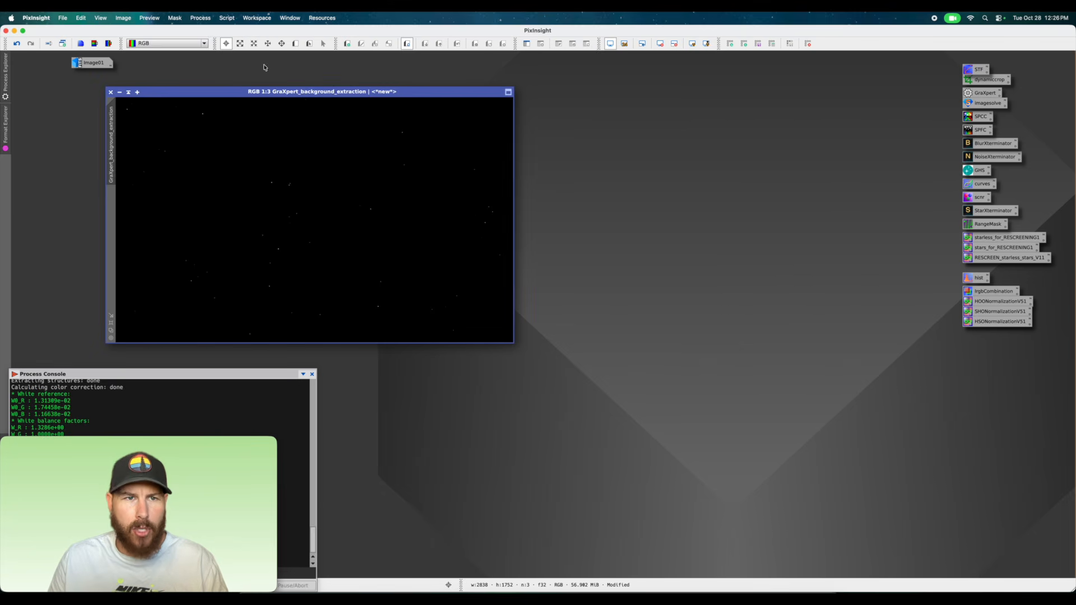
Open the SetiAstro Statistical Stretch script for the GraXpert_background_extraction image and place its window beside the image.
{"action": "left_click", "coordinate": [227, 18]}
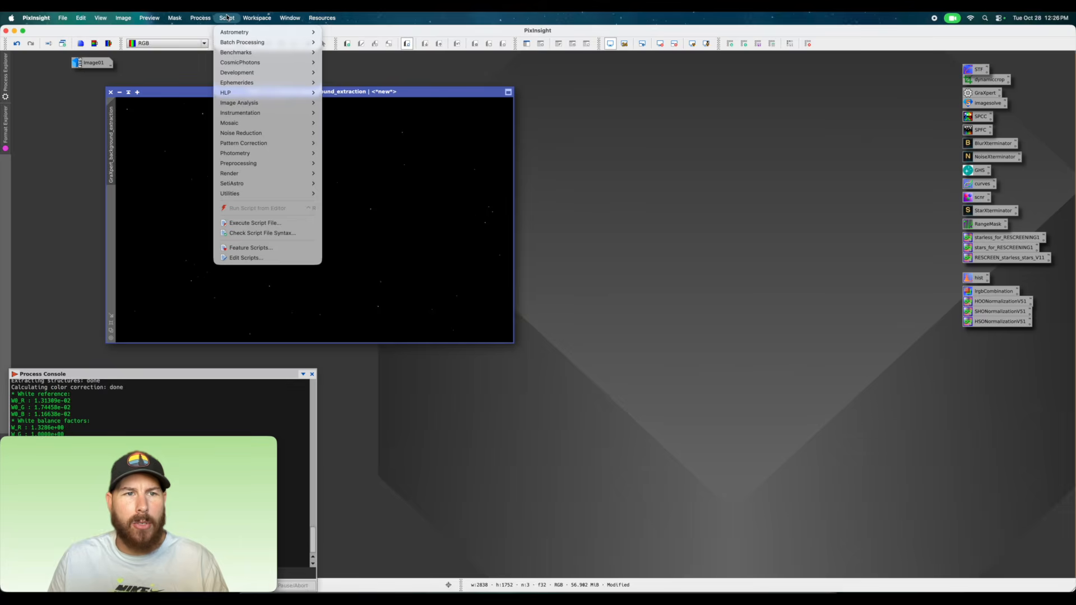
{"action": "mouse_move", "coordinate": [293, 186]}
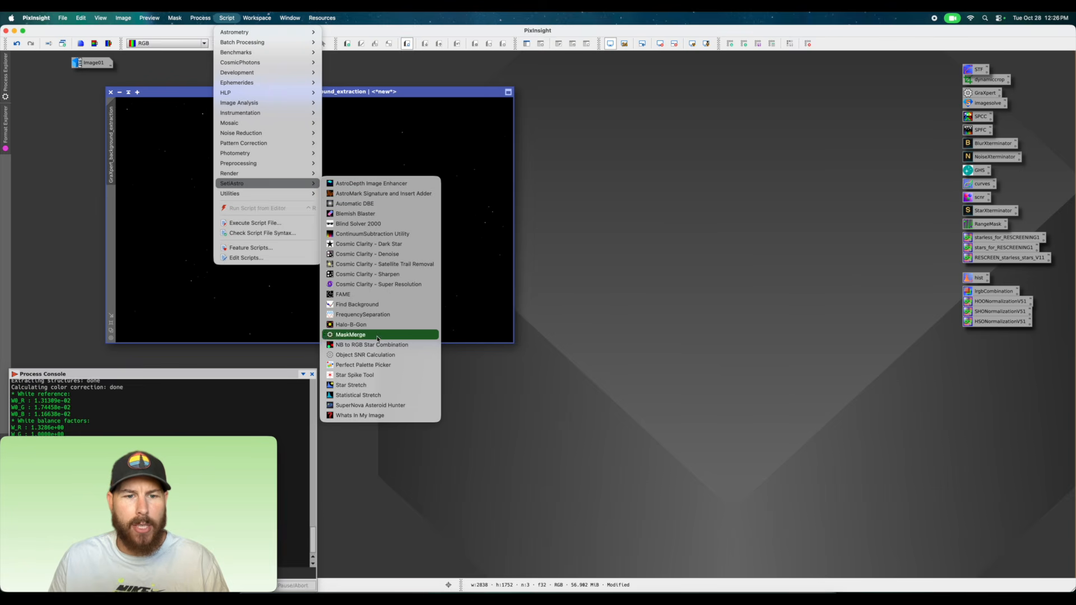
{"action": "left_click", "coordinate": [386, 395]}
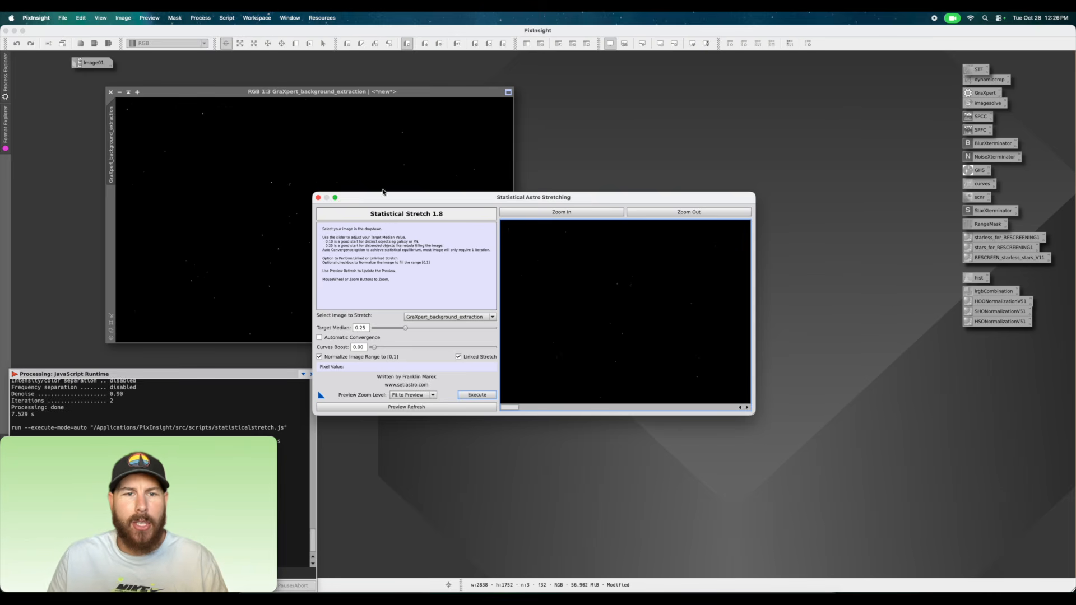
{"action": "left_click_drag", "start_coordinate": [377, 201], "coordinate": [586, 107]}
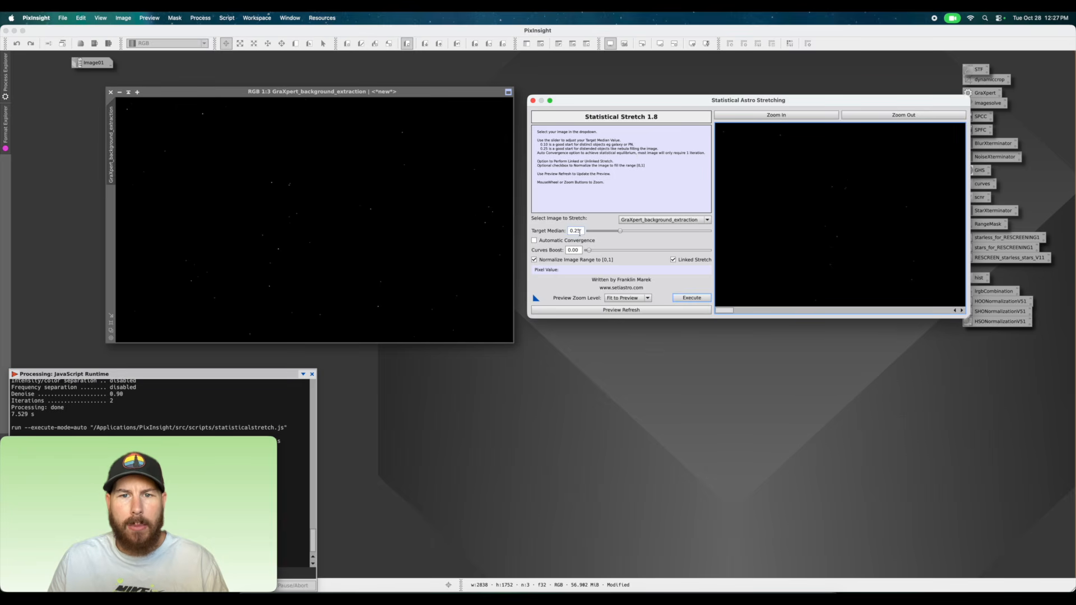
Preview the Statistical Stretch of the GraXpert_background_extraction image with Target Median 0.25, 0.55 and 0.18.
{"action": "left_click", "coordinate": [570, 231]}
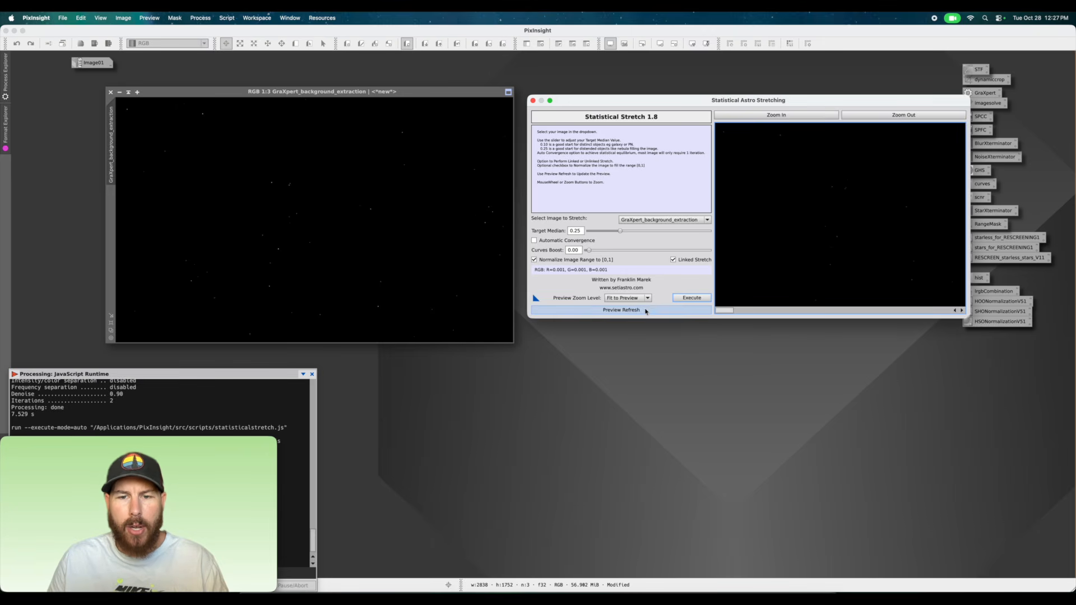
{"action": "left_click", "coordinate": [646, 311]}
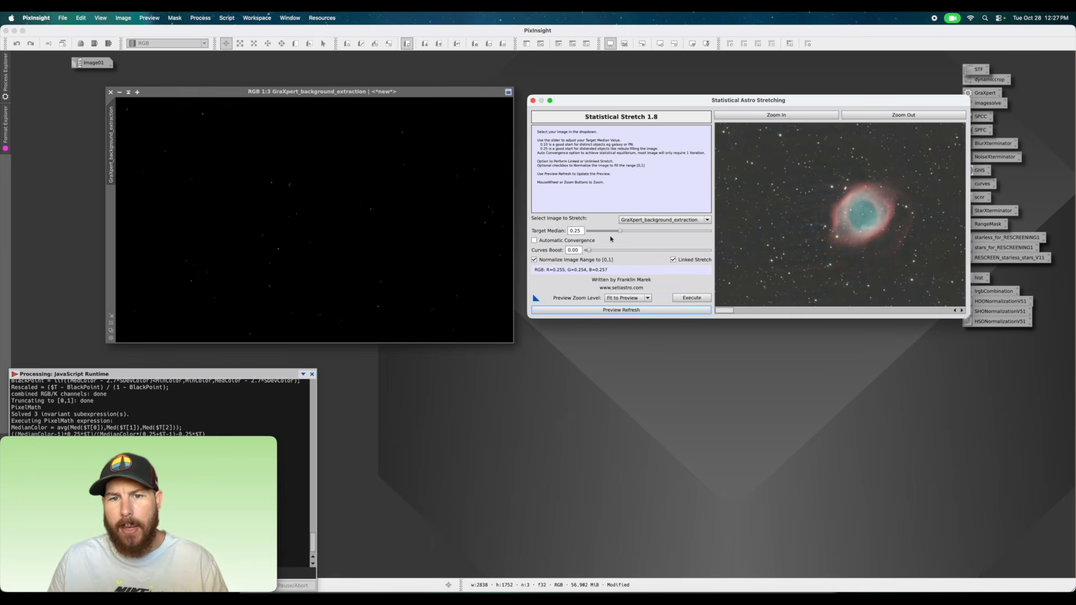
{"action": "left_click_drag", "start_coordinate": [620, 233], "coordinate": [655, 233]}
{"action": "left_click", "coordinate": [649, 311]}
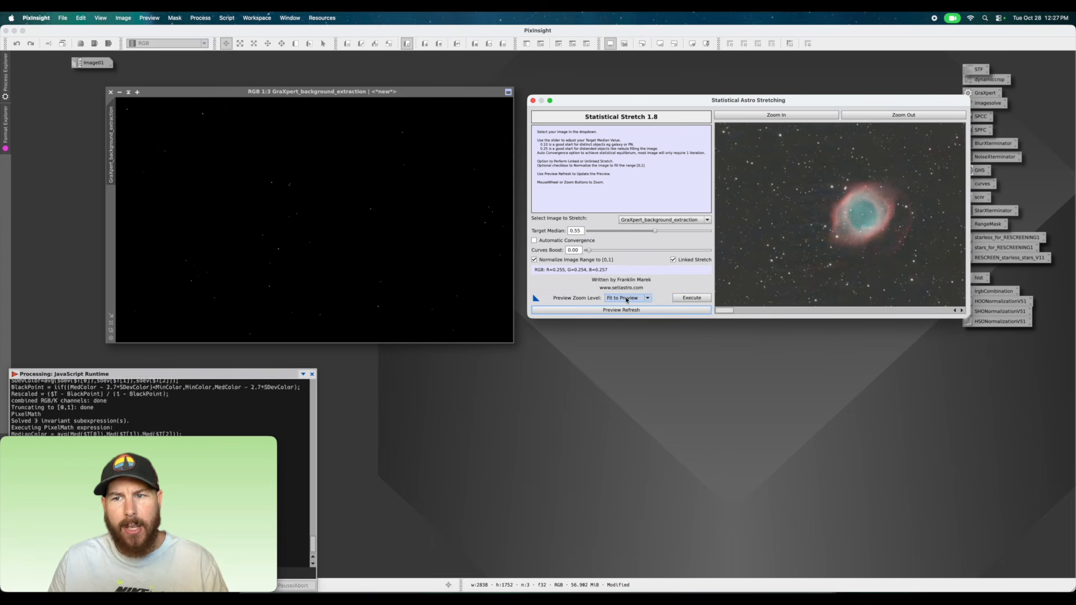
{"action": "left_click_drag", "start_coordinate": [654, 231], "coordinate": [612, 233]}
{"action": "left_click", "coordinate": [616, 311]}
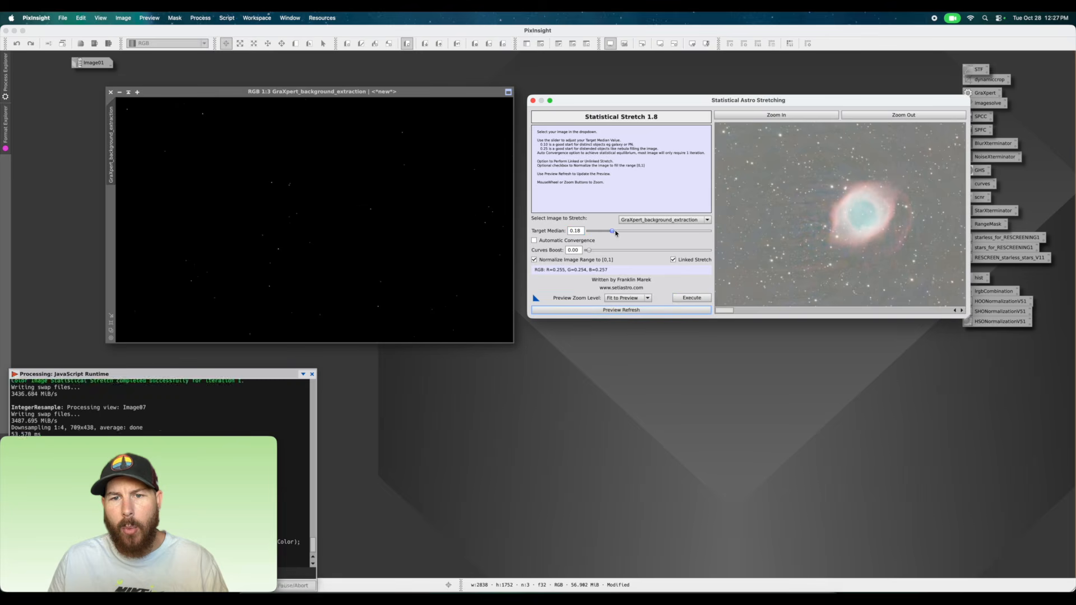
Try a Target Median of 0.10 in the stretch preview and examine the nebula enlarged.
{"action": "left_click_drag", "start_coordinate": [613, 234], "coordinate": [603, 233]}
{"action": "left_click", "coordinate": [634, 311]}
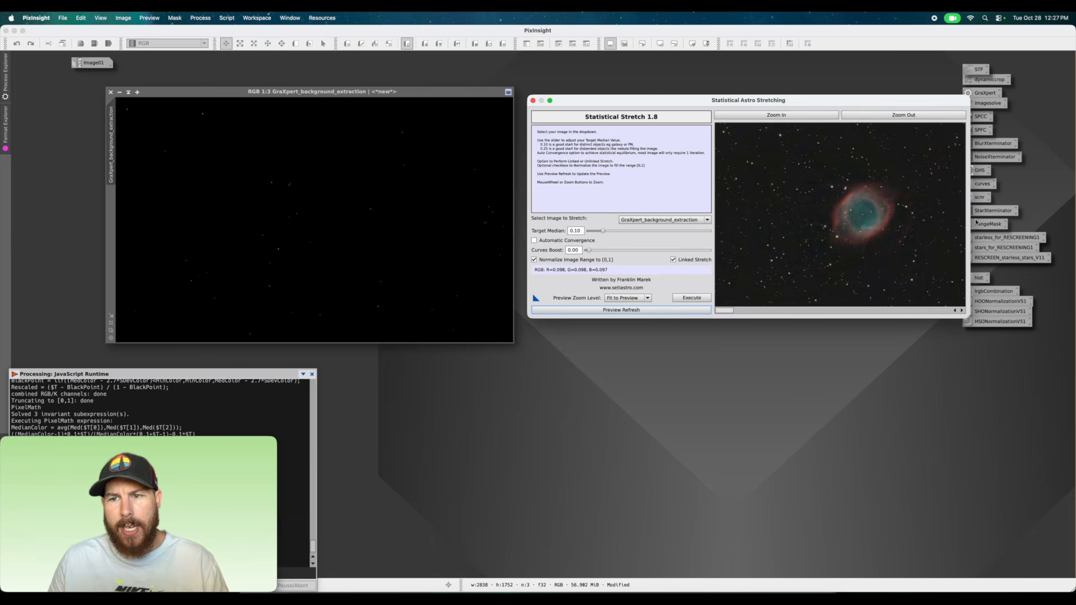
{"action": "left_click", "coordinate": [819, 115]}
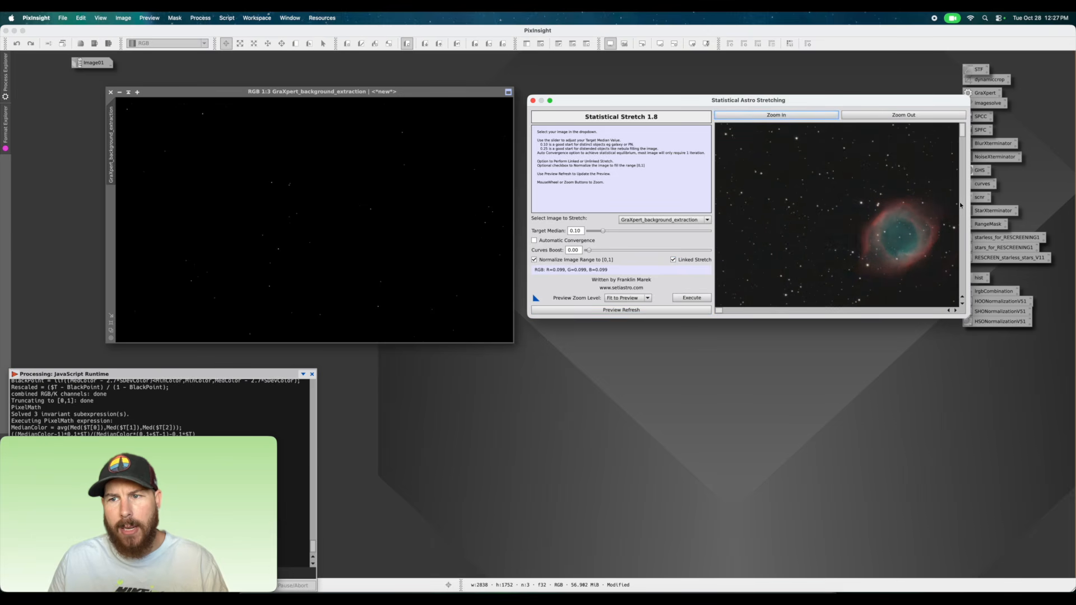
{"action": "left_click_drag", "start_coordinate": [963, 130], "coordinate": [963, 196]}
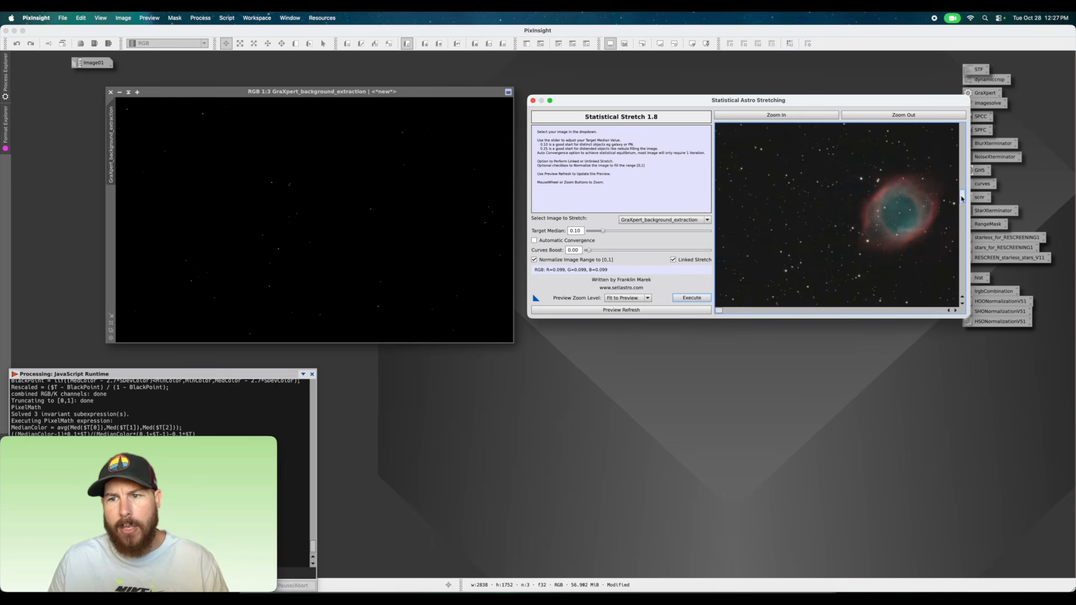
Set the Target Median to 0.20, check the preview, apply the Statistical Stretch to the image and close the script.
{"action": "left_click_drag", "start_coordinate": [603, 232], "coordinate": [612, 233]}
{"action": "left_click", "coordinate": [612, 310]}
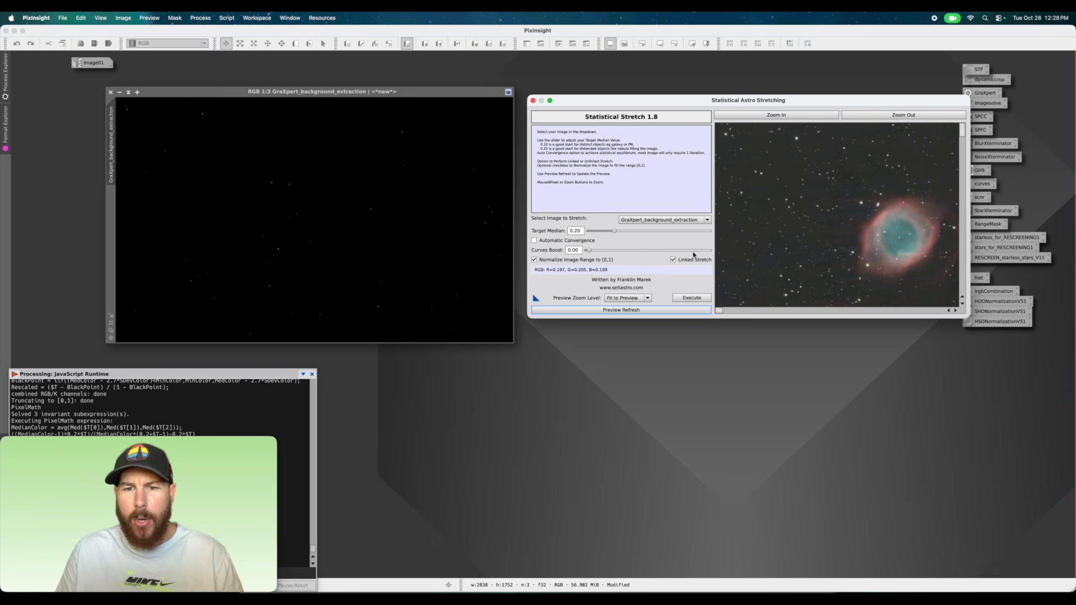
{"action": "left_click_drag", "start_coordinate": [723, 312], "coordinate": [784, 312]}
{"action": "left_click_drag", "start_coordinate": [963, 131], "coordinate": [963, 208]}
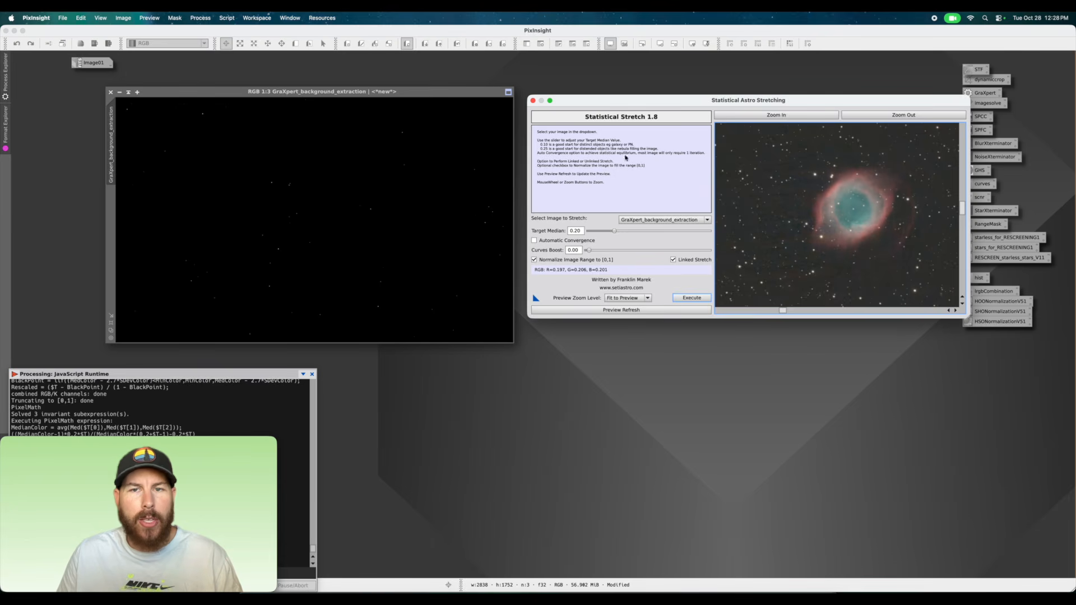
{"action": "left_click", "coordinate": [695, 298]}
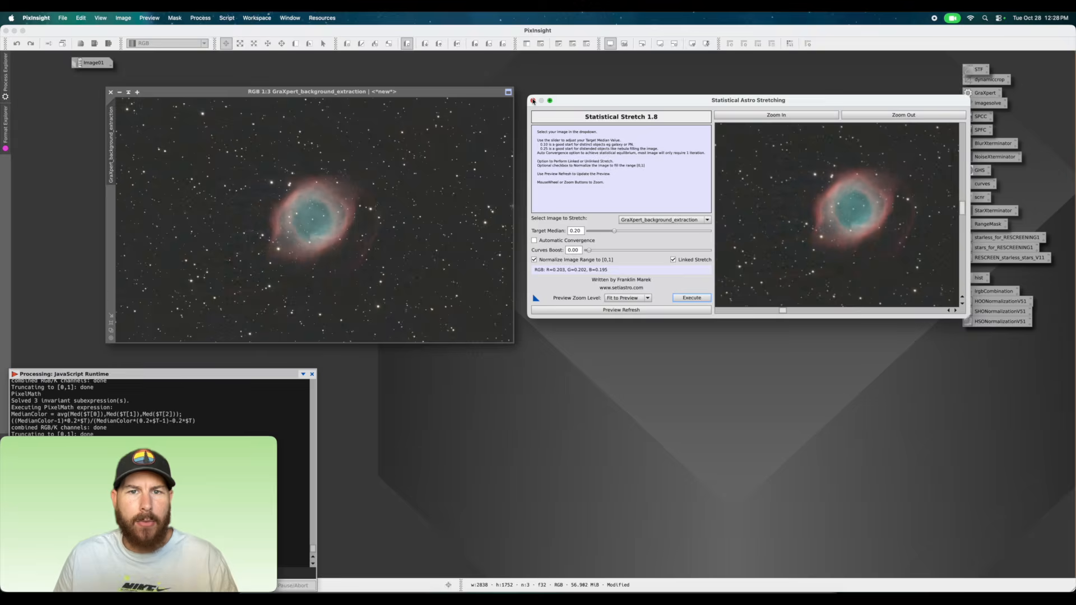
{"action": "left_click", "coordinate": [533, 101]}
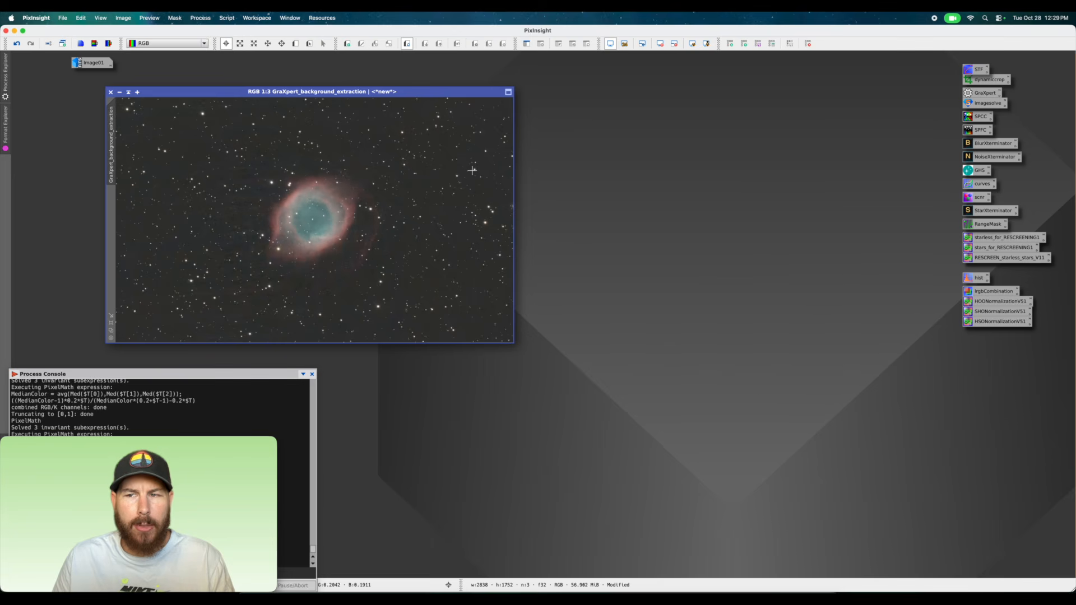
Run StarXTerminator on the GraXpert_background_extraction image with Generate Star Image enabled.
{"action": "left_click", "coordinate": [199, 15]}
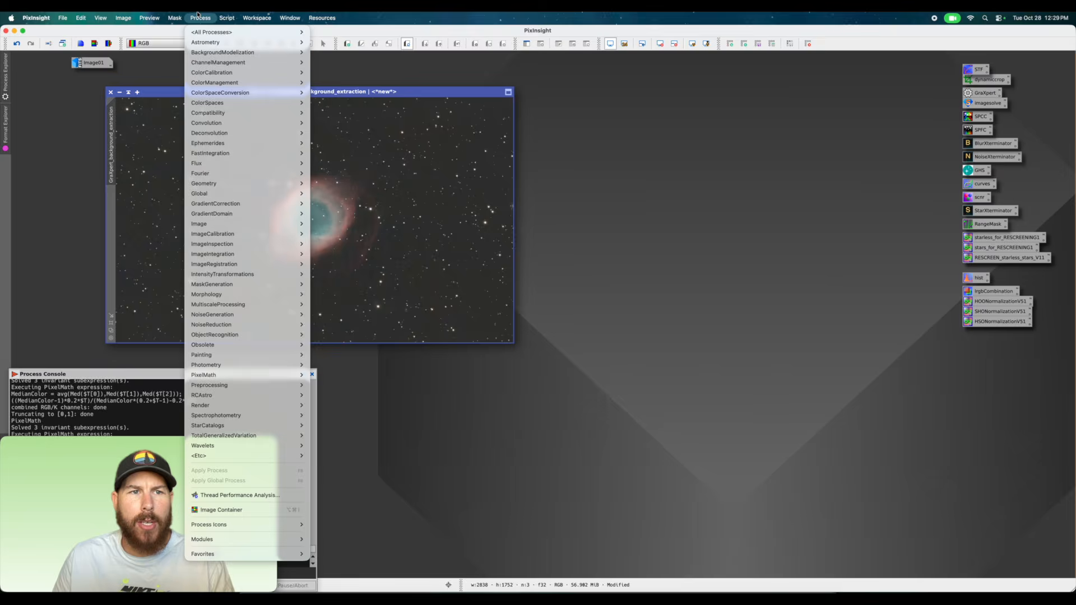
{"action": "mouse_move", "coordinate": [206, 32]}
{"action": "scroll", "coordinate": [351, 150], "scroll_direction": "down", "scroll_amount": 10}
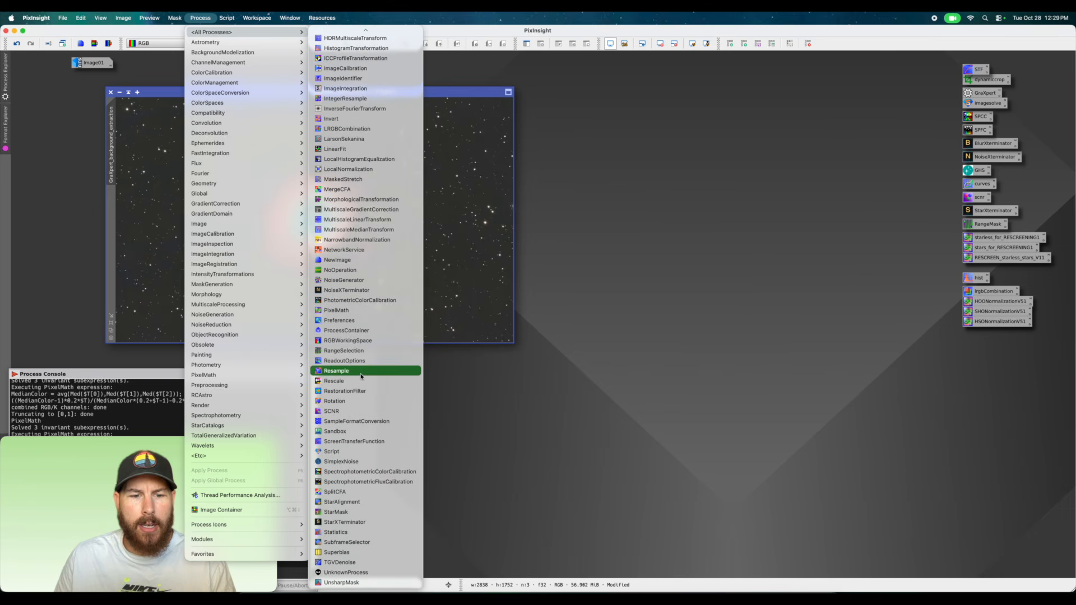
{"action": "left_click", "coordinate": [343, 522]}
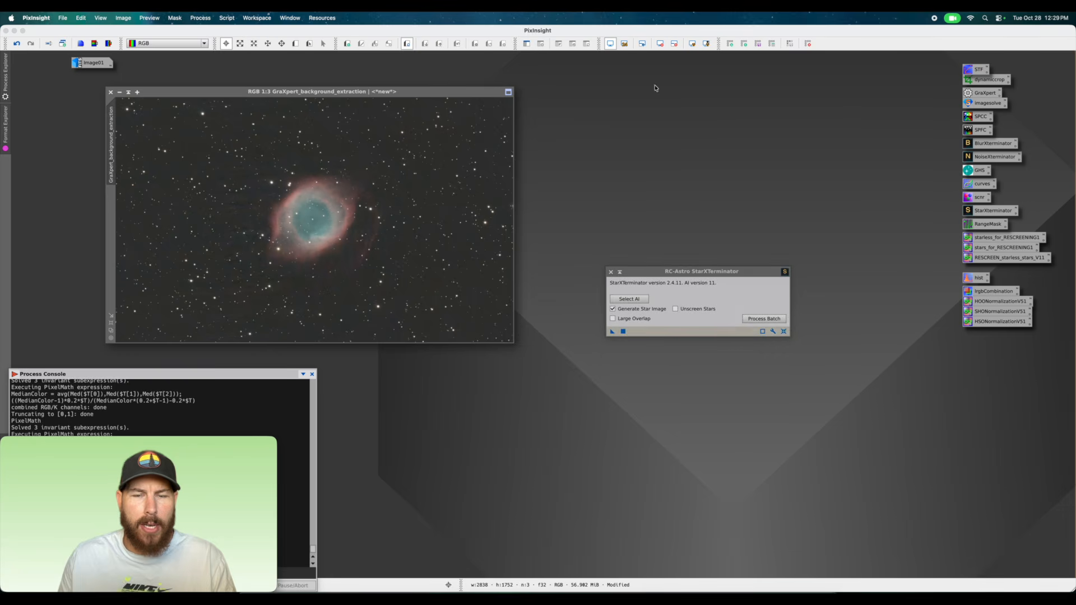
{"action": "left_click_drag", "start_coordinate": [676, 275], "coordinate": [664, 157]}
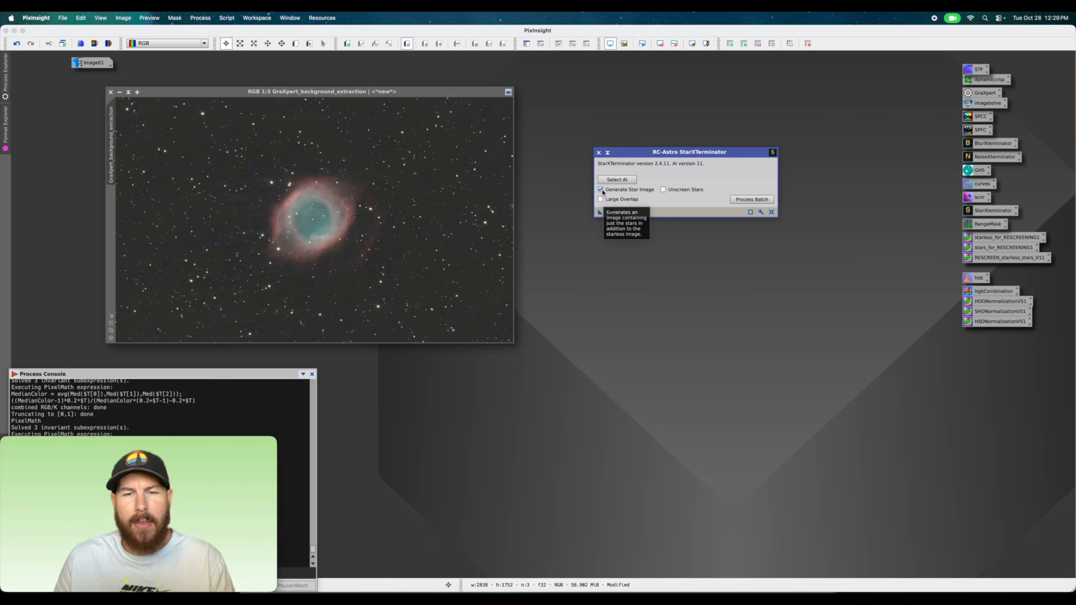
{"action": "left_click_drag", "start_coordinate": [599, 213], "coordinate": [410, 179]}
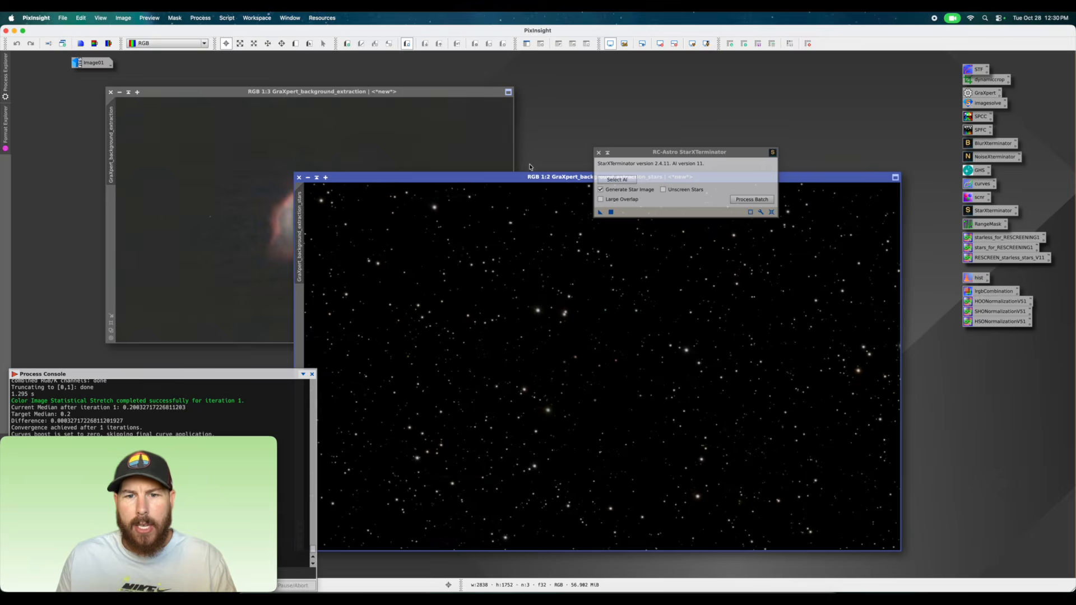
Move the stars image and the nebula image apart and close StarXTerminator.
{"action": "left_click_drag", "start_coordinate": [521, 177], "coordinate": [611, 161]}
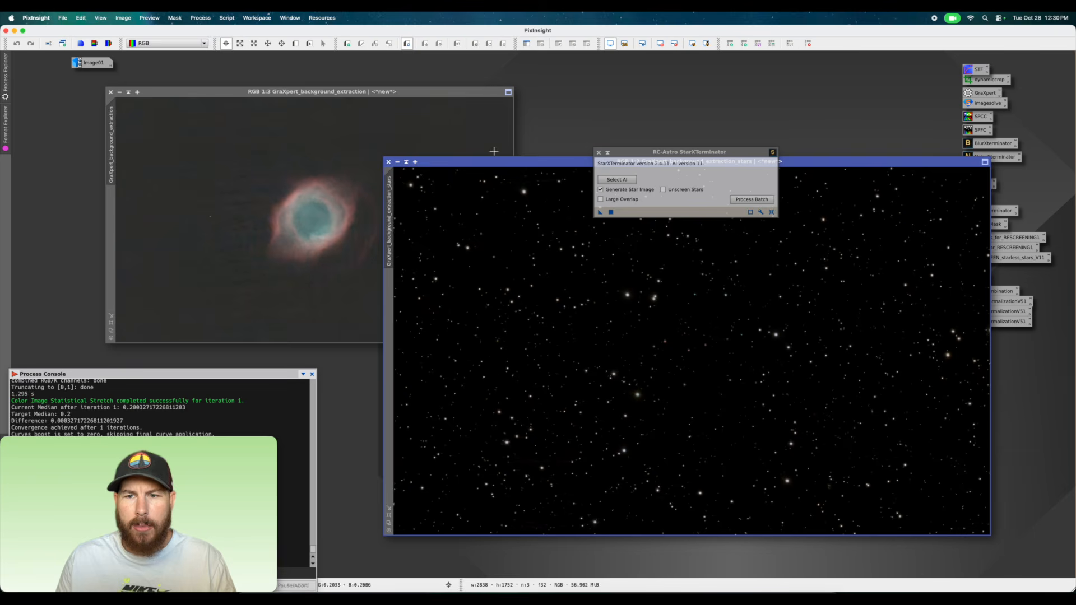
{"action": "left_click_drag", "start_coordinate": [369, 92], "coordinate": [340, 81]}
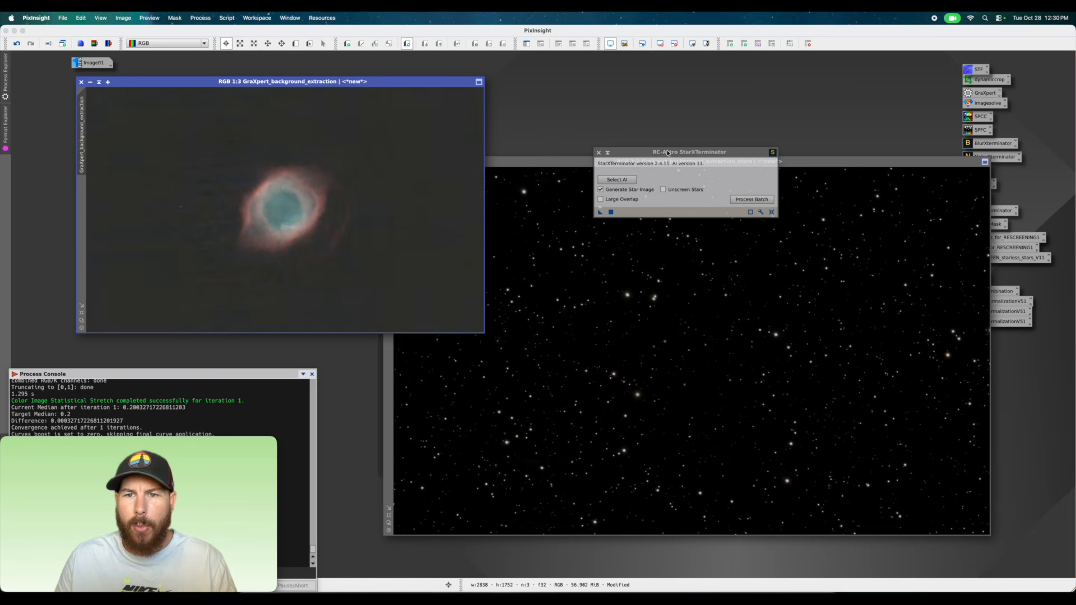
{"action": "left_click", "coordinate": [599, 153]}
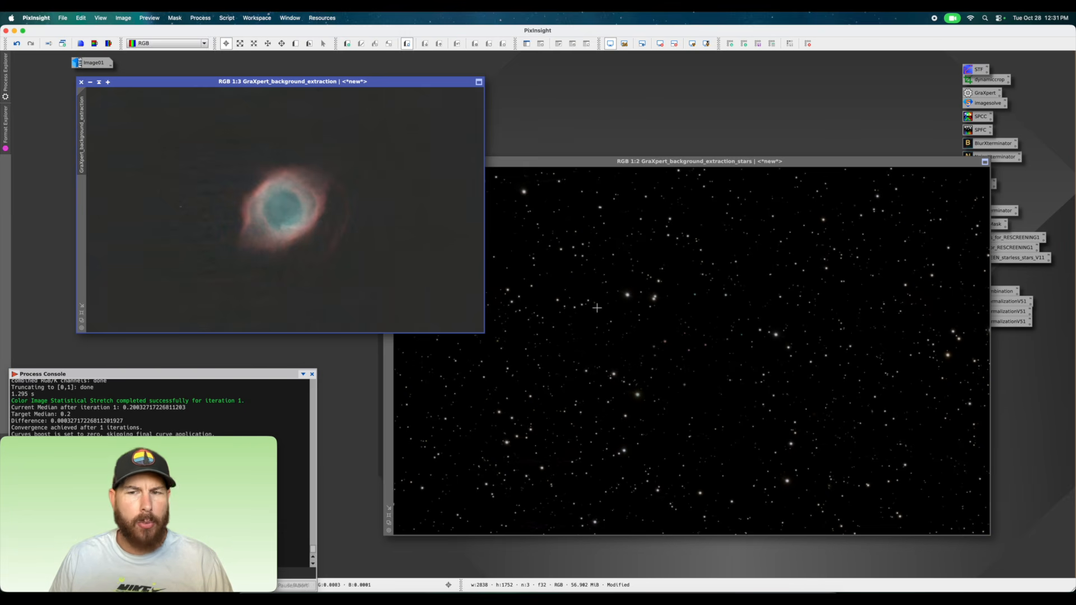
Change the identifier of the GraXpert_background_extraction_stars image to "stars".
{"action": "right_click", "coordinate": [610, 265]}
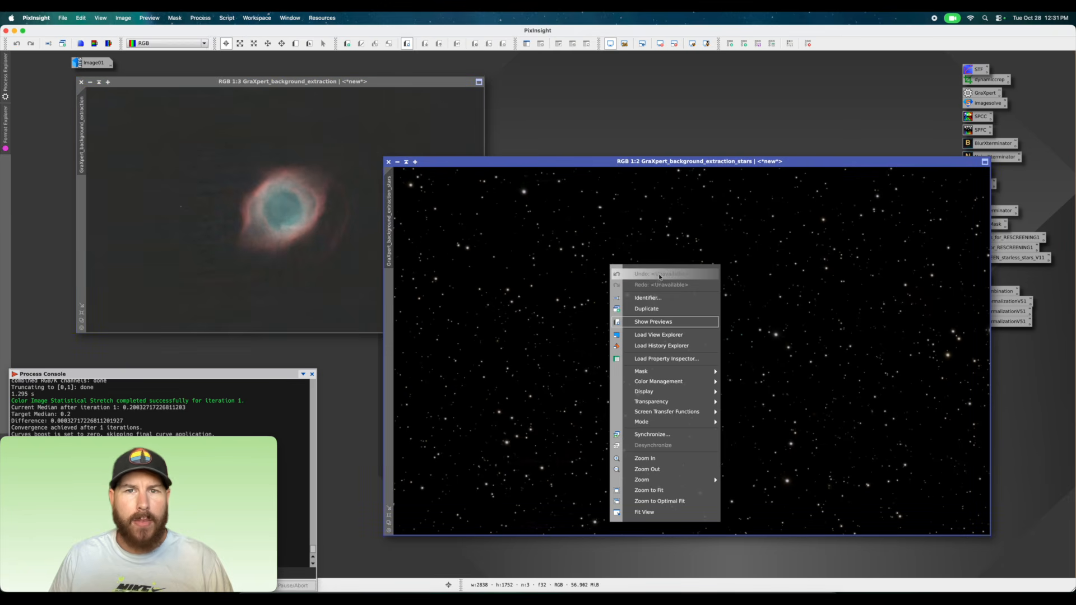
{"action": "left_click", "coordinate": [664, 298]}
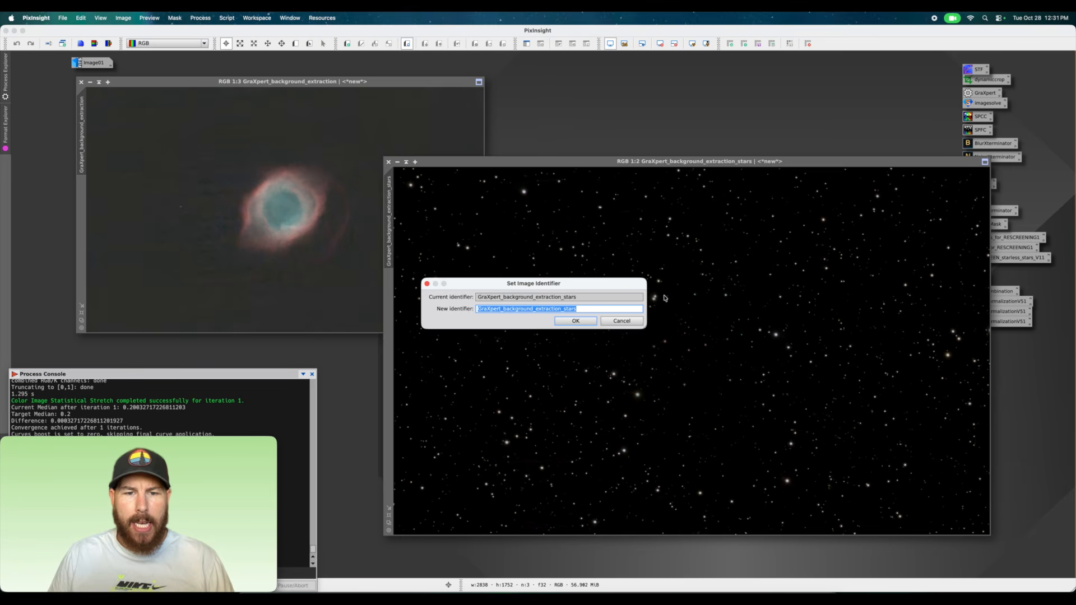
{"action": "type", "text": "stars"}
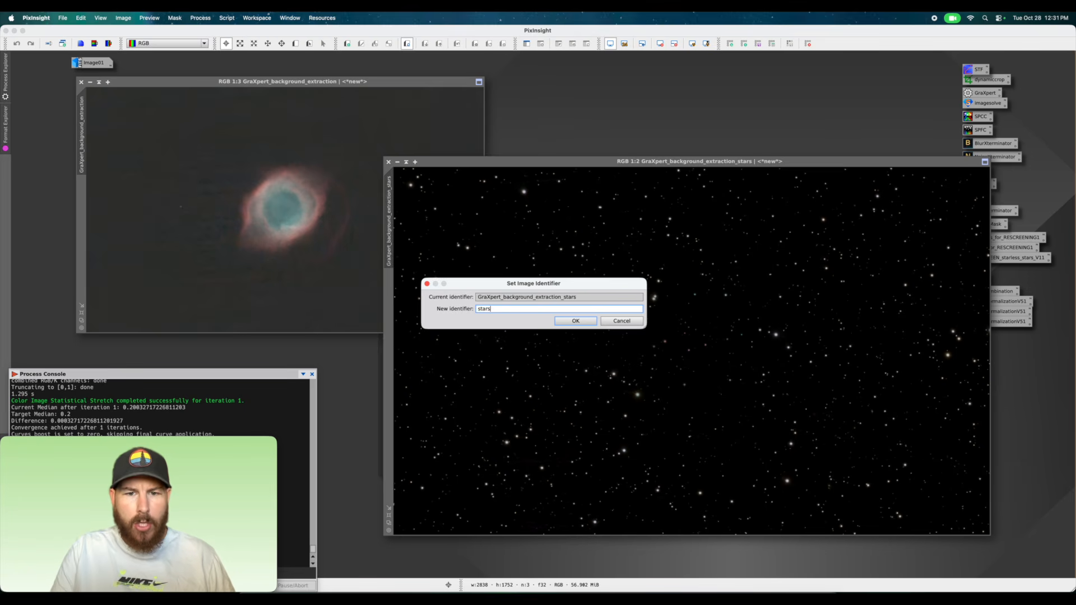
{"action": "left_click", "coordinate": [584, 322]}
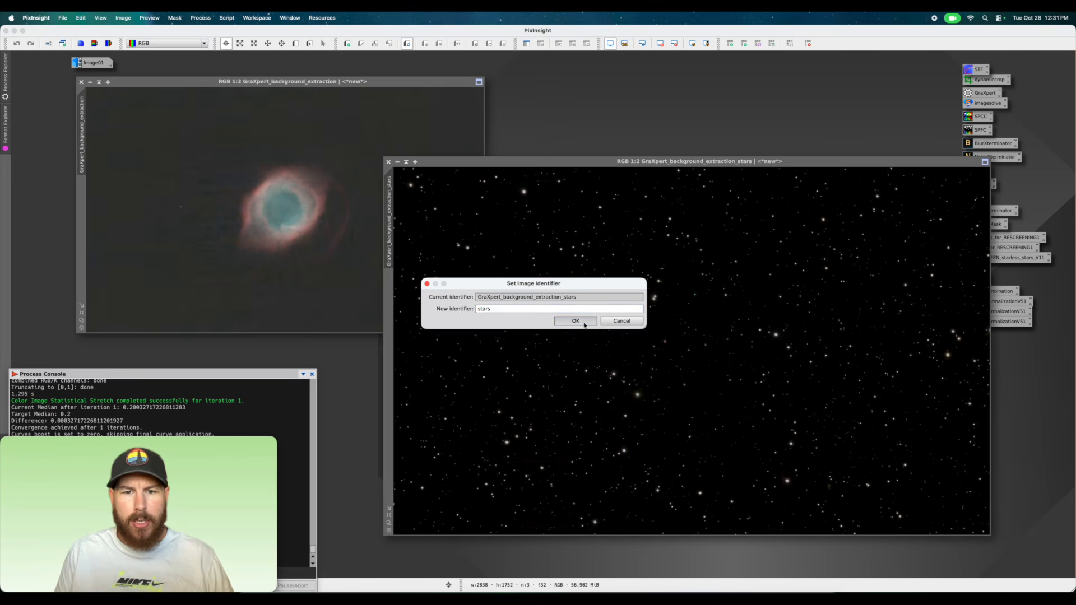
Change the identifier of the GraXpert_background_extraction image to "starless".
{"action": "left_click", "coordinate": [299, 151]}
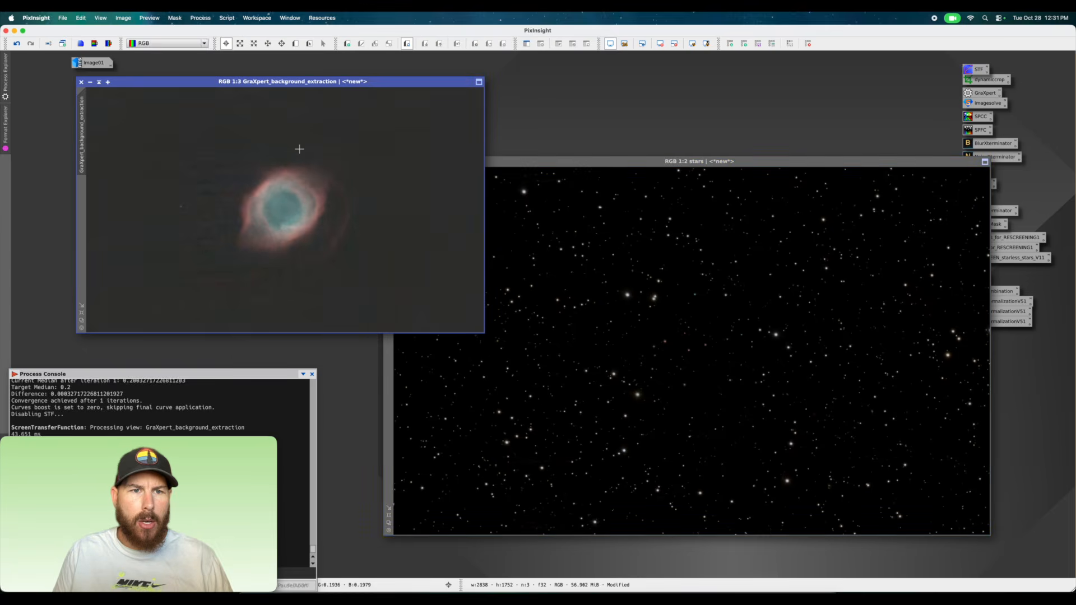
{"action": "right_click", "coordinate": [299, 151]}
{"action": "left_click", "coordinate": [335, 183]}
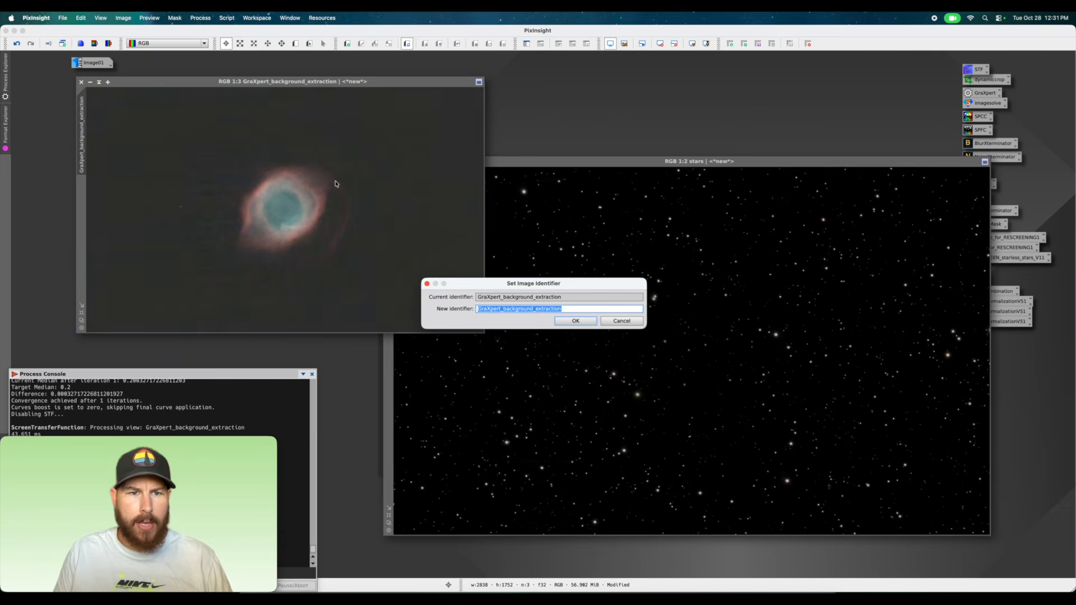
{"action": "type", "text": "sts"}
{"action": "type", "text": "rless"}
{"action": "key", "text": "Return"}
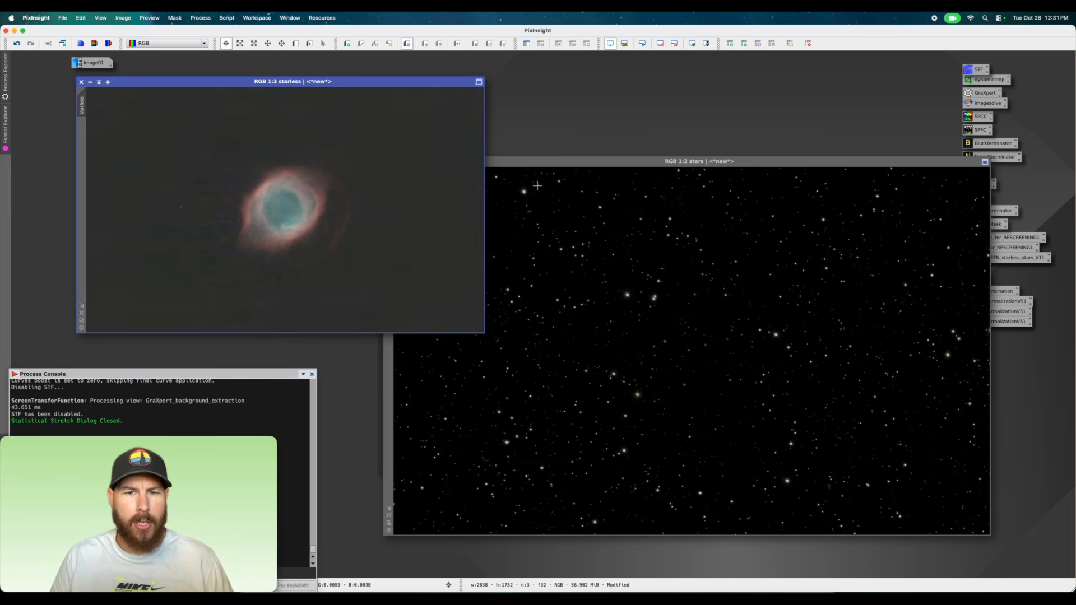
Minimize the stars image and park its icon in the empty area near the workspace's upper edge.
{"action": "left_click_drag", "start_coordinate": [570, 161], "coordinate": [545, 162]}
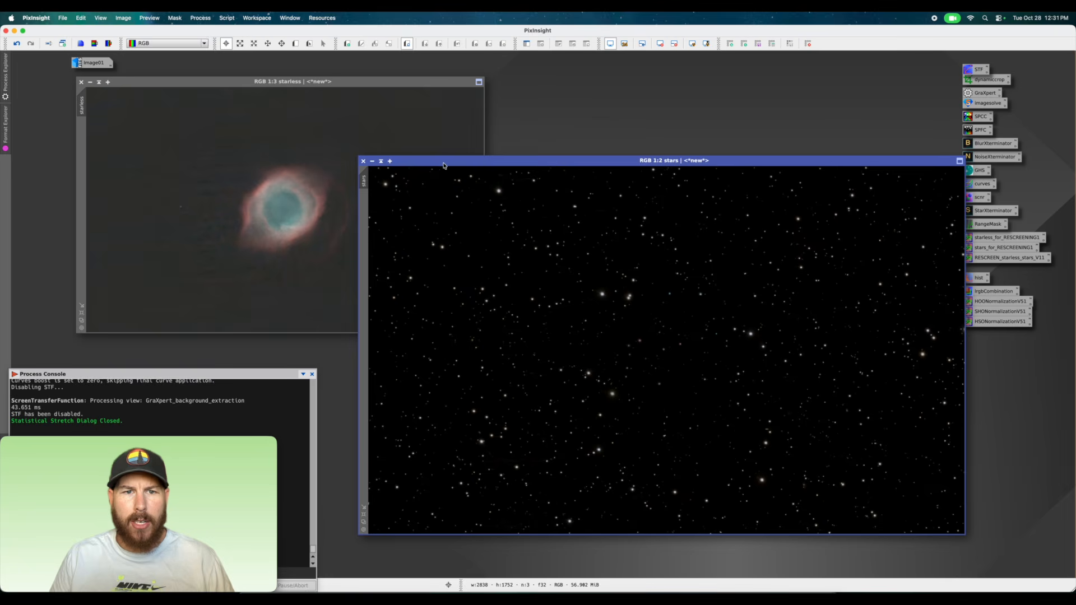
{"action": "left_click", "coordinate": [372, 162]}
{"action": "left_click_drag", "start_coordinate": [668, 355], "coordinate": [678, 74]}
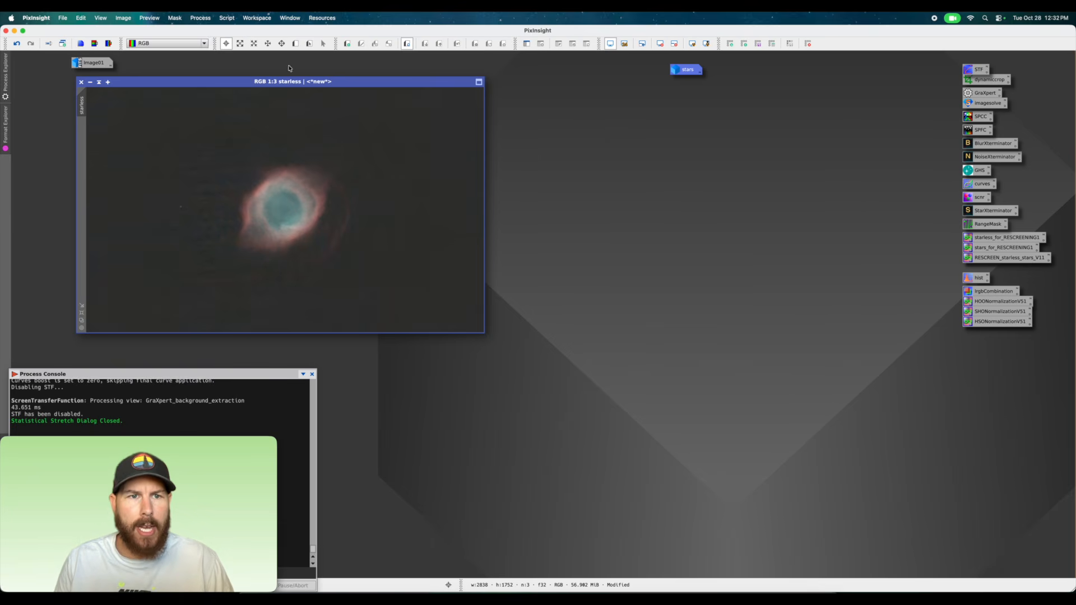
Open RangeSelection with a real-time preview of the starless image and set the lower limit to 0.28.
{"action": "left_click", "coordinate": [204, 19]}
{"action": "mouse_move", "coordinate": [224, 32]}
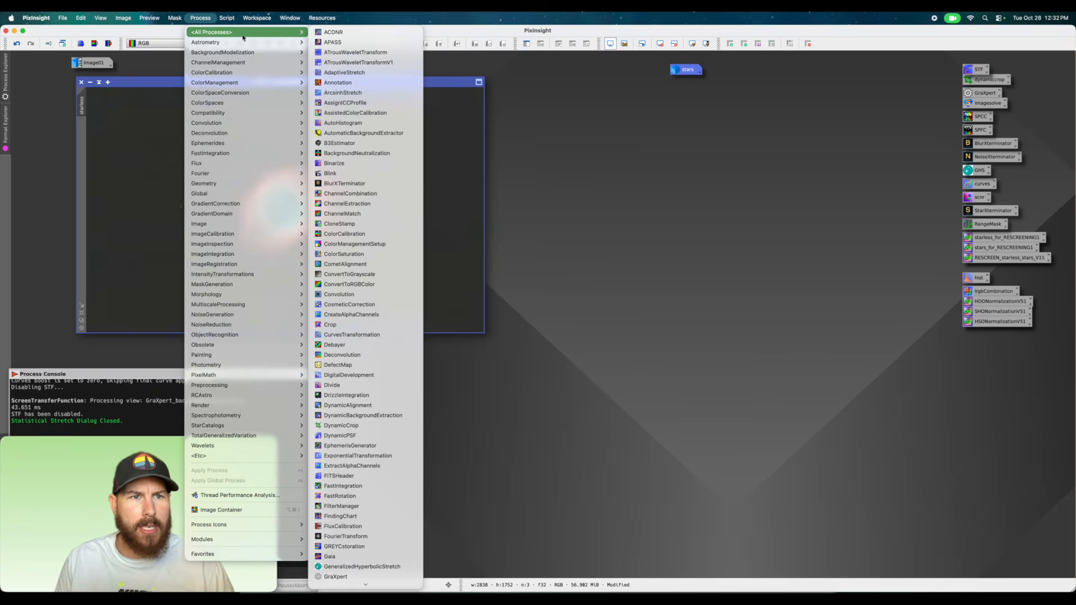
{"action": "scroll", "coordinate": [366, 219], "scroll_direction": "down", "scroll_amount": 10}
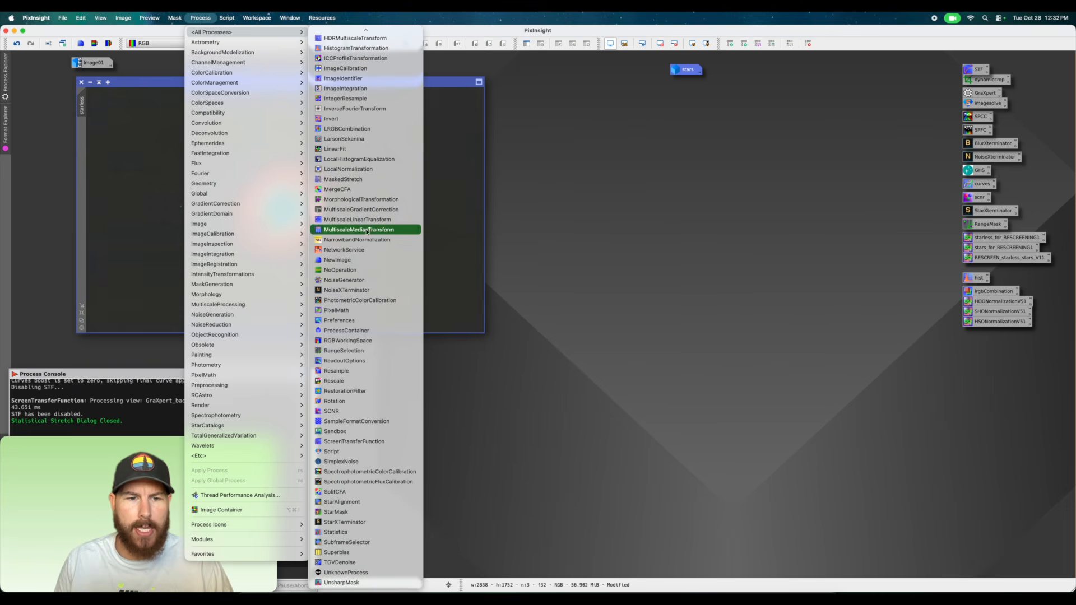
{"action": "left_click", "coordinate": [368, 351]}
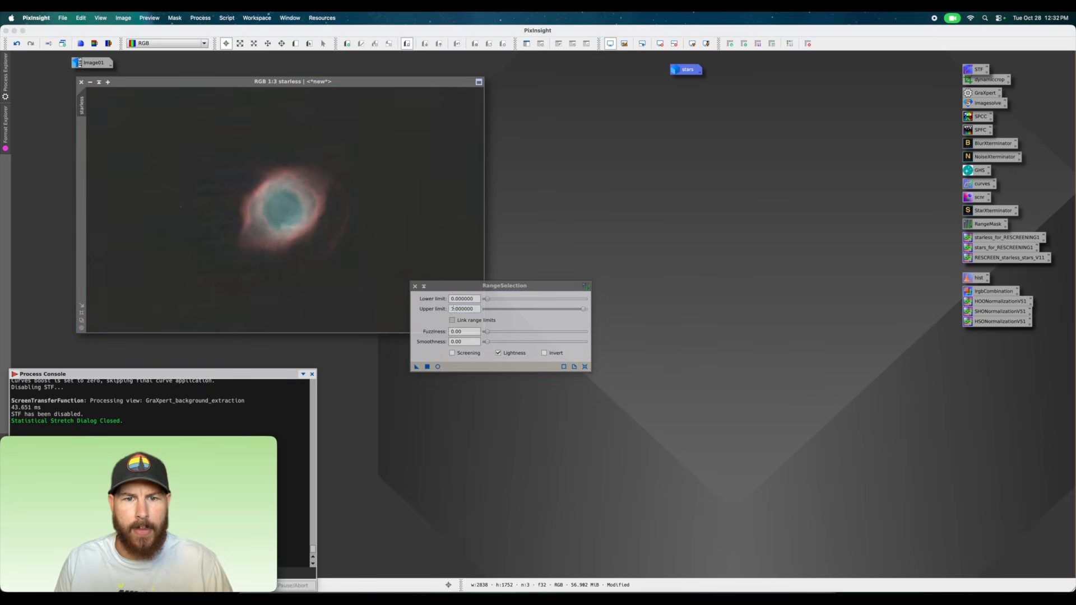
{"action": "left_click_drag", "start_coordinate": [450, 287], "coordinate": [672, 101]}
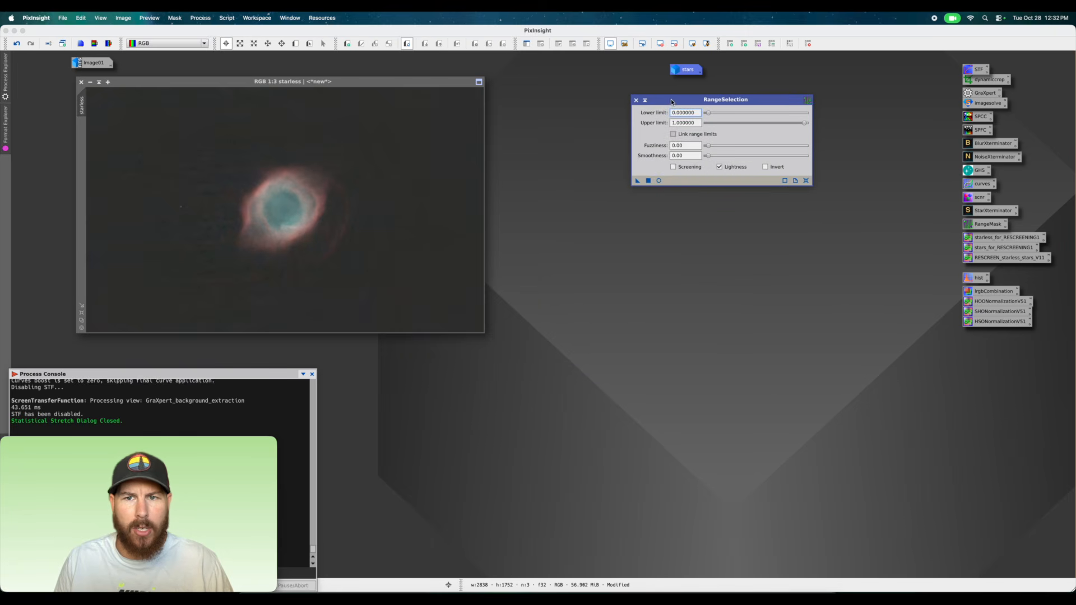
{"action": "left_click", "coordinate": [659, 180]}
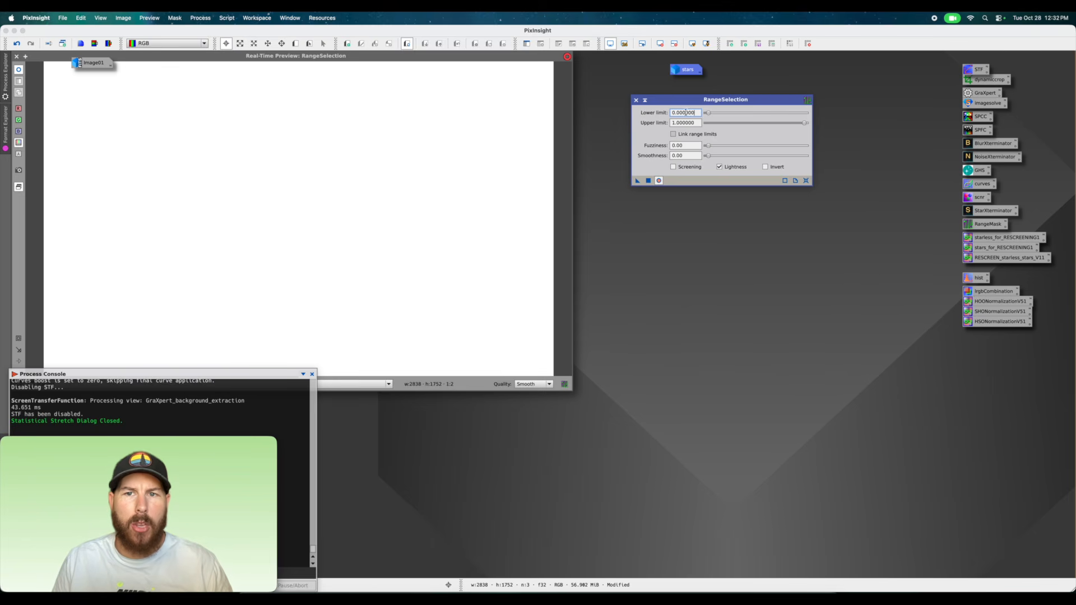
{"action": "left_click_drag", "start_coordinate": [709, 114], "coordinate": [731, 118]}
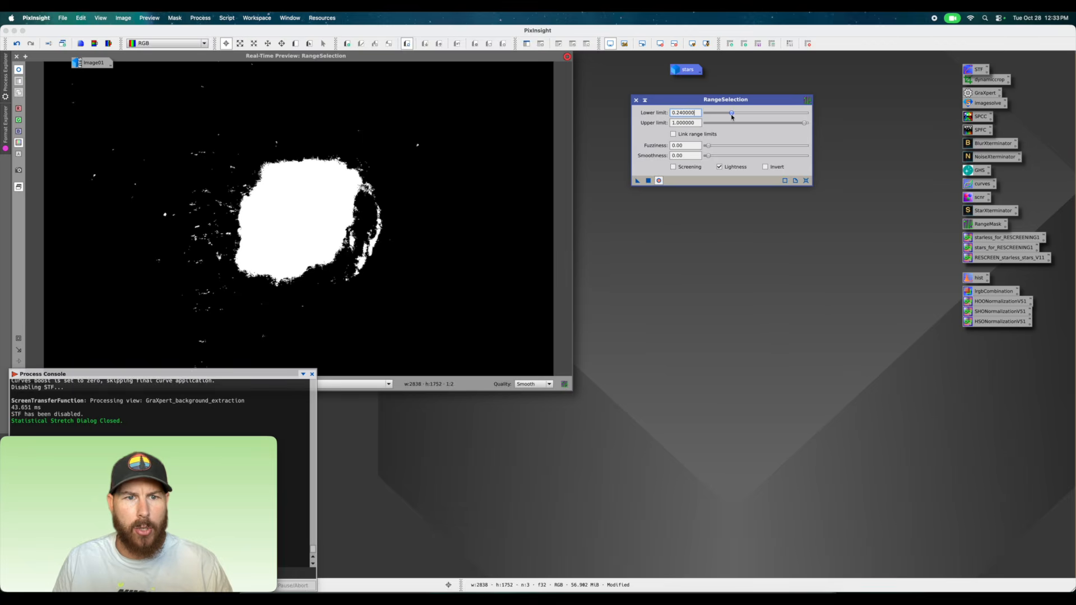
{"action": "mouse_move", "coordinate": [732, 116]}
{"action": "left_mouse_down"}
{"action": "mouse_move", "coordinate": [746, 117]}
{"action": "mouse_move", "coordinate": [736, 119]}
{"action": "left_mouse_up"}
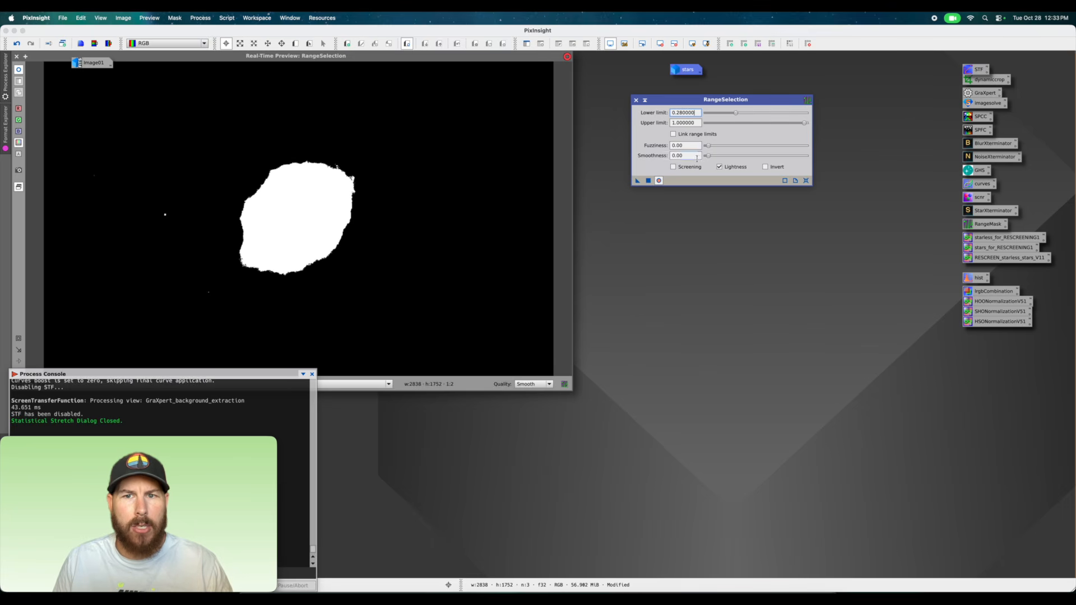
Set the RangeSelection smoothness to 46.5, generate the range mask from the starless image, and close the real-time preview.
{"action": "left_click_drag", "start_coordinate": [711, 160], "coordinate": [773, 157]}
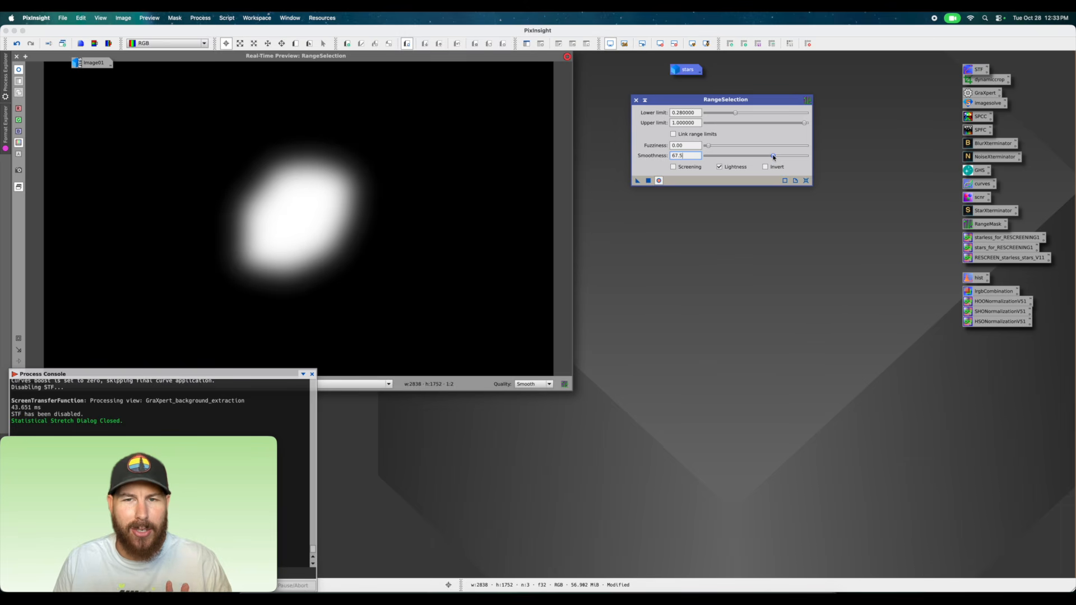
{"action": "left_click_drag", "start_coordinate": [773, 157], "coordinate": [822, 159]}
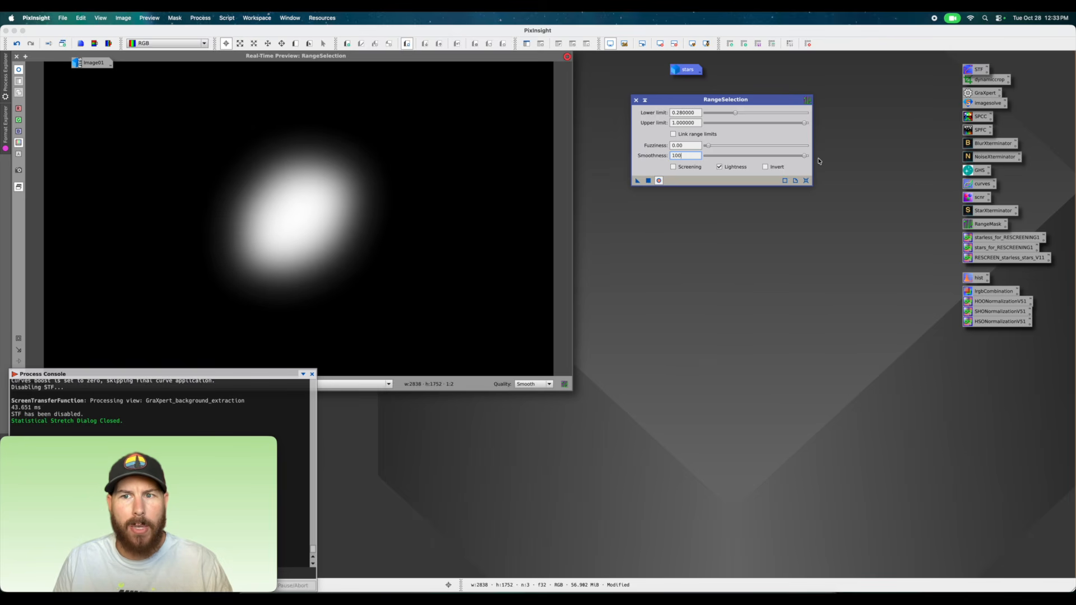
{"action": "left_click_drag", "start_coordinate": [786, 162], "coordinate": [755, 162]}
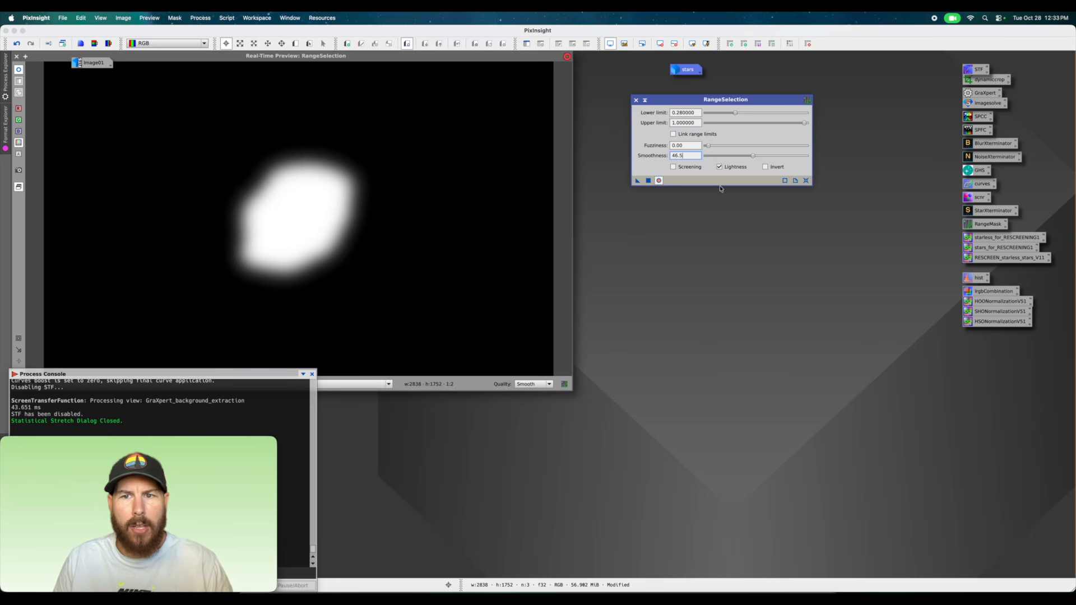
{"action": "left_click", "coordinate": [649, 181]}
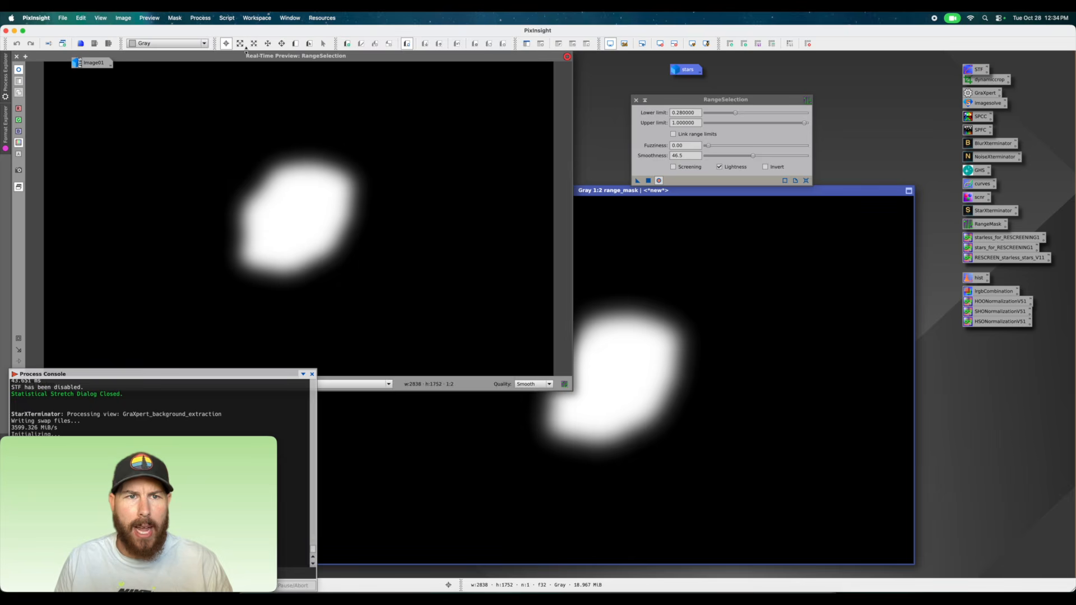
{"action": "left_click", "coordinate": [17, 57]}
Park the collapsed RangeSelection window beside the stars icon and move the range_mask window clear of the starless image's view tab.
{"action": "left_click", "coordinate": [646, 104]}
{"action": "left_click", "coordinate": [646, 102]}
{"action": "left_click_drag", "start_coordinate": [730, 143], "coordinate": [770, 72]}
{"action": "left_click_drag", "start_coordinate": [564, 193], "coordinate": [659, 116]}
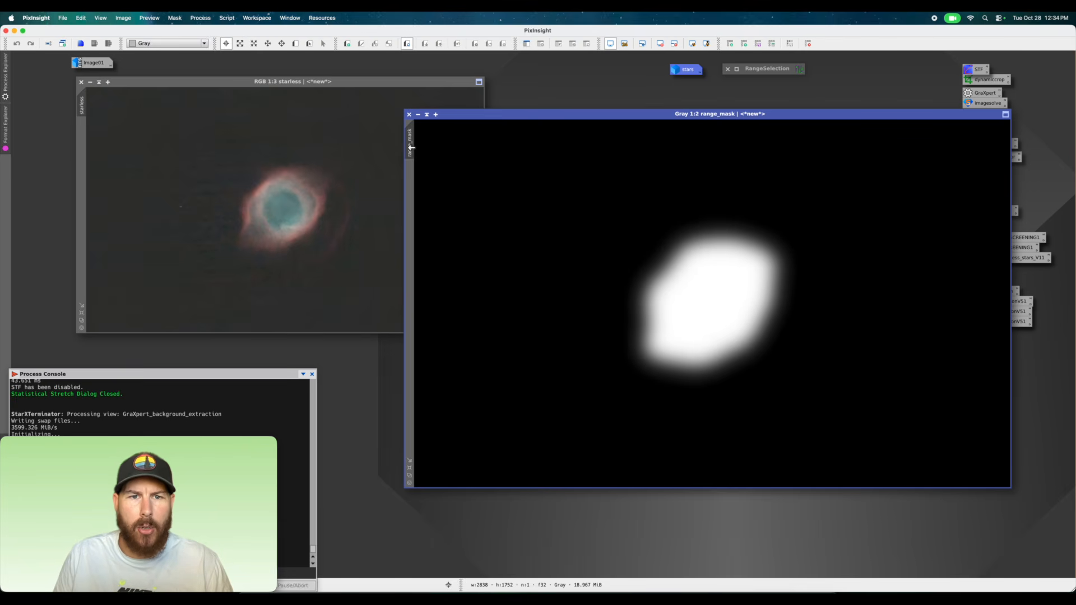
Apply range_mask as the mask of the starless image, leaving the background protected, and make starless the active image.
{"action": "left_click_drag", "start_coordinate": [410, 148], "coordinate": [82, 145]}
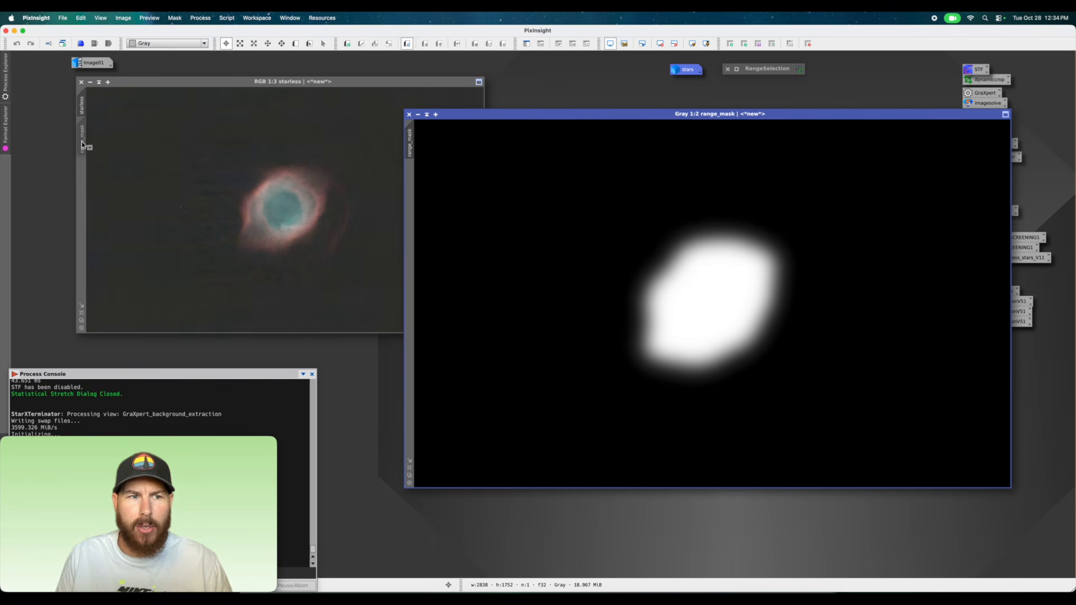
{"action": "left_click_drag", "start_coordinate": [83, 145], "coordinate": [83, 145]}
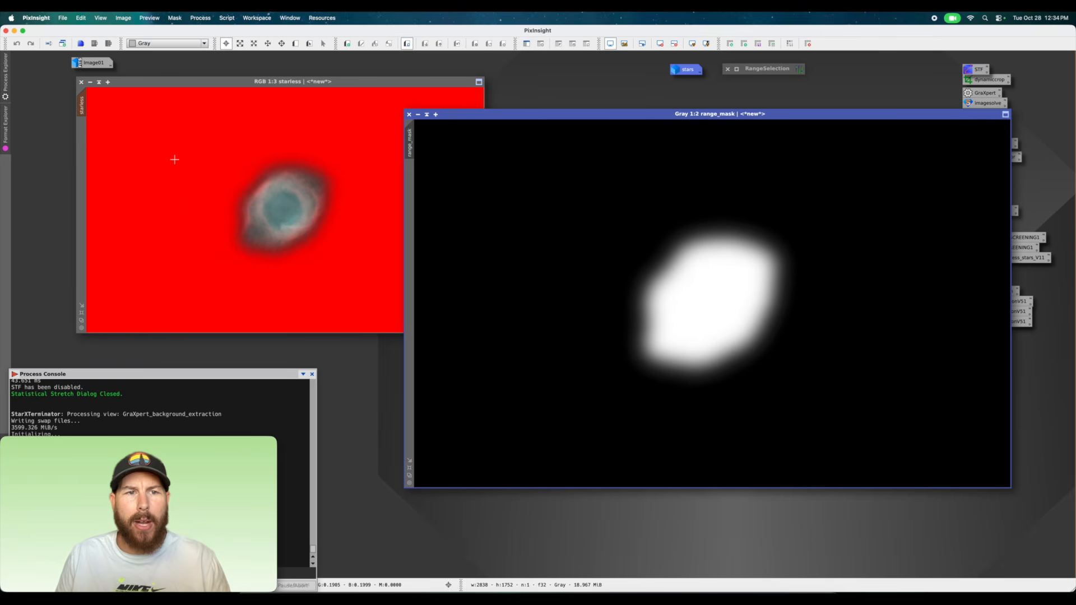
{"action": "left_click", "coordinate": [200, 155]}
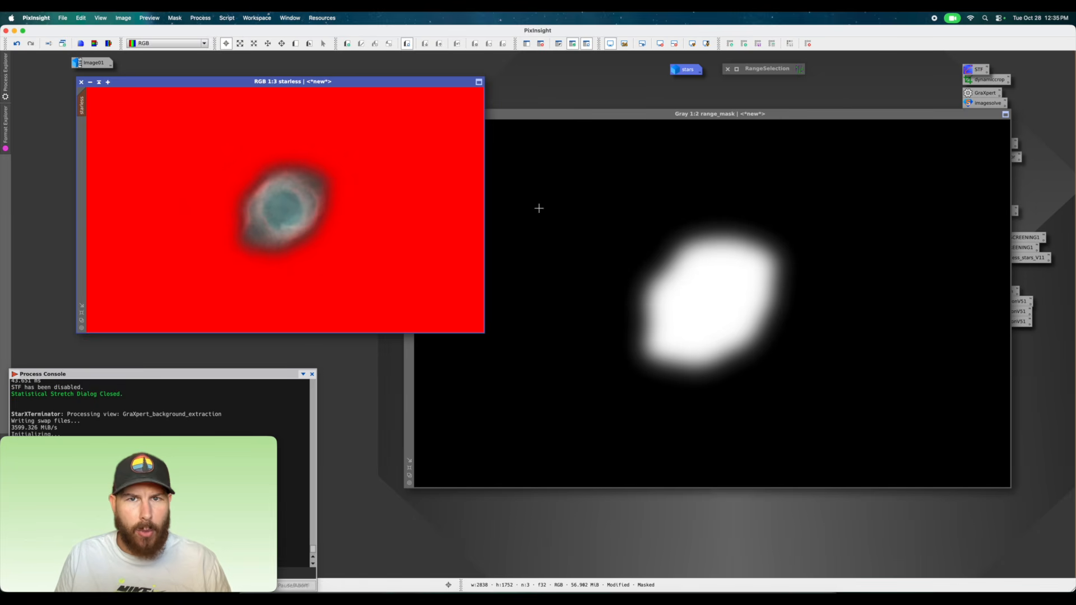
Minimize the range_mask image and park its icon just below the collapsed RangeSelection window.
{"action": "left_click", "coordinate": [542, 121]}
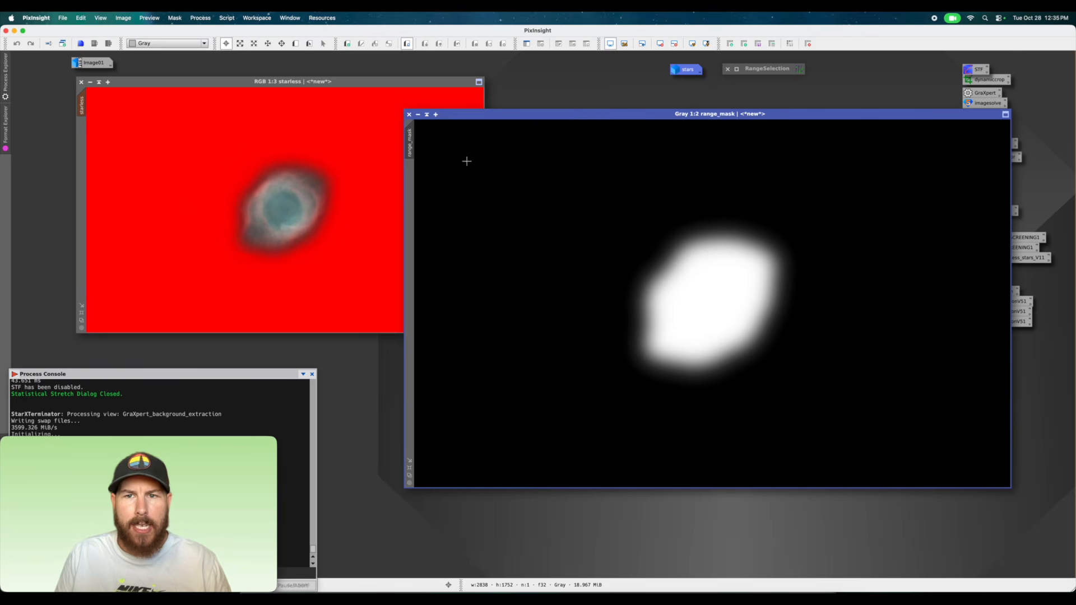
{"action": "left_click", "coordinate": [418, 115]}
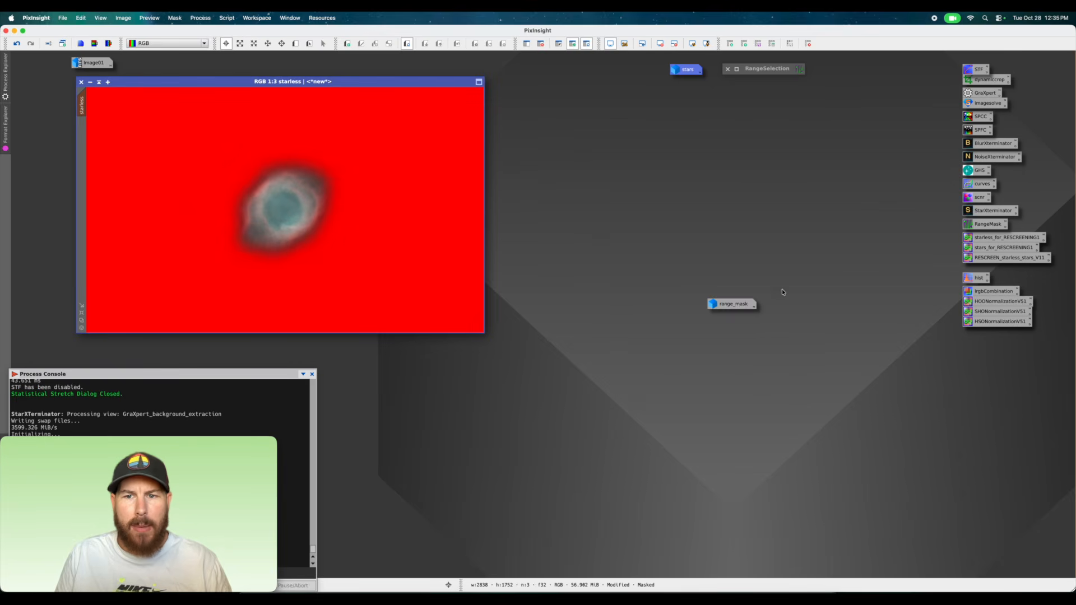
{"action": "left_click_drag", "start_coordinate": [734, 305], "coordinate": [754, 84]}
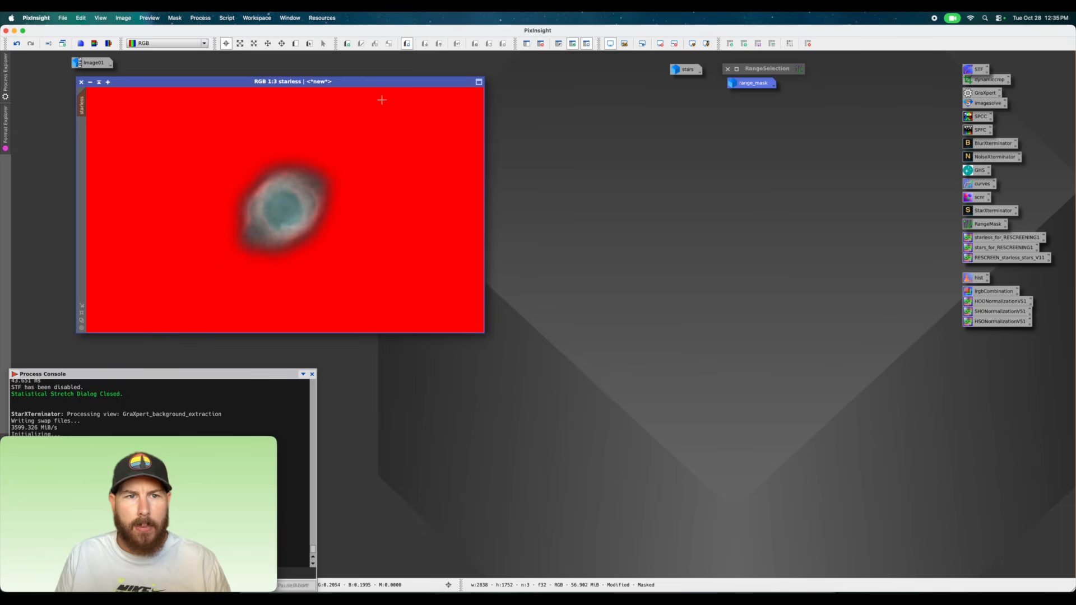
Open CurvesTransformation with a real-time preview of the masked starless image and arrange both windows side by side.
{"action": "left_click", "coordinate": [203, 17]}
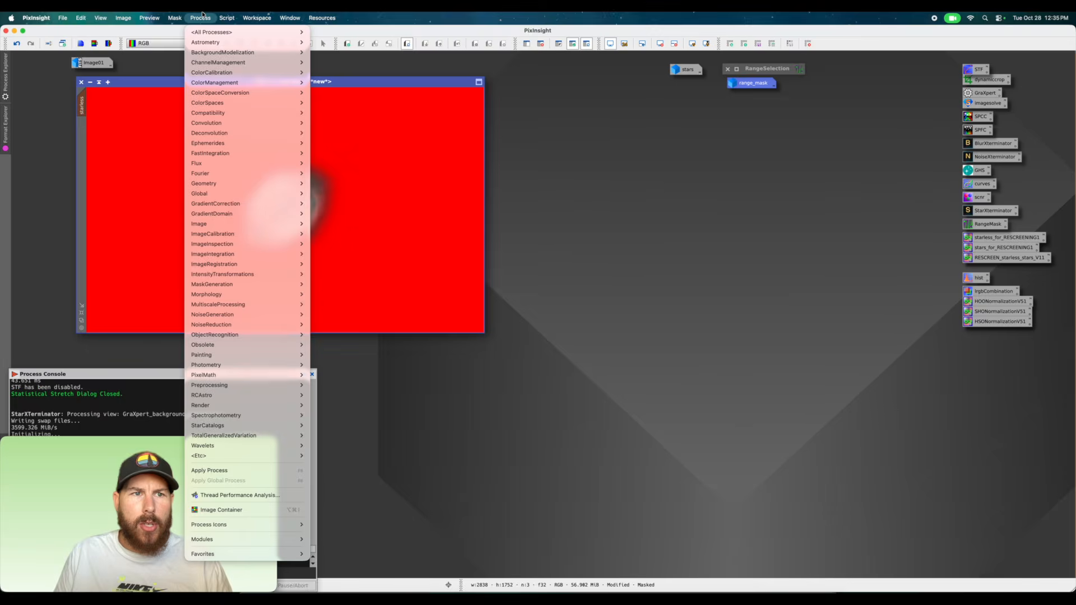
{"action": "mouse_move", "coordinate": [213, 32]}
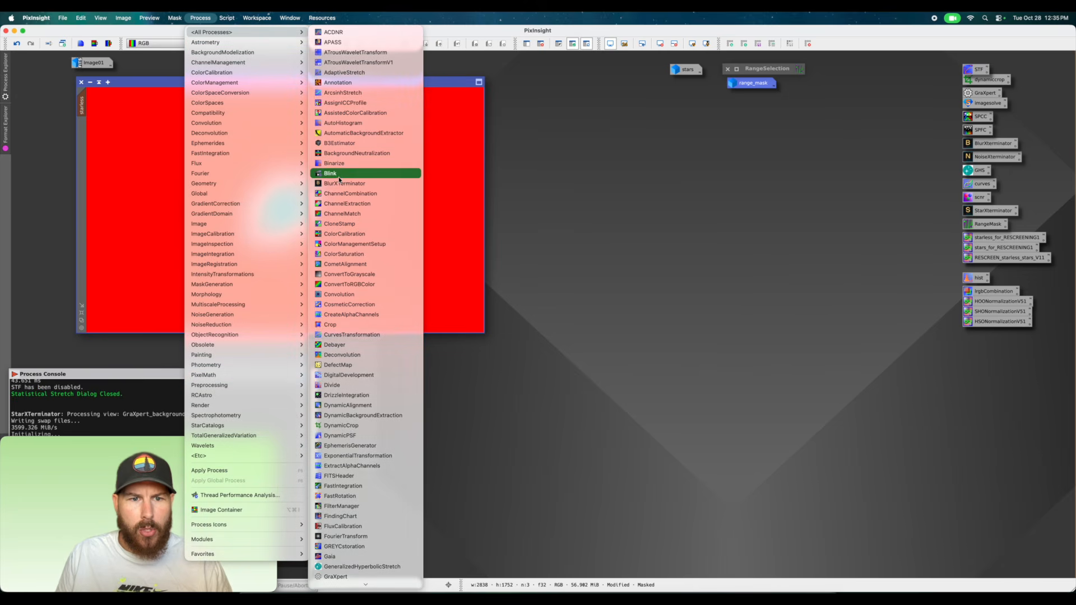
{"action": "left_click", "coordinate": [381, 336]}
{"action": "left_click_drag", "start_coordinate": [732, 171], "coordinate": [756, 131]}
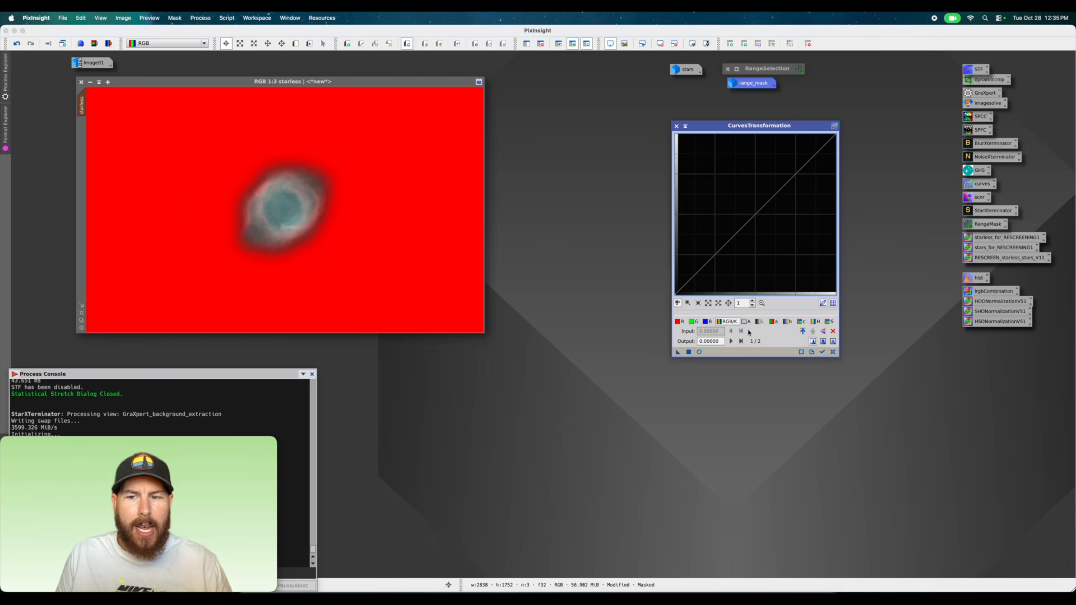
{"action": "left_click", "coordinate": [699, 352]}
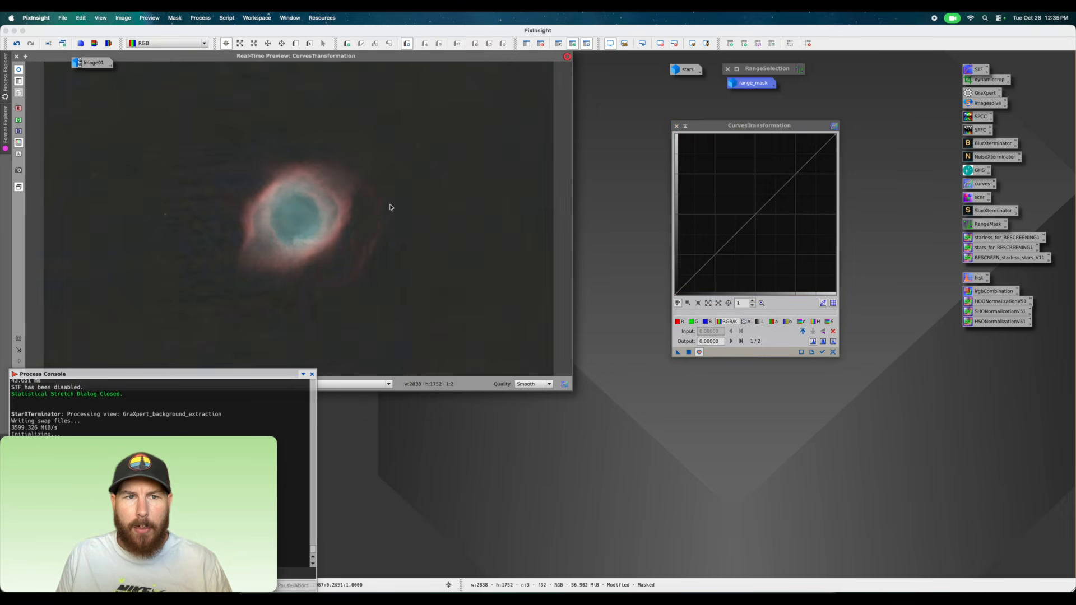
{"action": "left_click_drag", "start_coordinate": [280, 58], "coordinate": [345, 66]}
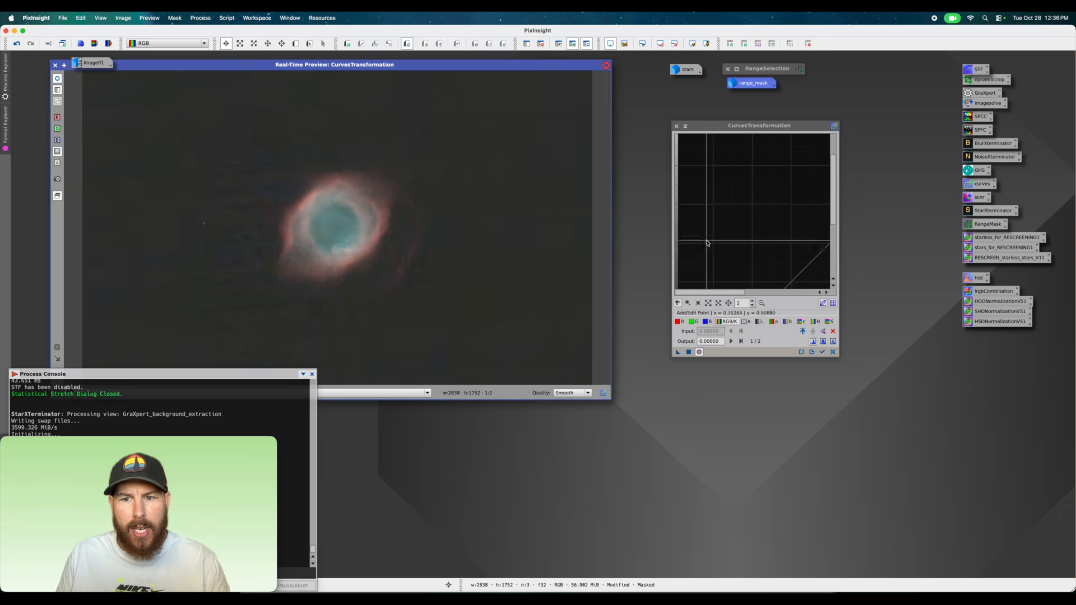
{"action": "left_click", "coordinate": [726, 322]}
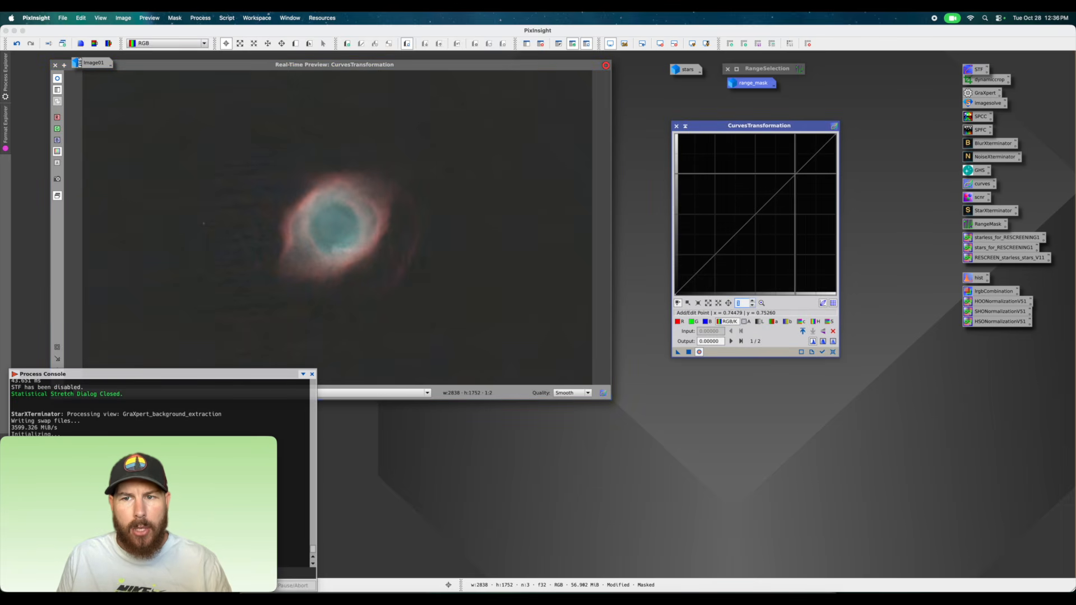
{"action": "left_click", "coordinate": [795, 173]}
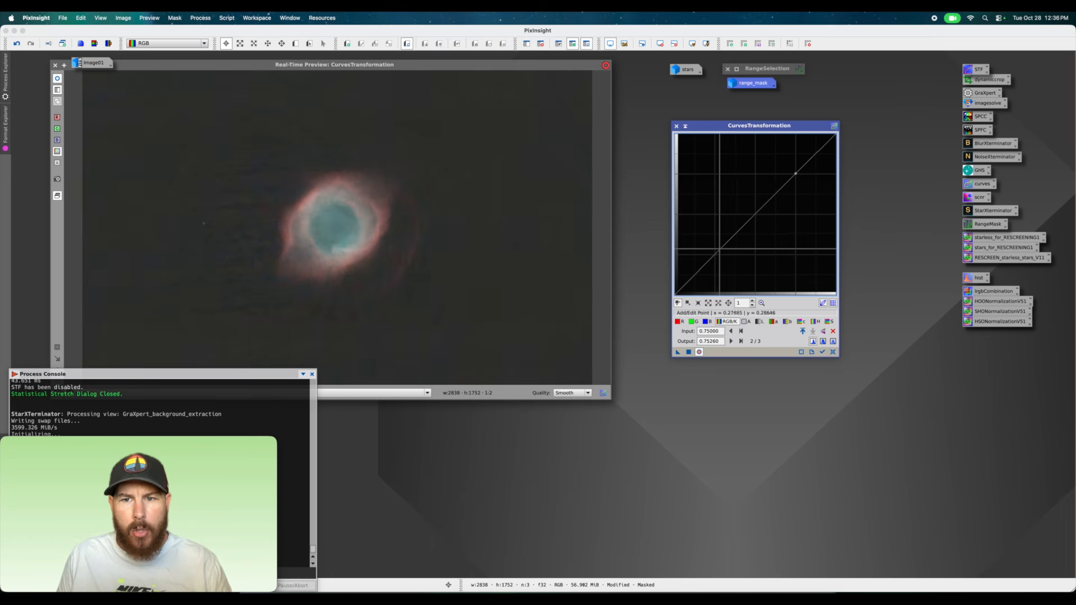
{"action": "left_click", "coordinate": [718, 250]}
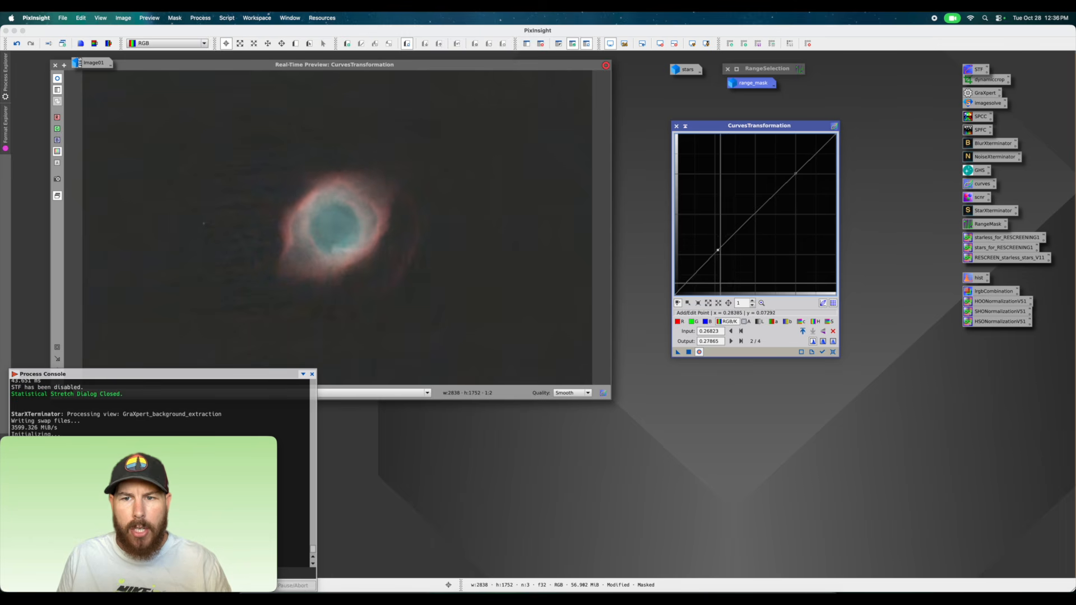
{"action": "mouse_move", "coordinate": [795, 173]}
{"action": "left_mouse_down"}
{"action": "mouse_move", "coordinate": [779, 160]}
{"action": "mouse_move", "coordinate": [789, 175]}
{"action": "left_mouse_up"}
{"action": "left_click_drag", "start_coordinate": [715, 250], "coordinate": [718, 248]}
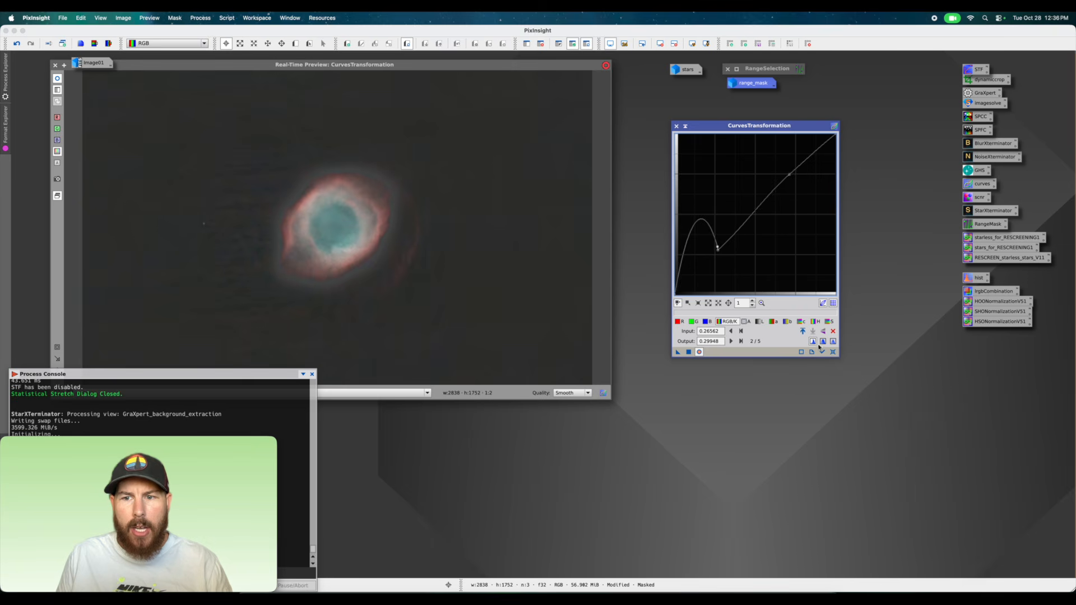
{"action": "left_click", "coordinate": [833, 352]}
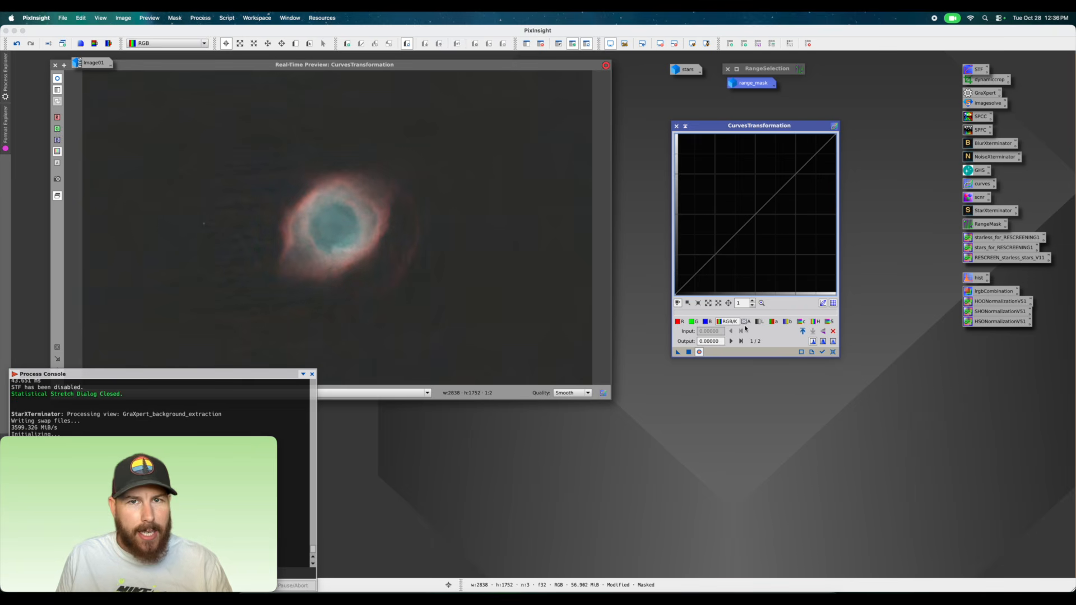
Apply an RGB/K S-curve to starless with points at about 0.281/0.292 and 0.667/0.872, and reset the curves.
{"action": "left_click", "coordinate": [793, 176]}
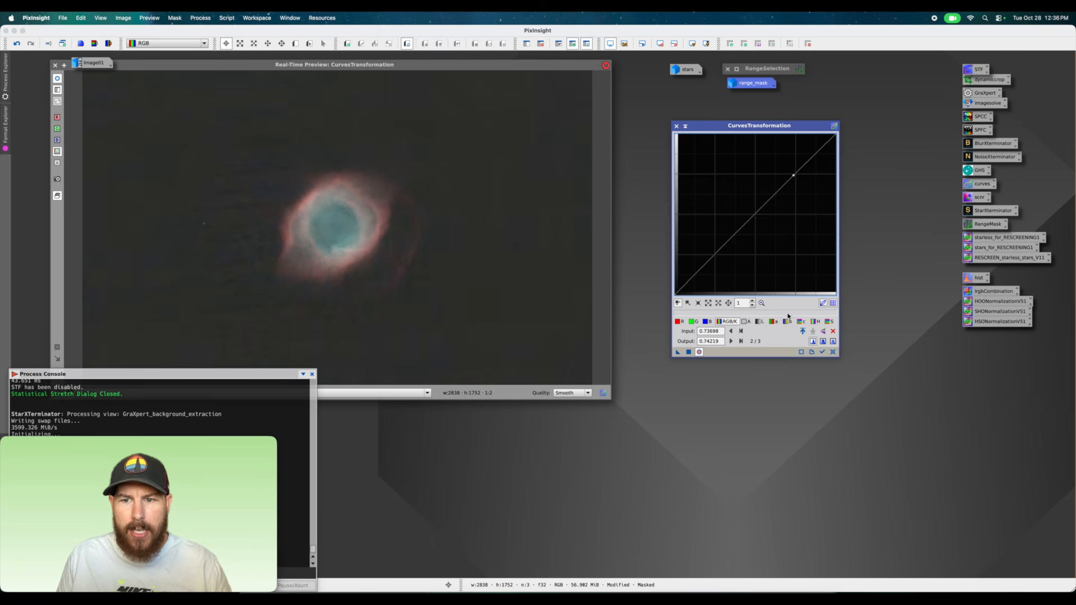
{"action": "left_click", "coordinate": [720, 249]}
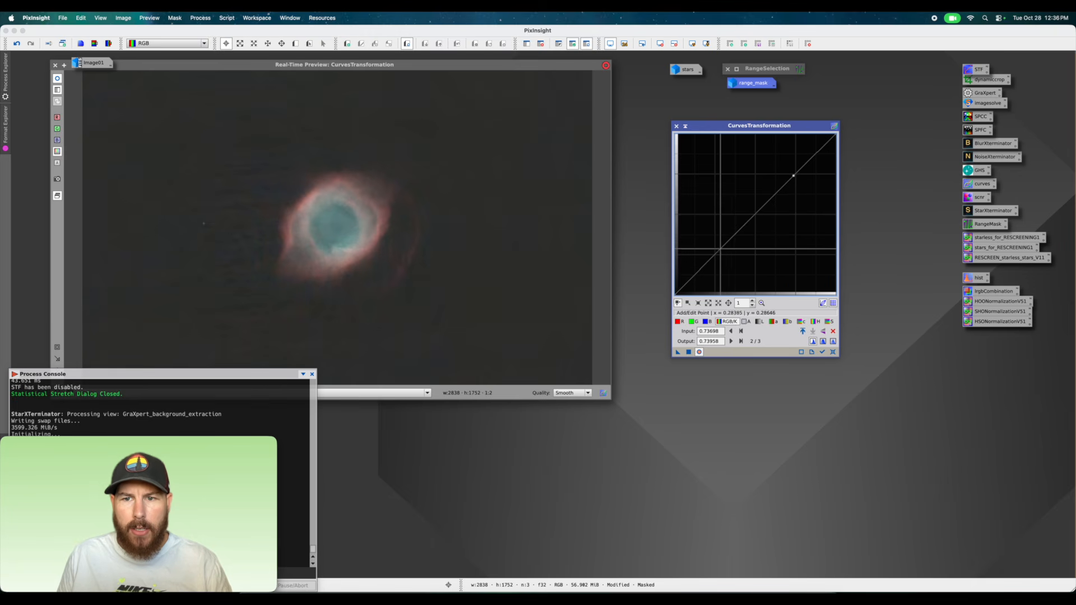
{"action": "left_click_drag", "start_coordinate": [793, 176], "coordinate": [765, 135]}
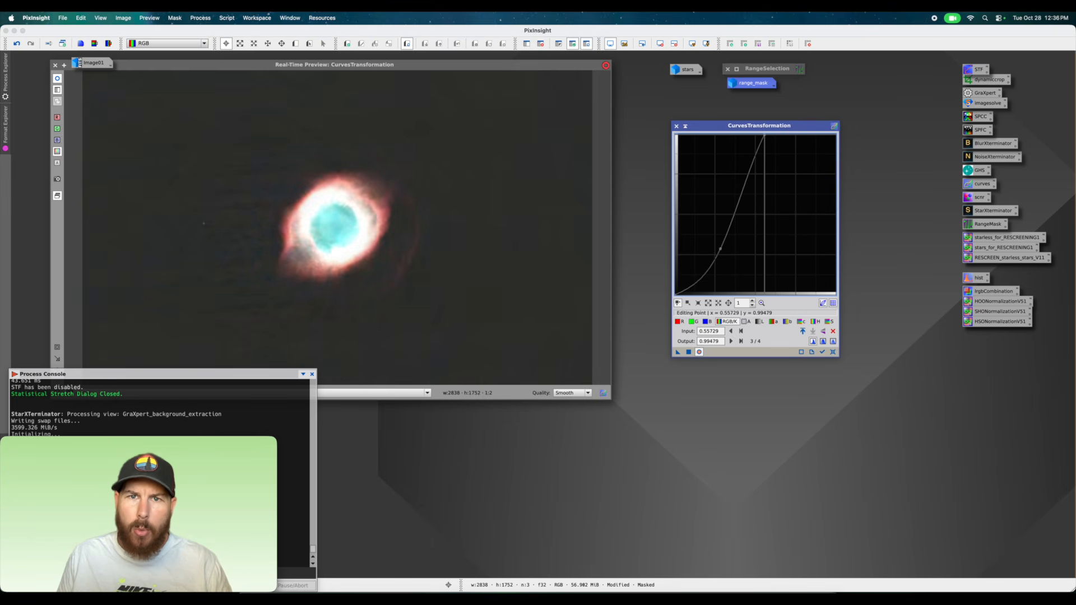
{"action": "left_click_drag", "start_coordinate": [765, 135], "coordinate": [783, 154]}
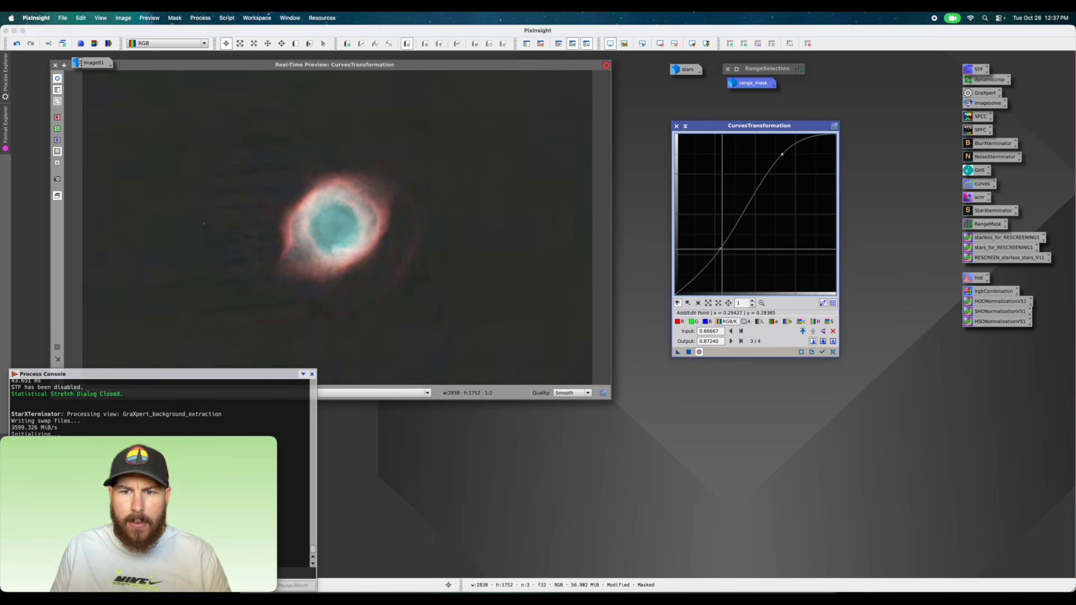
{"action": "mouse_move", "coordinate": [720, 248]}
{"action": "left_mouse_down"}
{"action": "mouse_move", "coordinate": [708, 237]}
{"action": "mouse_move", "coordinate": [720, 247]}
{"action": "left_mouse_up"}
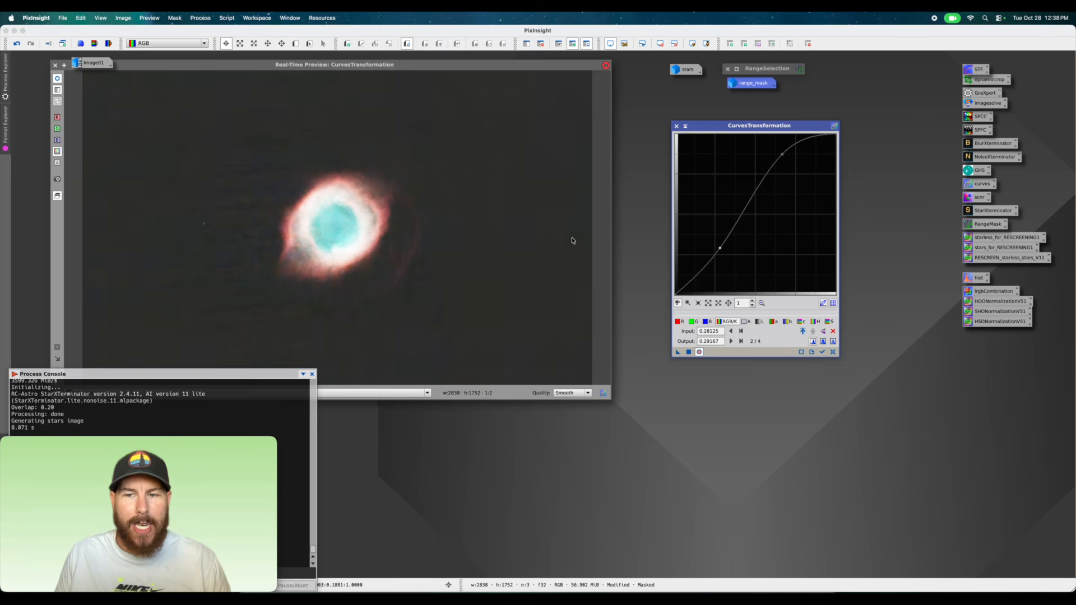
{"action": "left_click", "coordinate": [833, 353]}
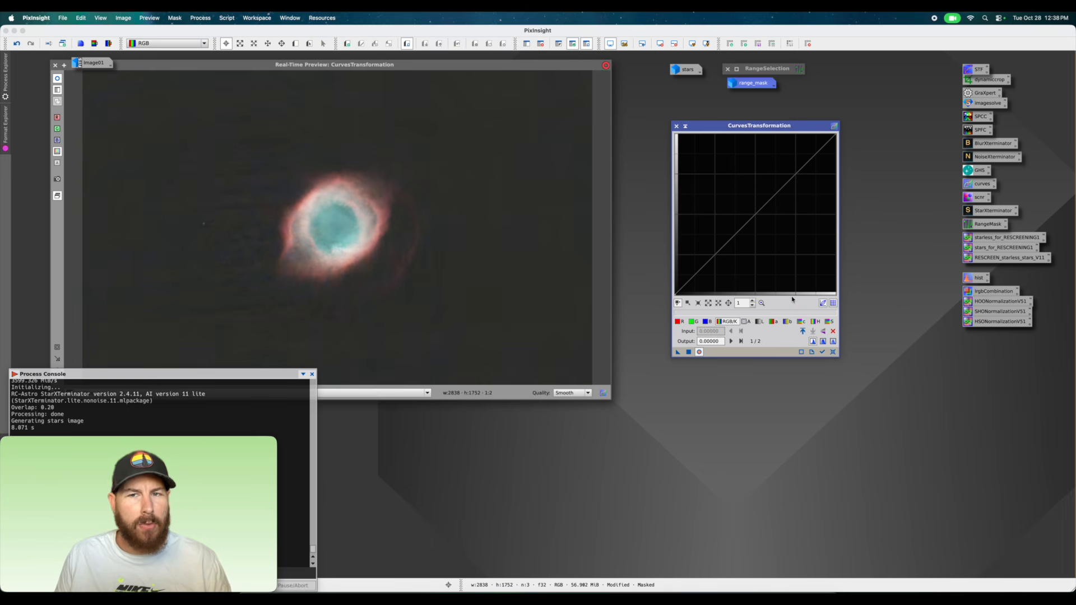
Boost starless with a saturation curve point at input 0.37240 and output about 0.682, apply it, and reset the curves.
{"action": "left_click", "coordinate": [828, 322]}
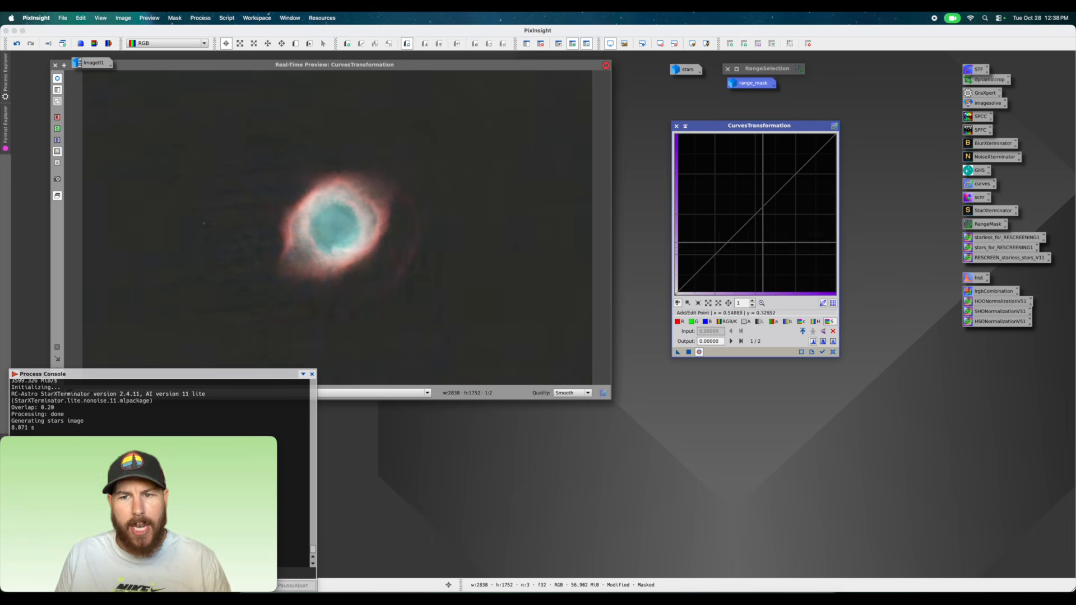
{"action": "left_click_drag", "start_coordinate": [747, 222], "coordinate": [735, 185]}
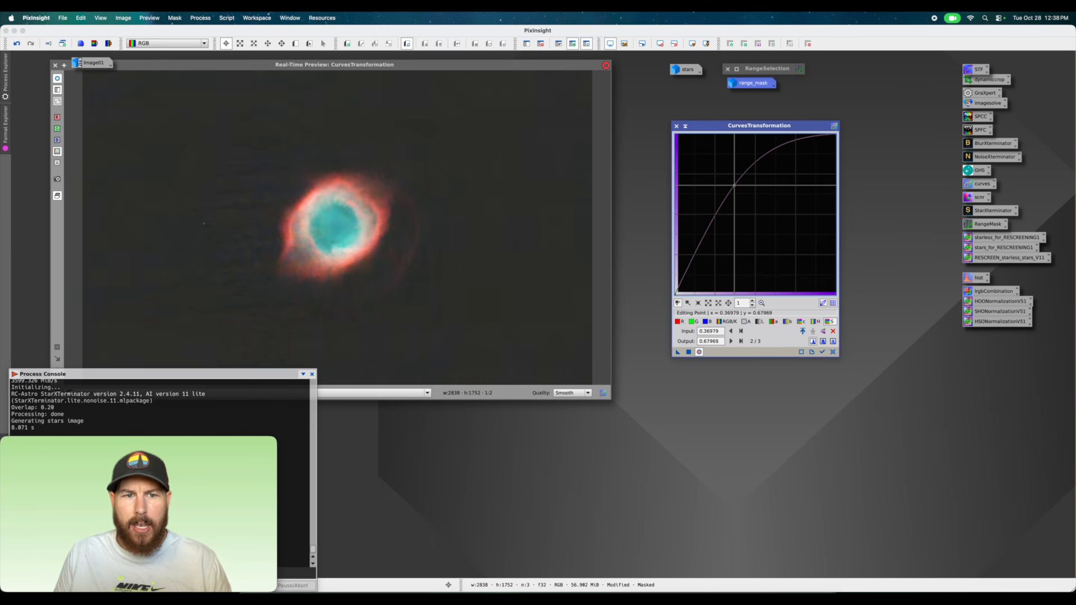
{"action": "left_click_drag", "start_coordinate": [734, 185], "coordinate": [735, 184]}
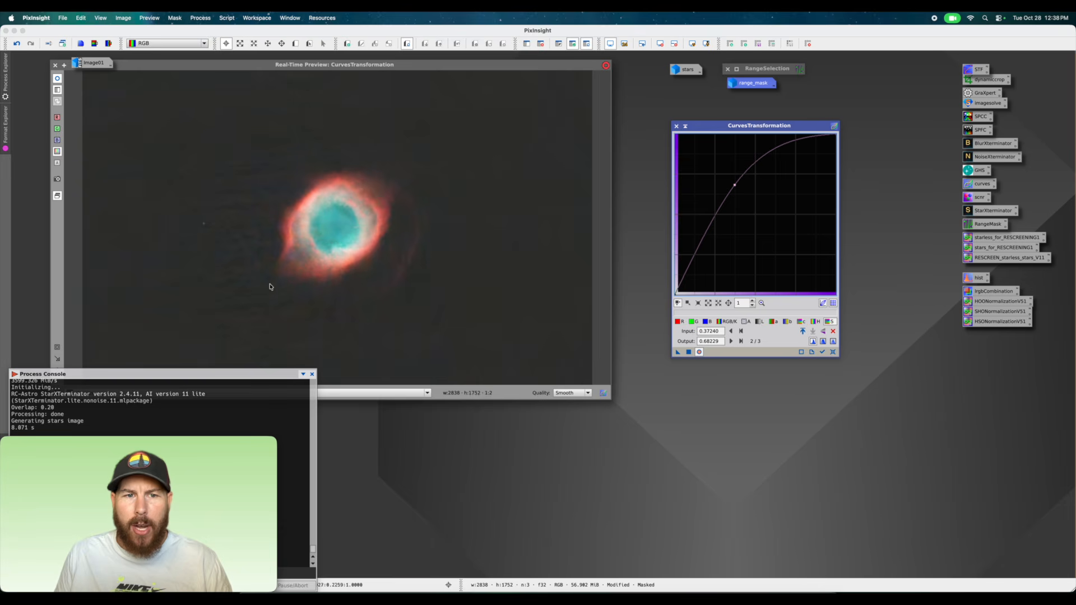
{"action": "left_click", "coordinate": [686, 352]}
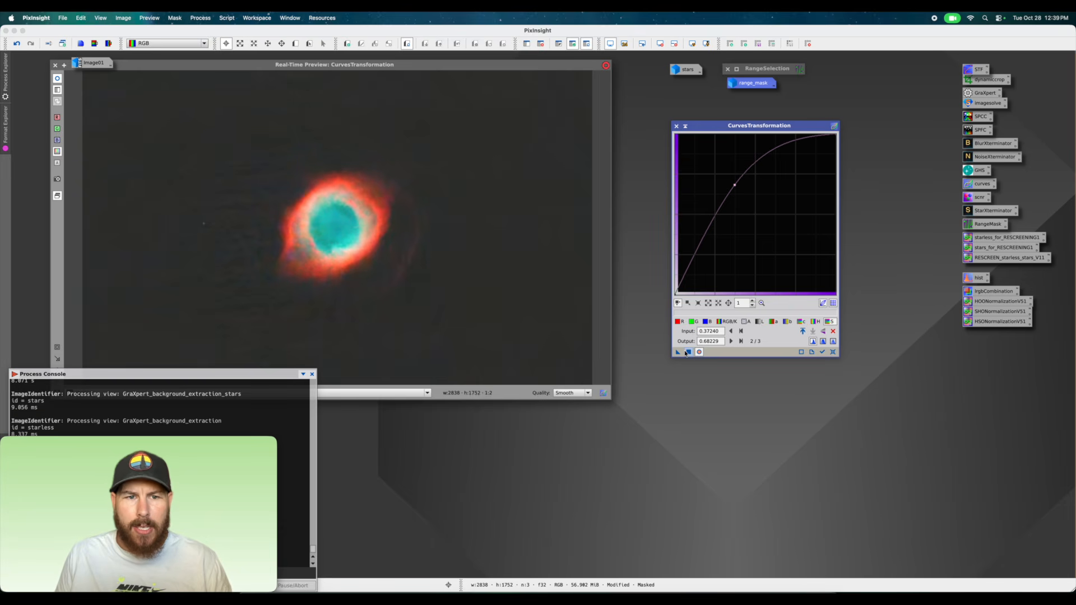
{"action": "left_click", "coordinate": [833, 352]}
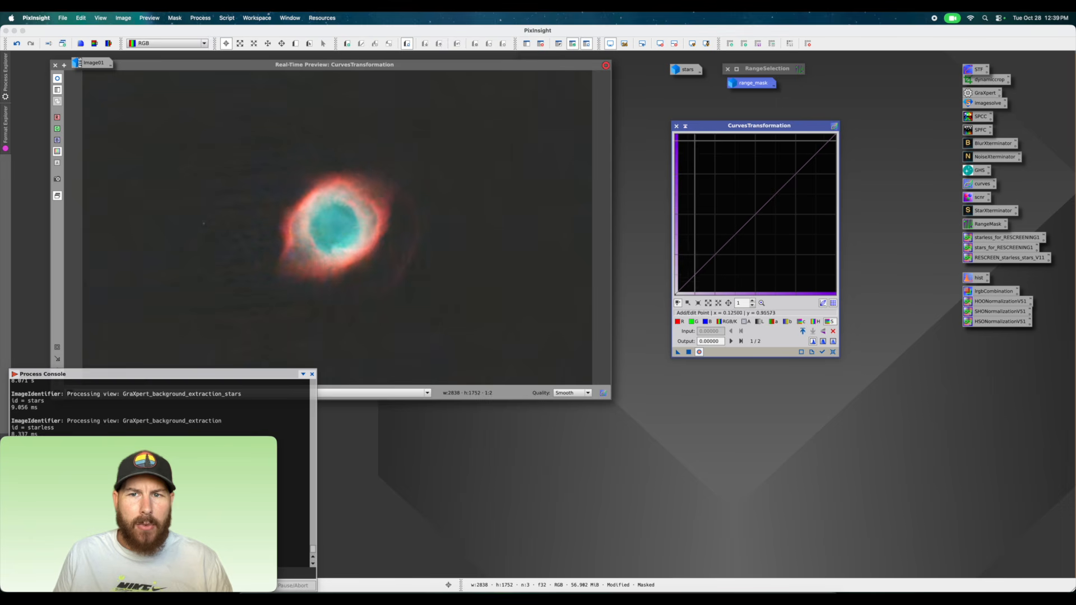
Close the CurvesTransformation real-time preview and spread the CurvesTransformation and starless windows across the workspace.
{"action": "left_click", "coordinate": [56, 65]}
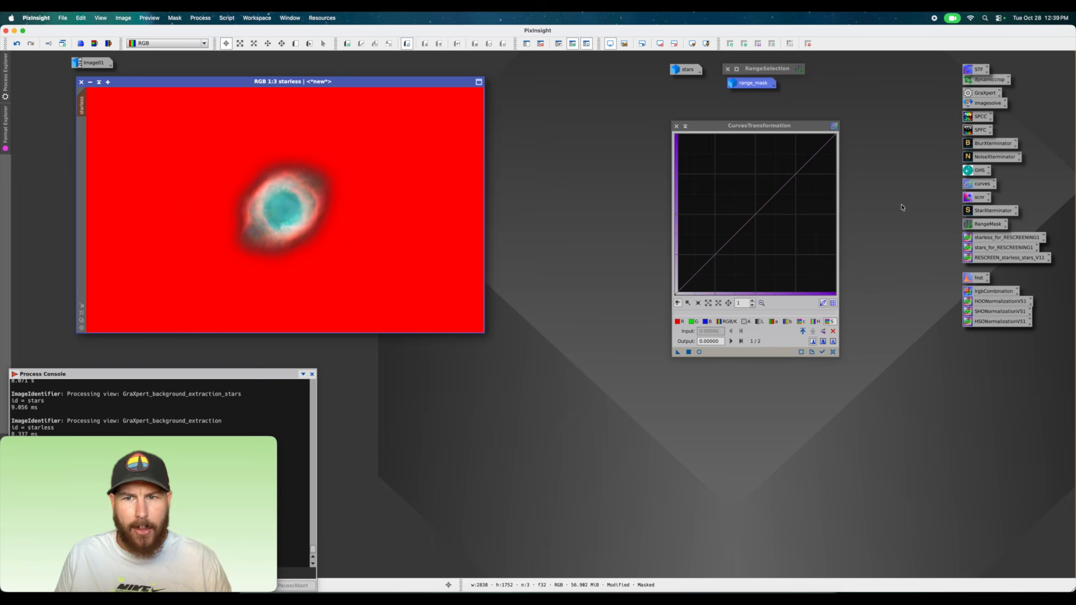
{"action": "left_click_drag", "start_coordinate": [762, 128], "coordinate": [815, 121]}
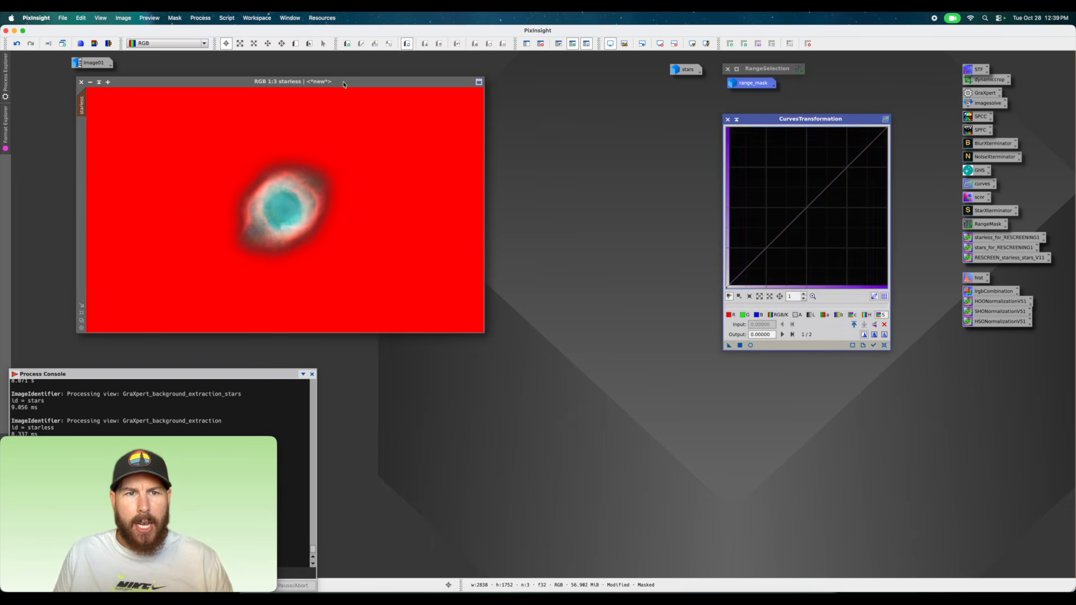
{"action": "left_click_drag", "start_coordinate": [344, 84], "coordinate": [361, 85]}
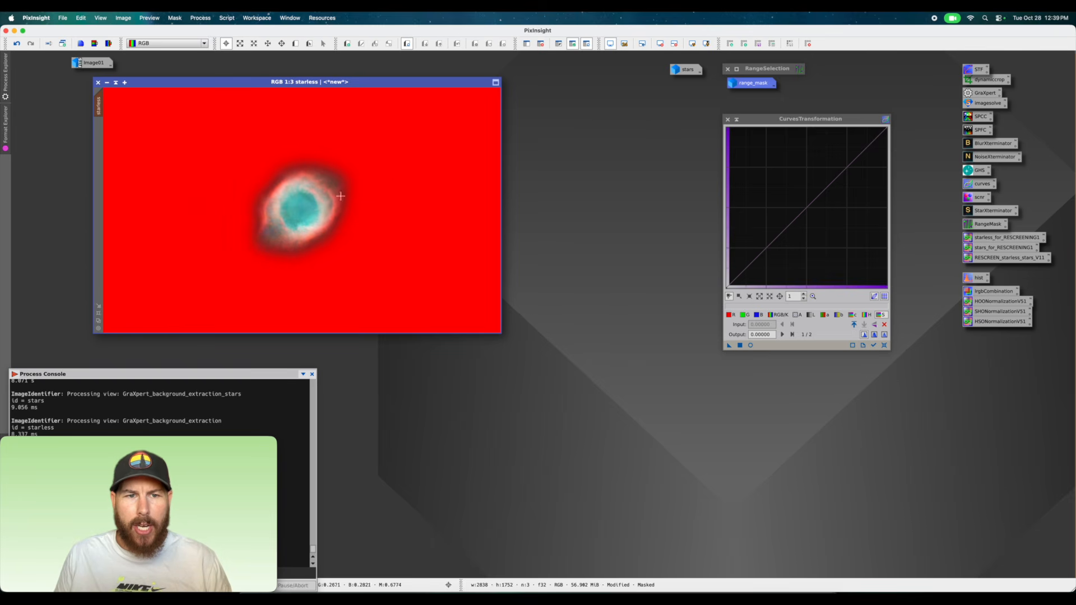
Invert the range mask on the starless image and open a CurvesTransformation real-time preview of the background.
{"action": "right_click", "coordinate": [401, 167]}
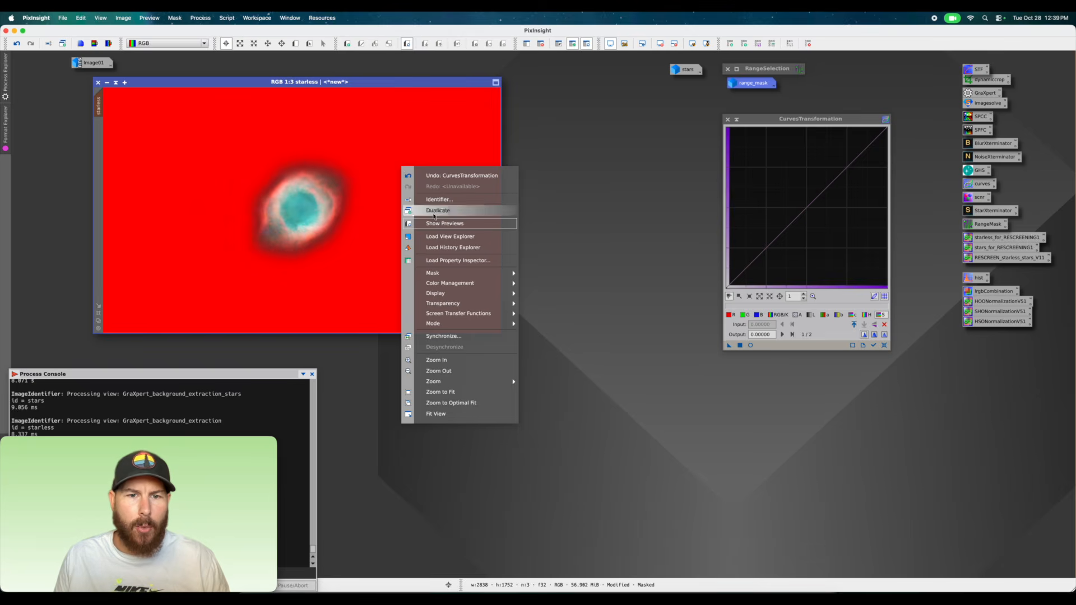
{"action": "mouse_move", "coordinate": [468, 274]}
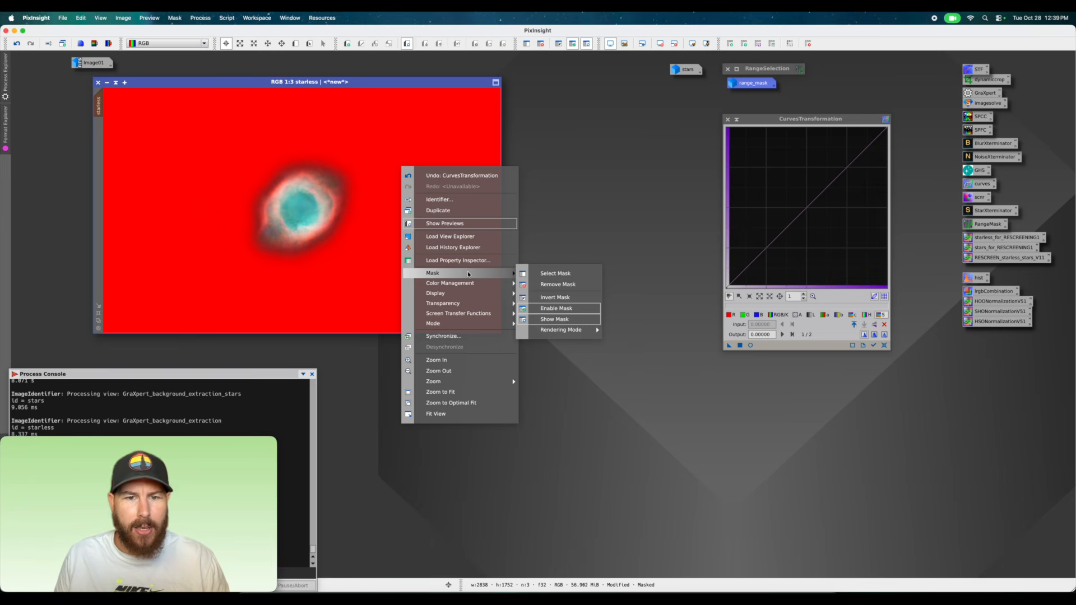
{"action": "left_click", "coordinate": [555, 297]}
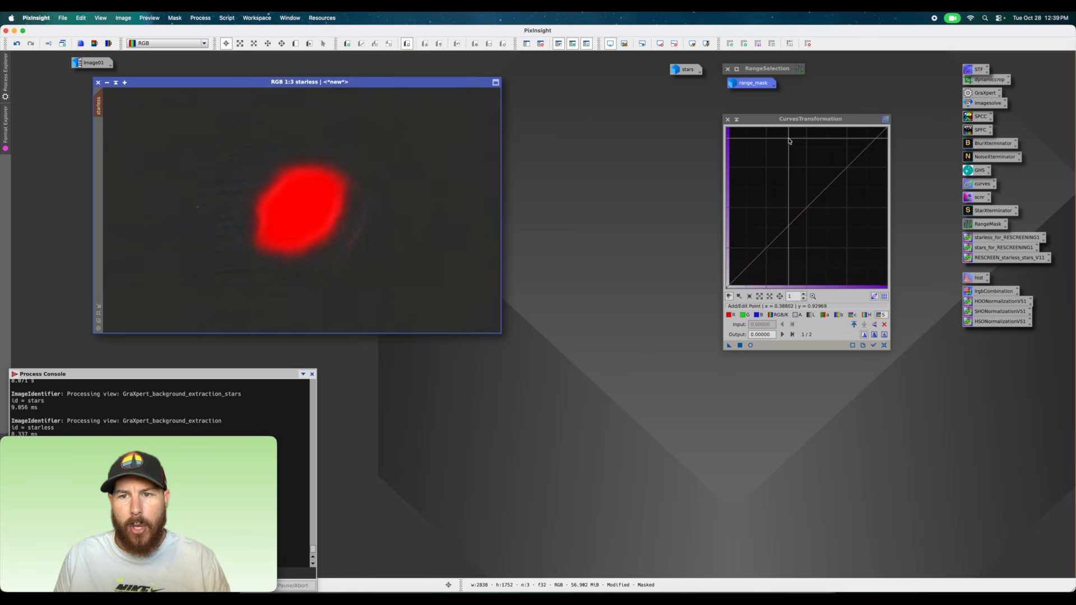
{"action": "left_click", "coordinate": [755, 346]}
{"action": "left_click", "coordinate": [750, 346]}
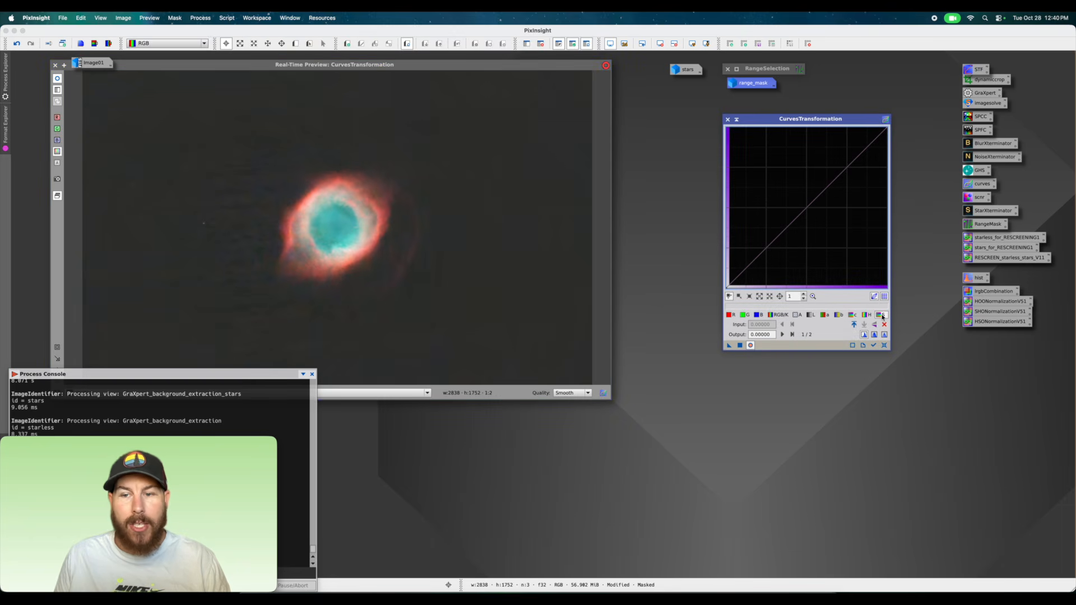
Darken the starless background with RGB/K curve points at 0.39583/0.23438 and 0.79948/0.73177, apply it, and reset the curves.
{"action": "left_click", "coordinate": [780, 316]}
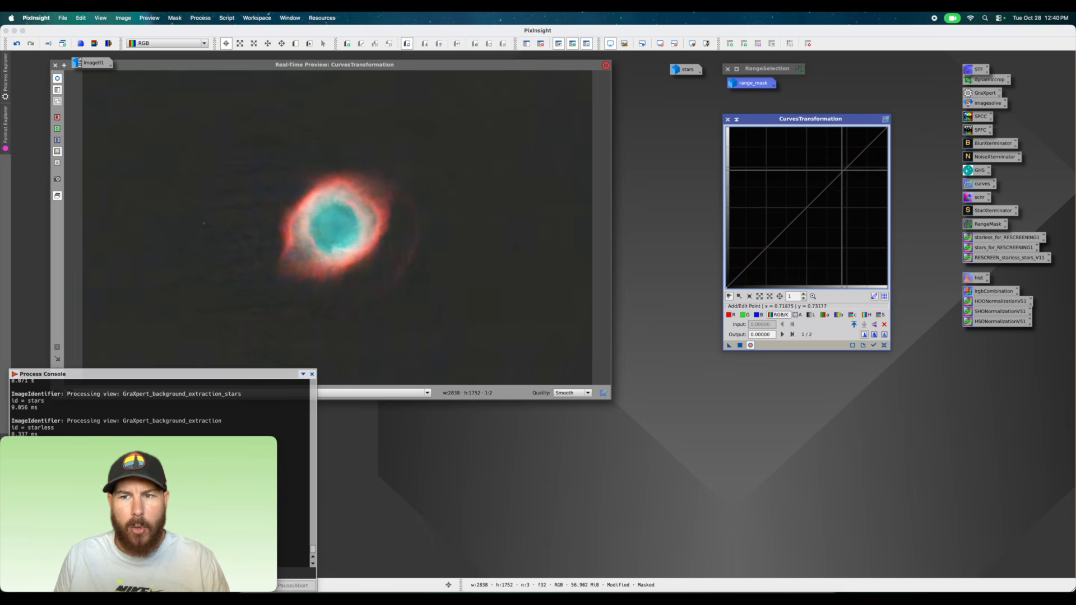
{"action": "left_click", "coordinate": [845, 168]}
{"action": "left_click", "coordinate": [773, 242]}
{"action": "left_click_drag", "start_coordinate": [773, 242], "coordinate": [787, 244]}
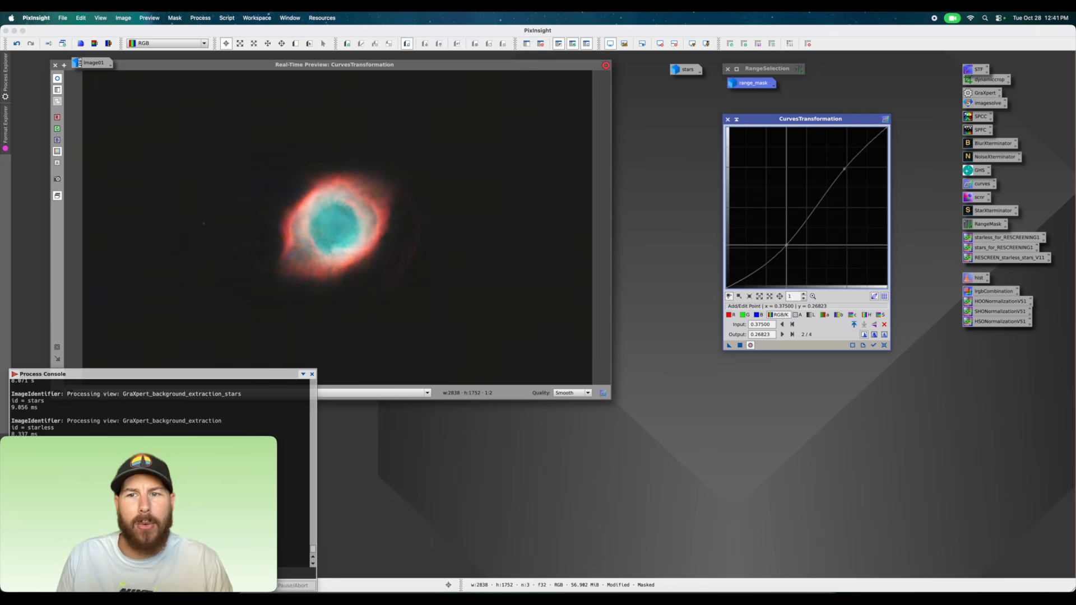
{"action": "mouse_move", "coordinate": [786, 245]}
{"action": "left_mouse_down"}
{"action": "mouse_move", "coordinate": [798, 259]}
{"action": "mouse_move", "coordinate": [790, 250]}
{"action": "left_mouse_up"}
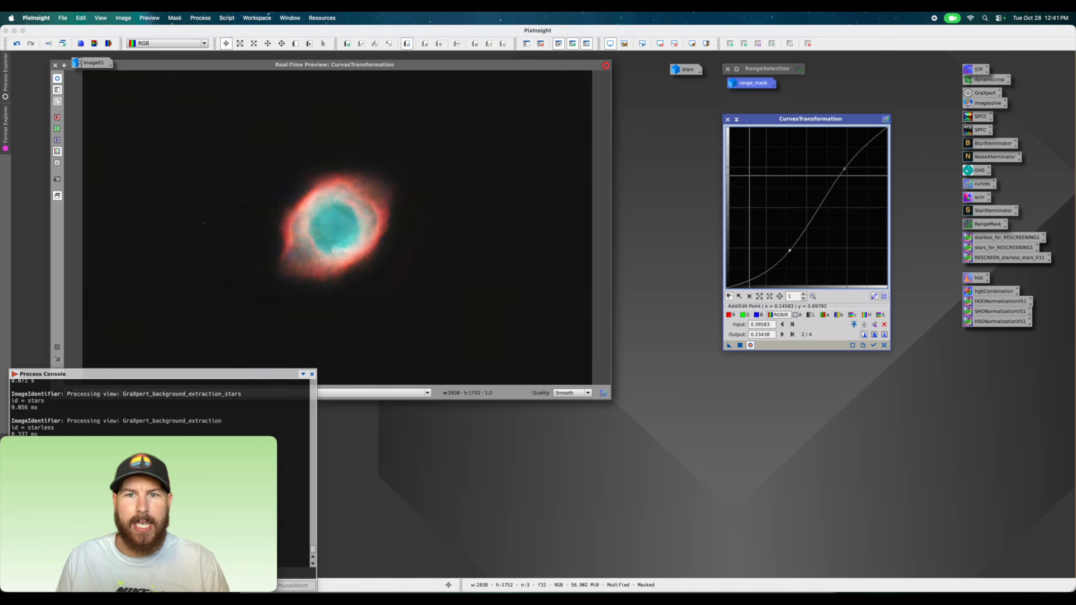
{"action": "mouse_move", "coordinate": [844, 169]}
{"action": "left_mouse_down"}
{"action": "mouse_move", "coordinate": [837, 149]}
{"action": "mouse_move", "coordinate": [854, 170]}
{"action": "left_mouse_up"}
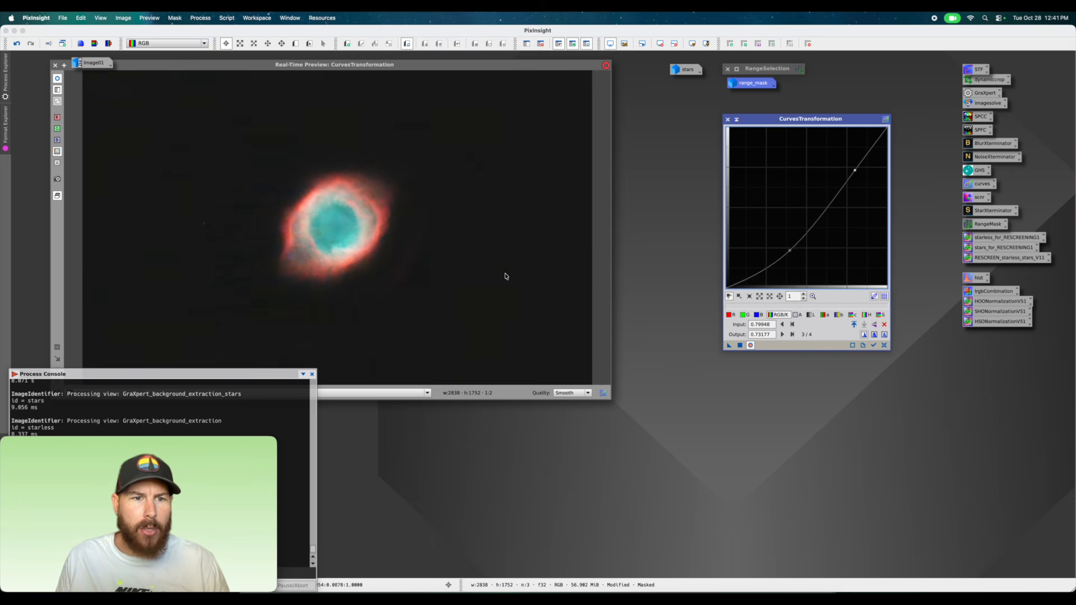
{"action": "left_click", "coordinate": [740, 346]}
{"action": "left_click", "coordinate": [885, 345]}
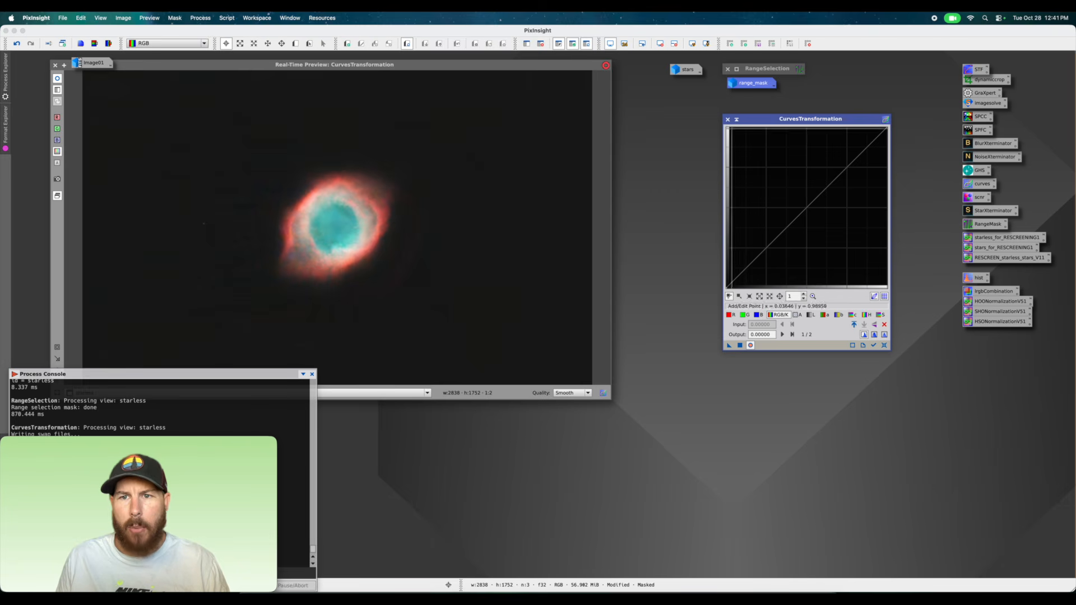
Close CurvesTransformation and its real-time preview, and remove the mask from the starless image.
{"action": "left_click", "coordinate": [728, 119]}
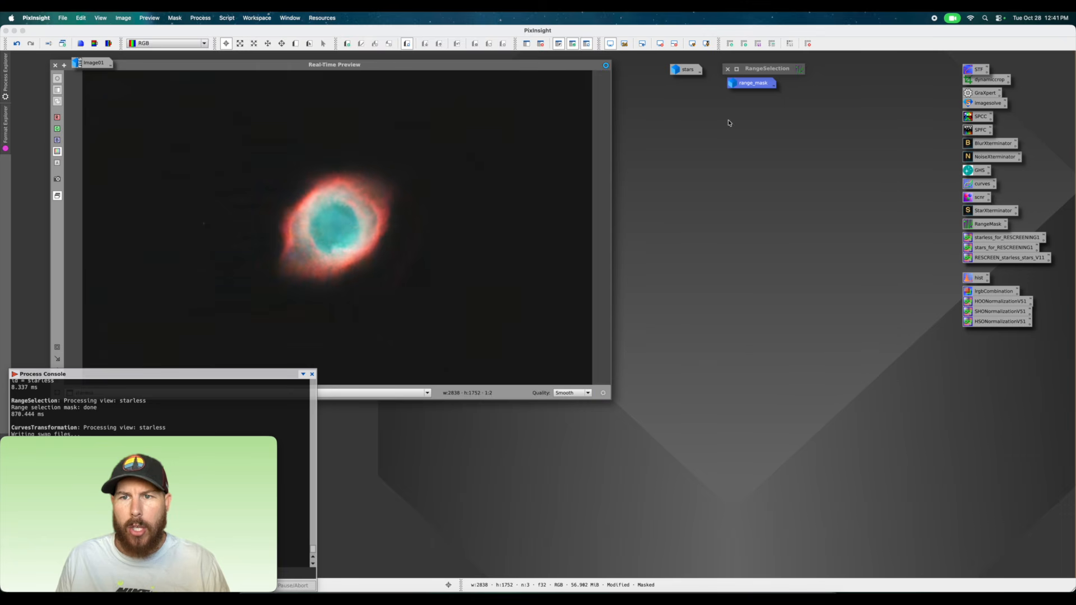
{"action": "left_click", "coordinate": [55, 65]}
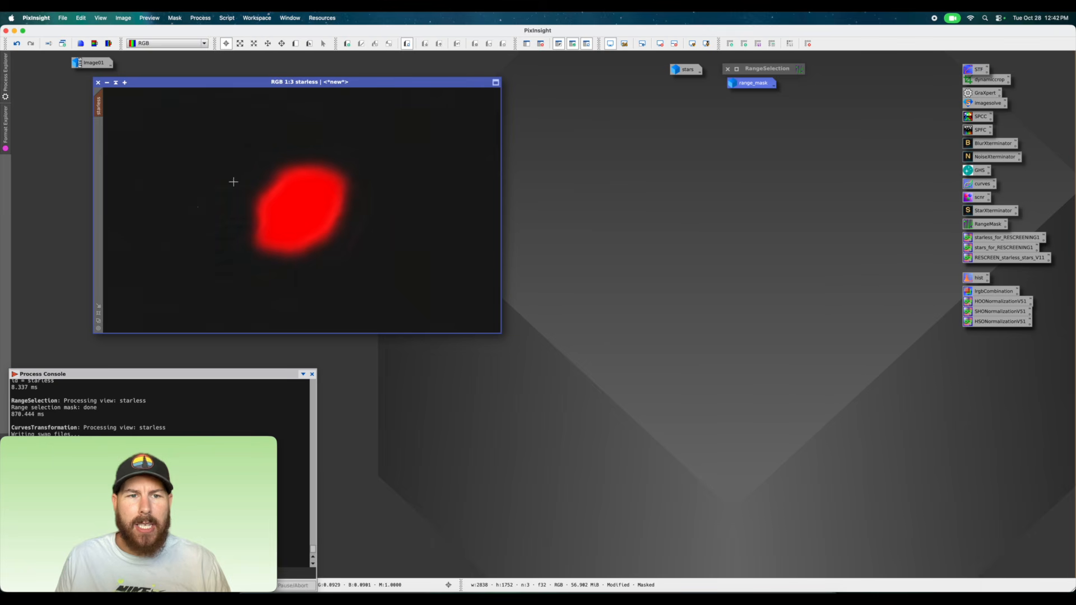
{"action": "right_click", "coordinate": [429, 206]}
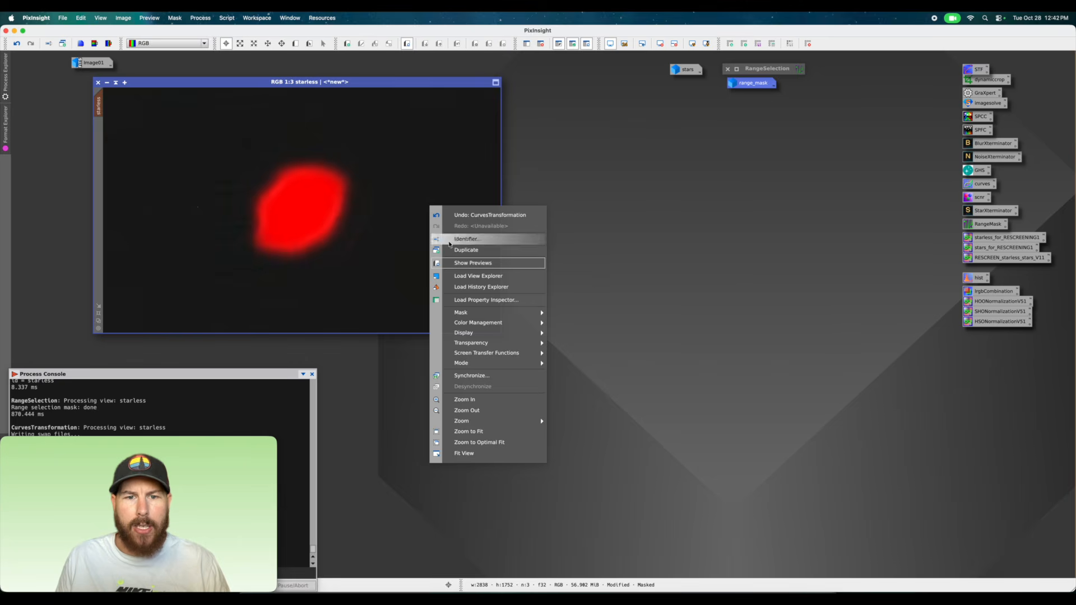
{"action": "mouse_move", "coordinate": [495, 314]}
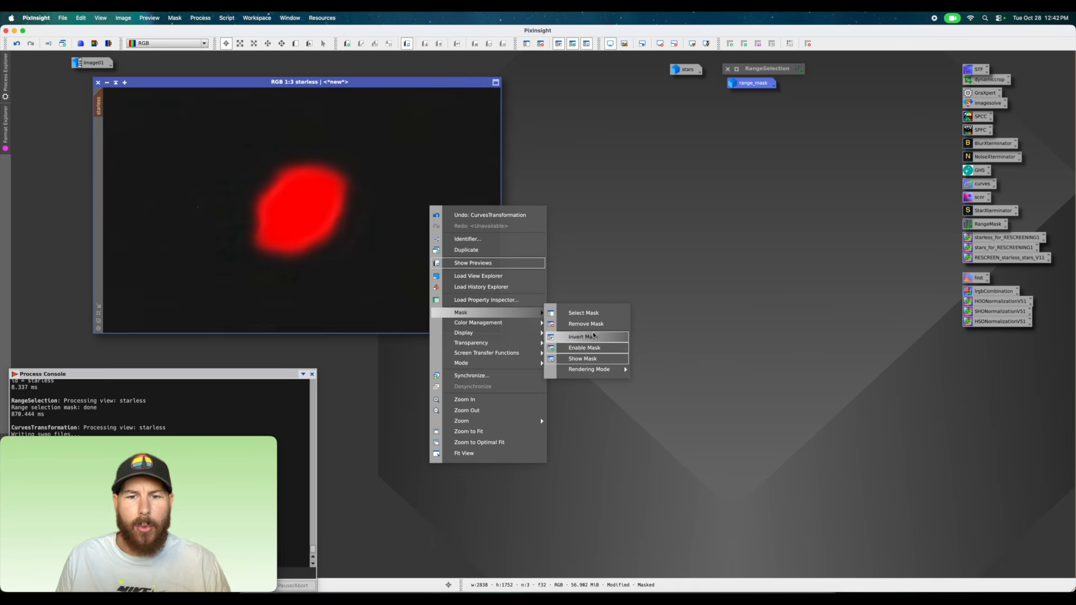
{"action": "left_click", "coordinate": [586, 324]}
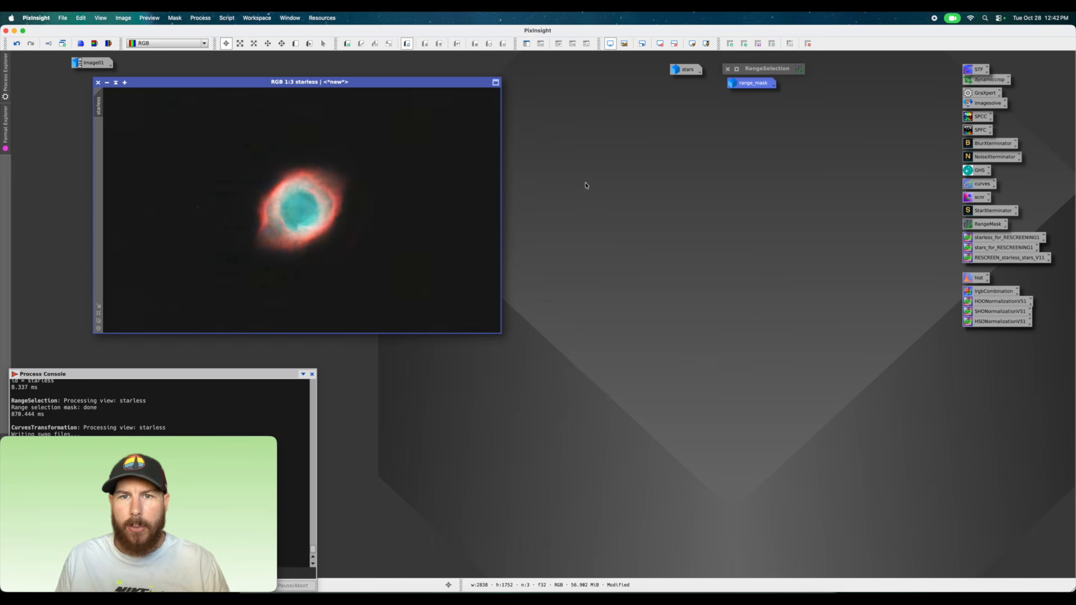
Restore the stars image from its icon and open CurvesTransformation beside it.
{"action": "mouse_move", "coordinate": [680, 75]}
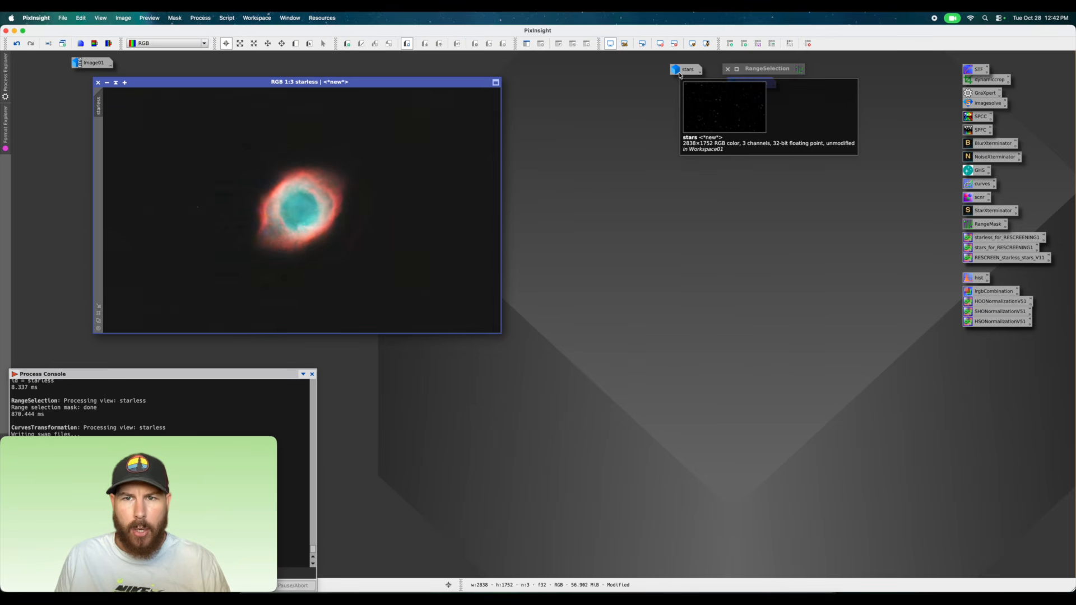
{"action": "double_click", "coordinate": [679, 71]}
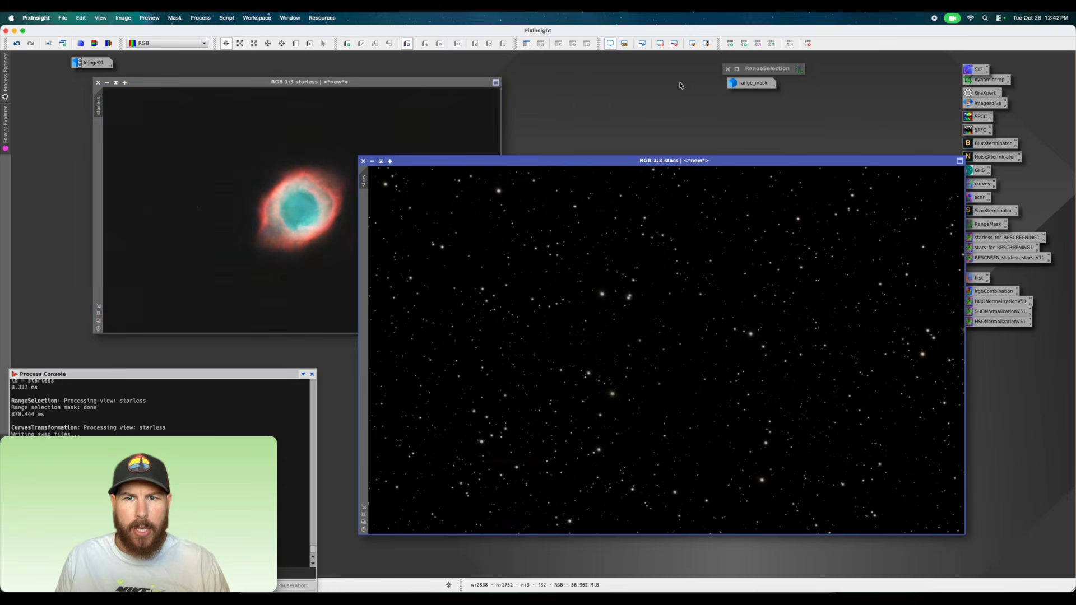
{"action": "left_click_drag", "start_coordinate": [708, 166], "coordinate": [542, 132]}
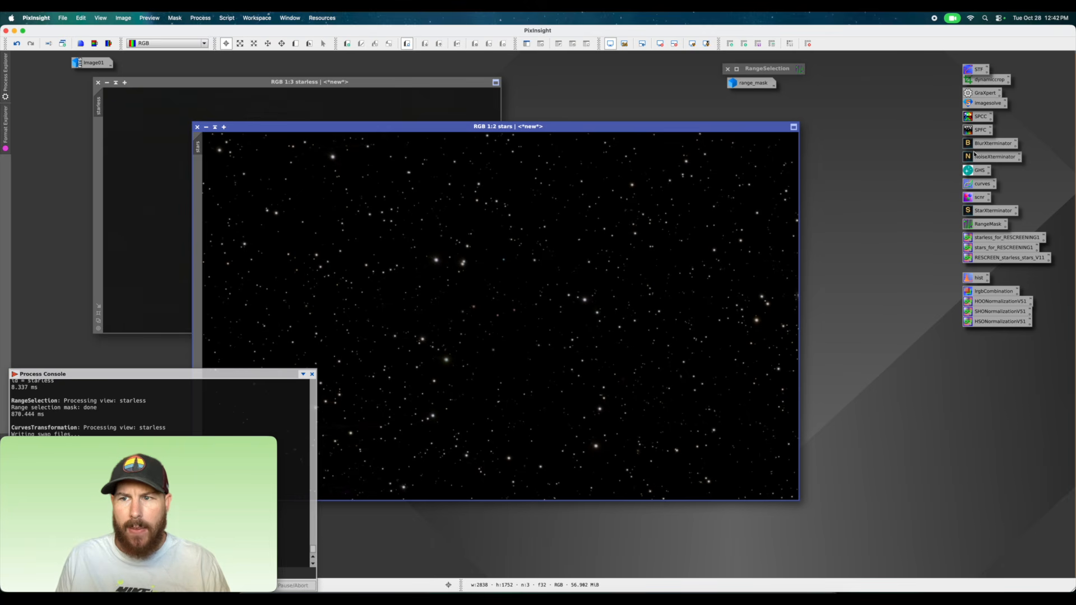
{"action": "left_click", "coordinate": [212, 16]}
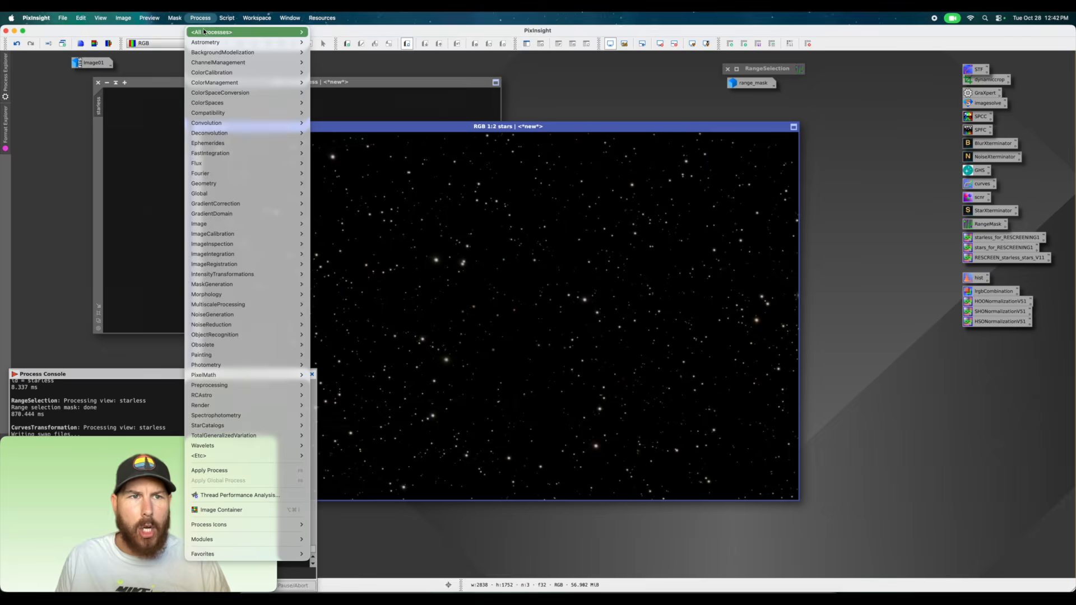
{"action": "mouse_move", "coordinate": [247, 32]}
{"action": "left_click", "coordinate": [358, 334]}
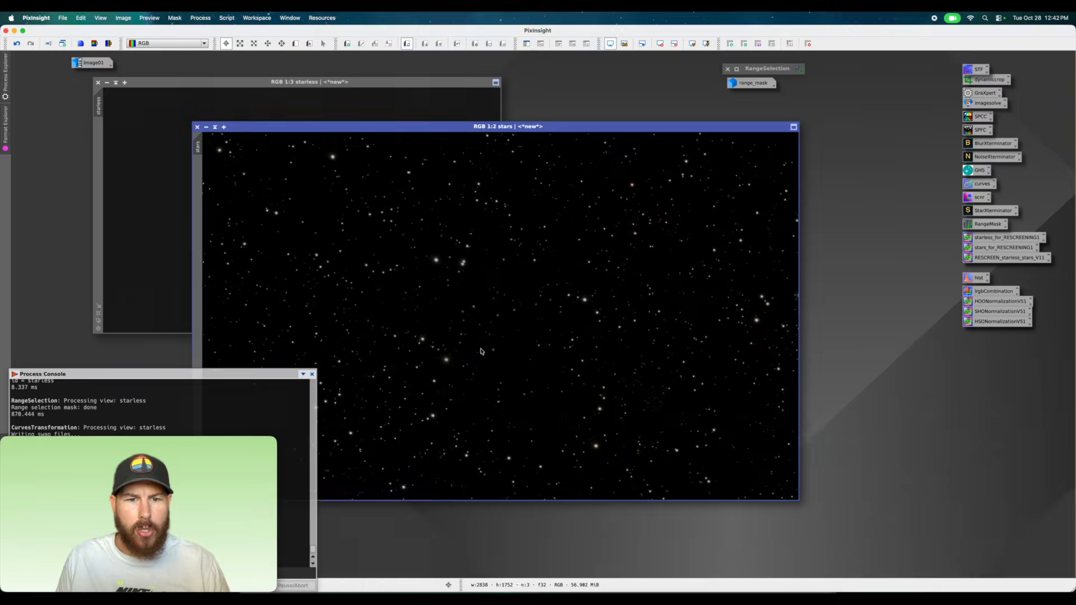
{"action": "left_click_drag", "start_coordinate": [785, 123], "coordinate": [848, 84]}
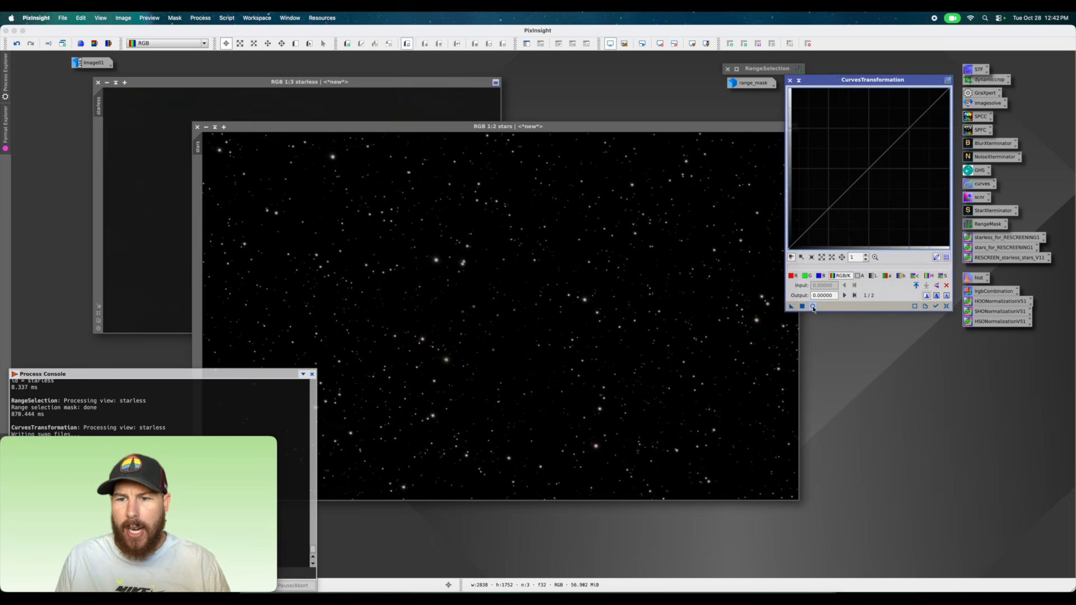
Boost the stars image with a saturation curve point at 0.41406/0.58594, apply it, then reset and close CurvesTransformation.
{"action": "left_click", "coordinate": [945, 276]}
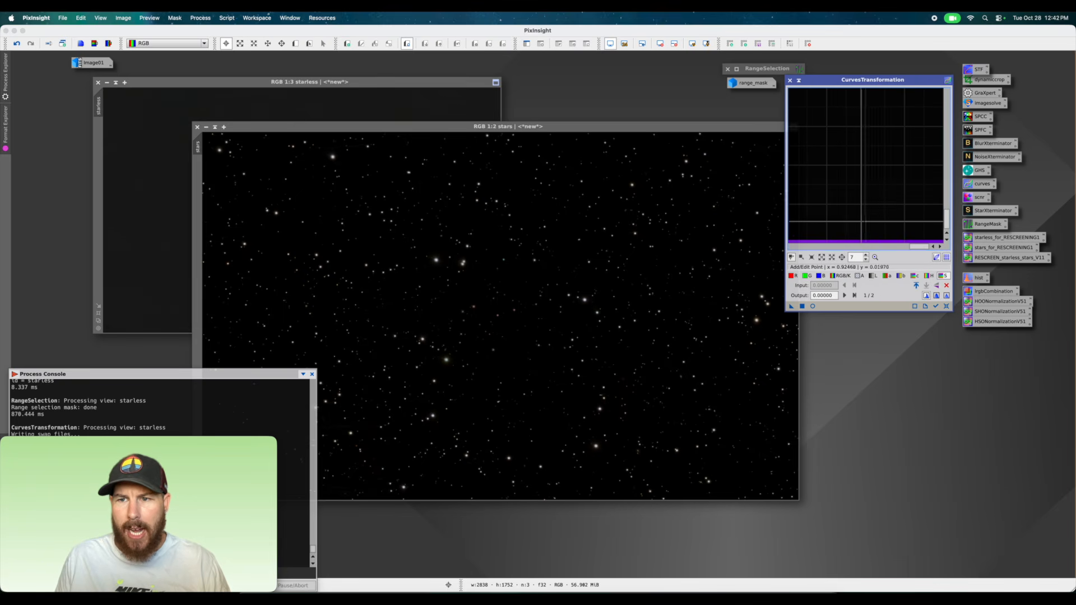
{"action": "left_click", "coordinate": [874, 258]}
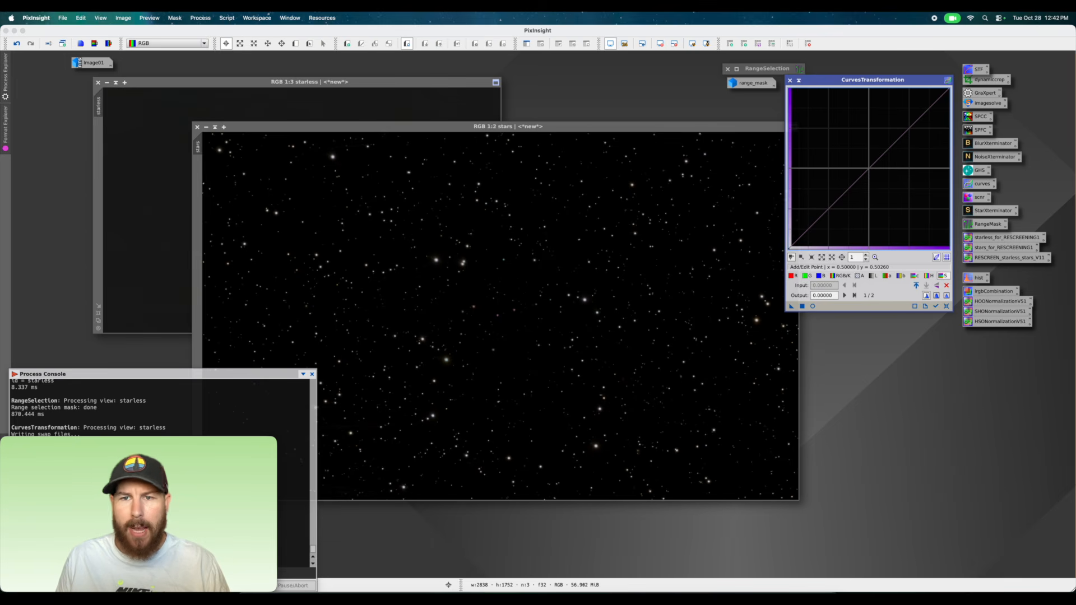
{"action": "left_click_drag", "start_coordinate": [868, 167], "coordinate": [855, 154]}
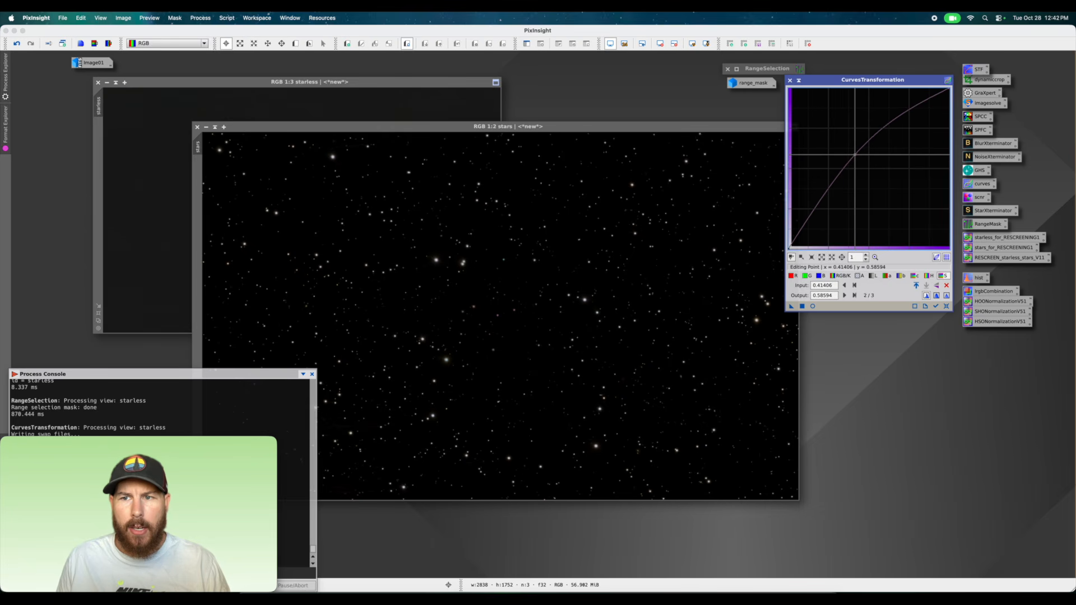
{"action": "left_click", "coordinate": [802, 306]}
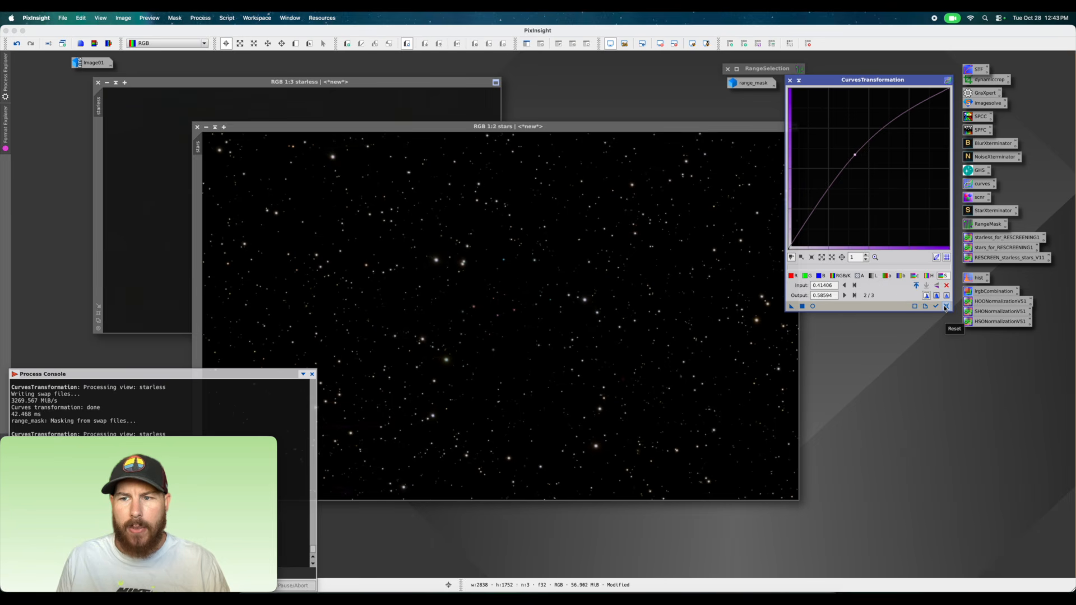
{"action": "left_click", "coordinate": [945, 307]}
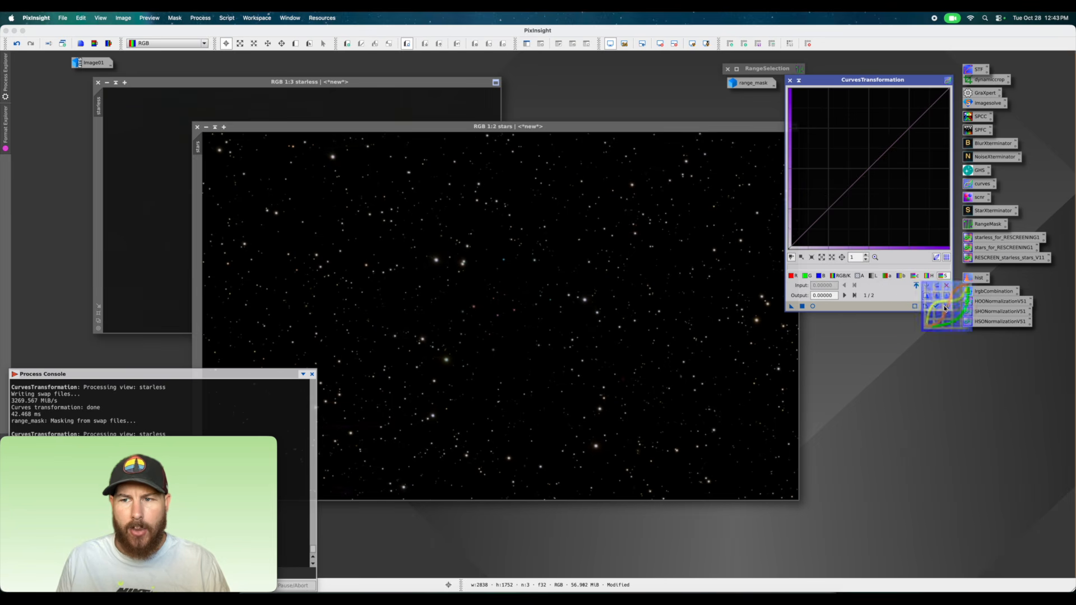
{"action": "left_click", "coordinate": [791, 81]}
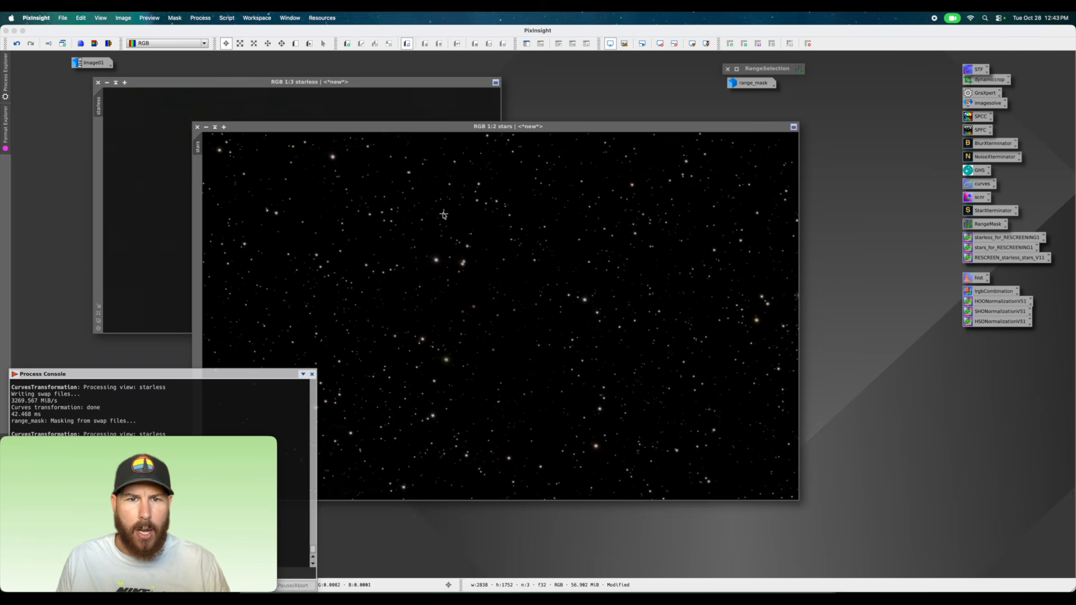
Examine the star colours up close, comparing the stars image before and after the saturation boost.
{"action": "scroll", "coordinate": [765, 303], "scroll_direction": "up", "scroll_amount": 2}
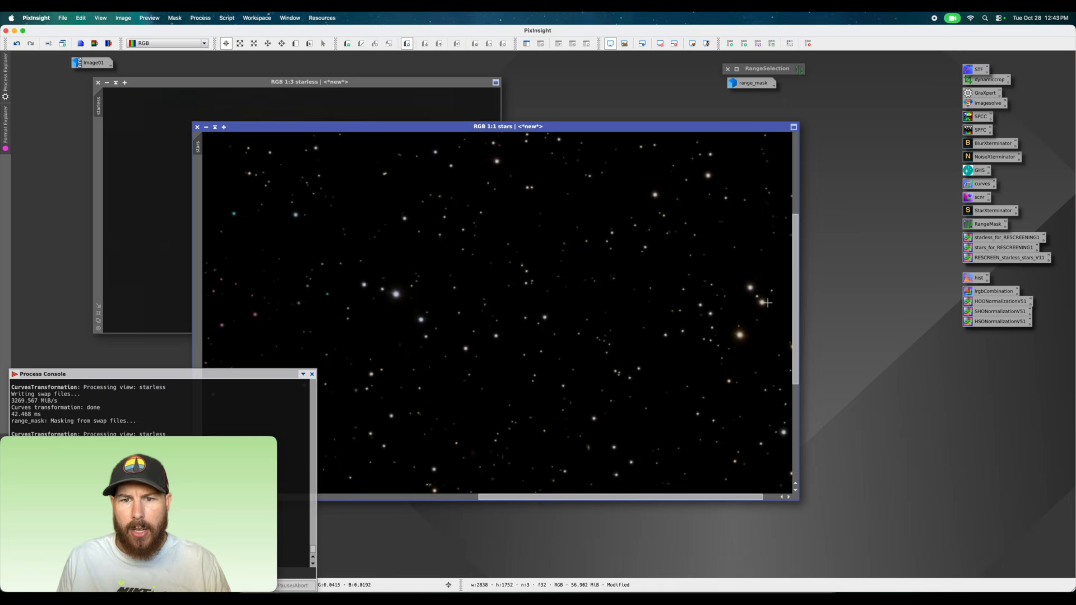
{"action": "scroll", "coordinate": [766, 302], "scroll_direction": "up", "scroll_amount": 1}
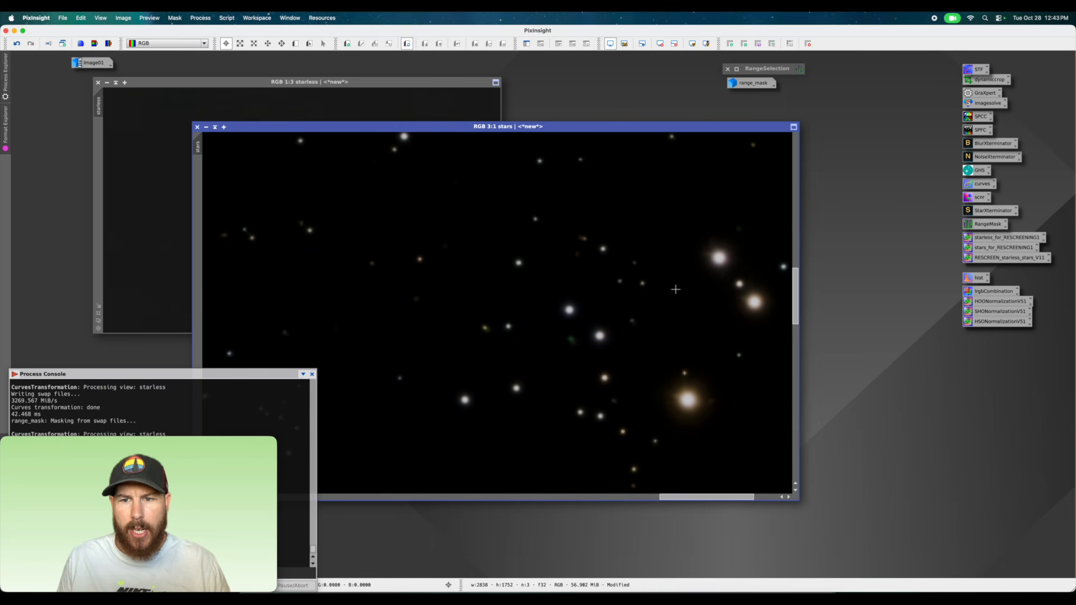
{"action": "left_click", "coordinate": [16, 44]}
{"action": "left_click", "coordinate": [31, 44]}
{"action": "left_click", "coordinate": [15, 44]}
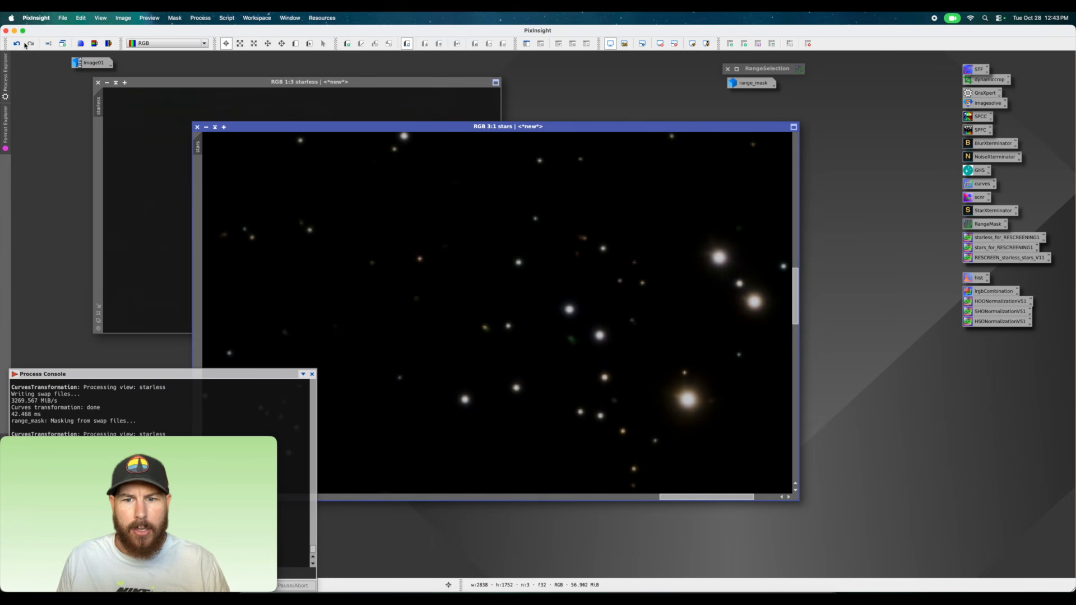
{"action": "left_click", "coordinate": [31, 44]}
{"action": "left_click", "coordinate": [16, 44]}
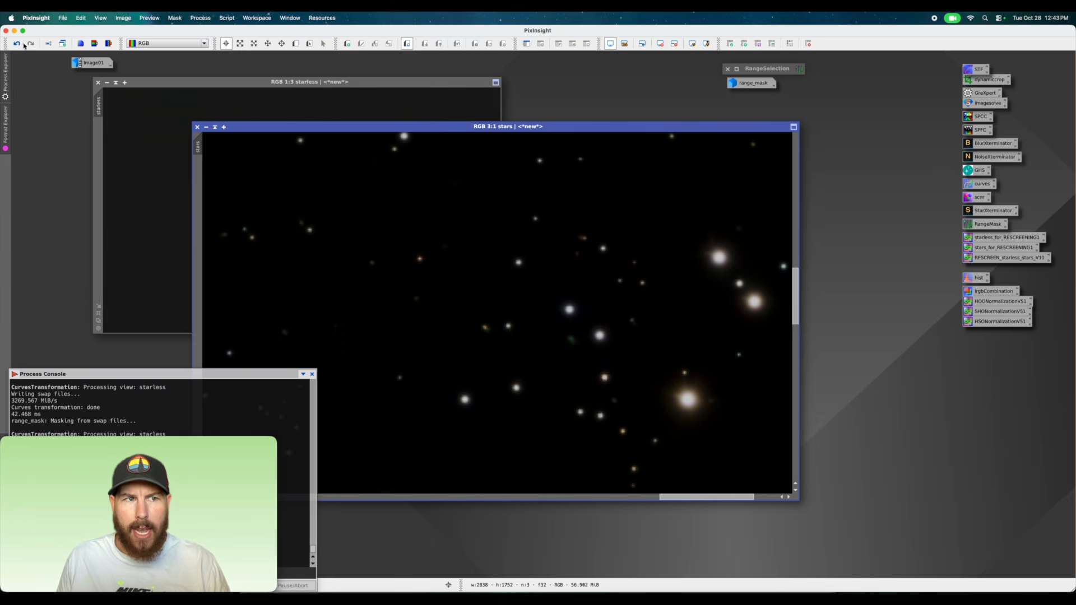
{"action": "left_click", "coordinate": [30, 44]}
{"action": "left_click", "coordinate": [17, 45]}
{"action": "left_click", "coordinate": [30, 44]}
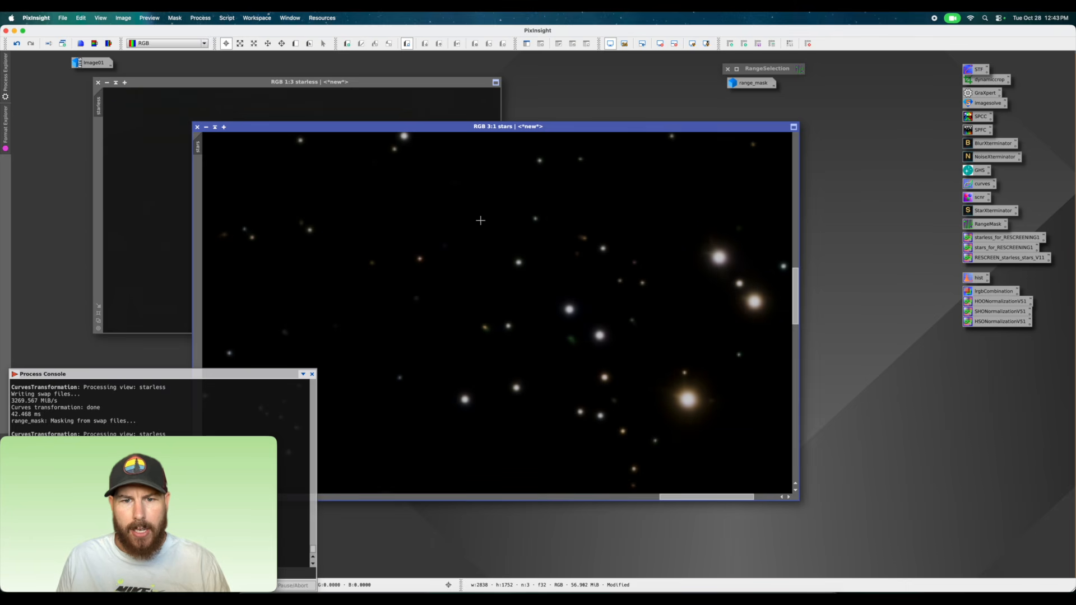
{"action": "scroll", "coordinate": [476, 222], "scroll_direction": "down", "scroll_amount": 3}
{"action": "scroll", "coordinate": [480, 220], "scroll_direction": "down", "scroll_amount": 1}
{"action": "scroll", "coordinate": [480, 220], "scroll_direction": "up", "scroll_amount": 1}
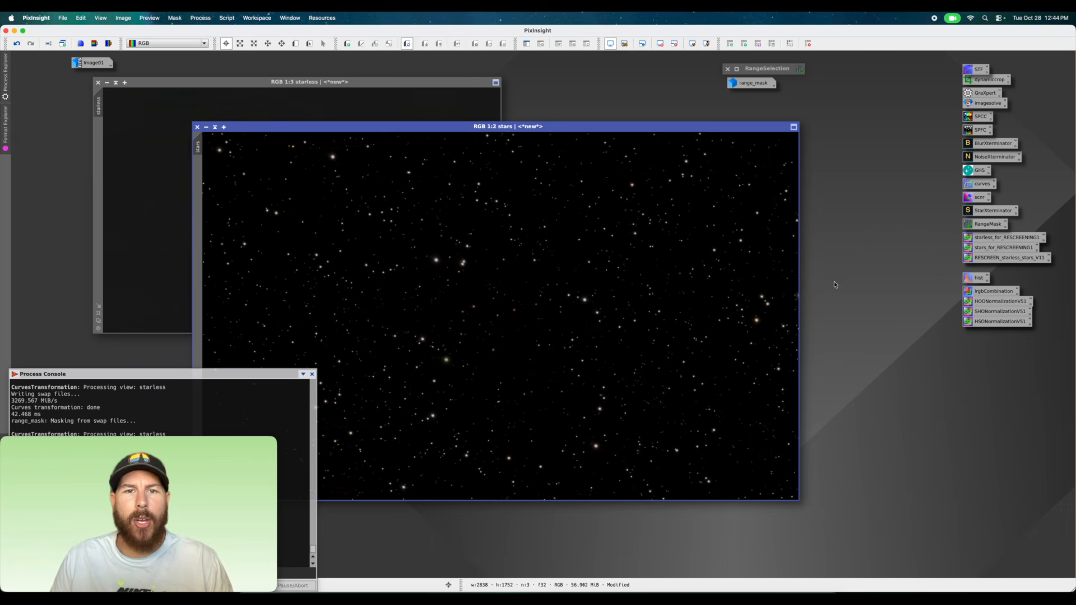
Uncover the starless image, create its rescreening copy with starless_for_RESCREENING1, and place the copy clear of the stars image.
{"action": "left_click_drag", "start_coordinate": [285, 128], "coordinate": [469, 129]}
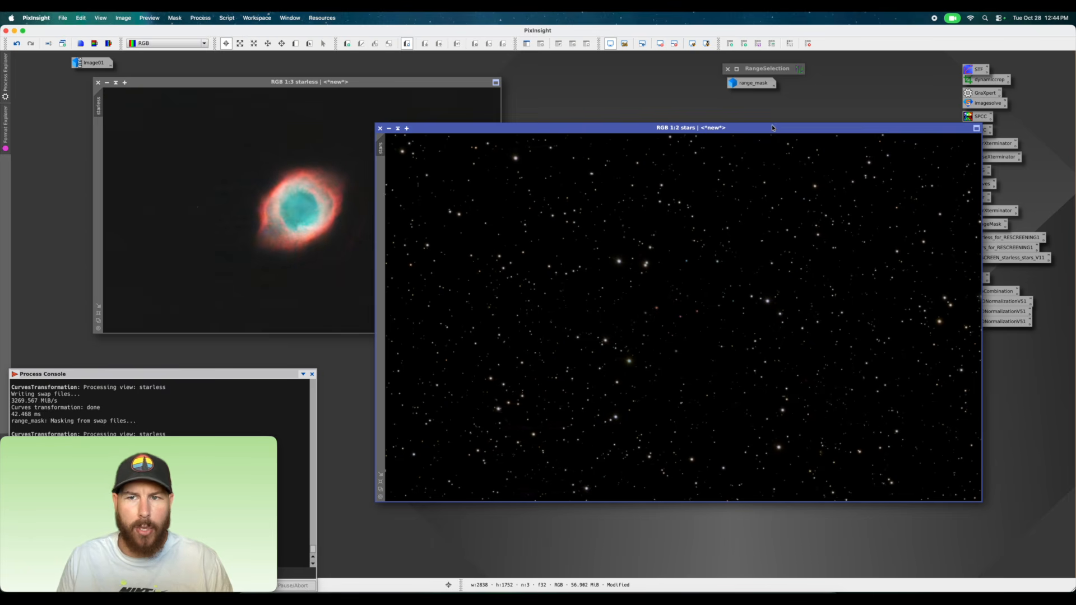
{"action": "left_click_drag", "start_coordinate": [772, 125], "coordinate": [727, 126]}
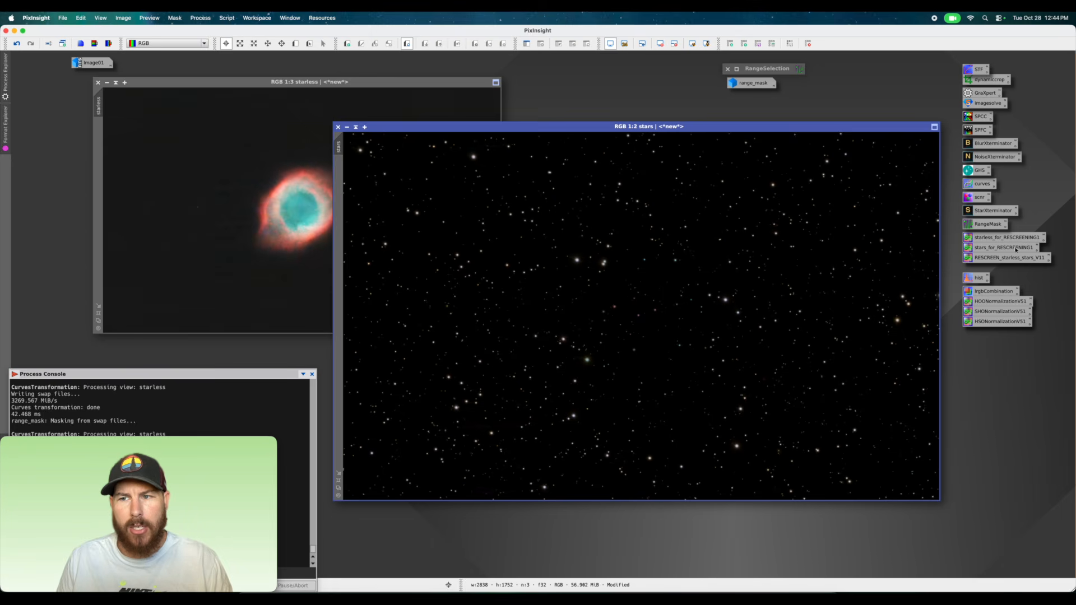
{"action": "left_click_drag", "start_coordinate": [988, 239], "coordinate": [220, 155]}
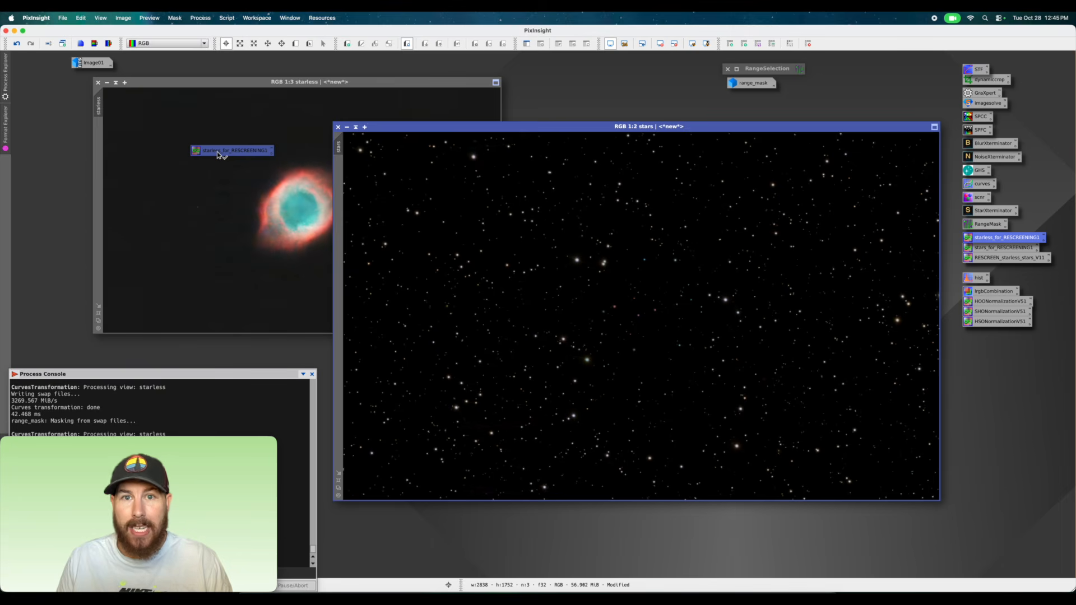
{"action": "left_click_drag", "start_coordinate": [219, 155], "coordinate": [220, 154]}
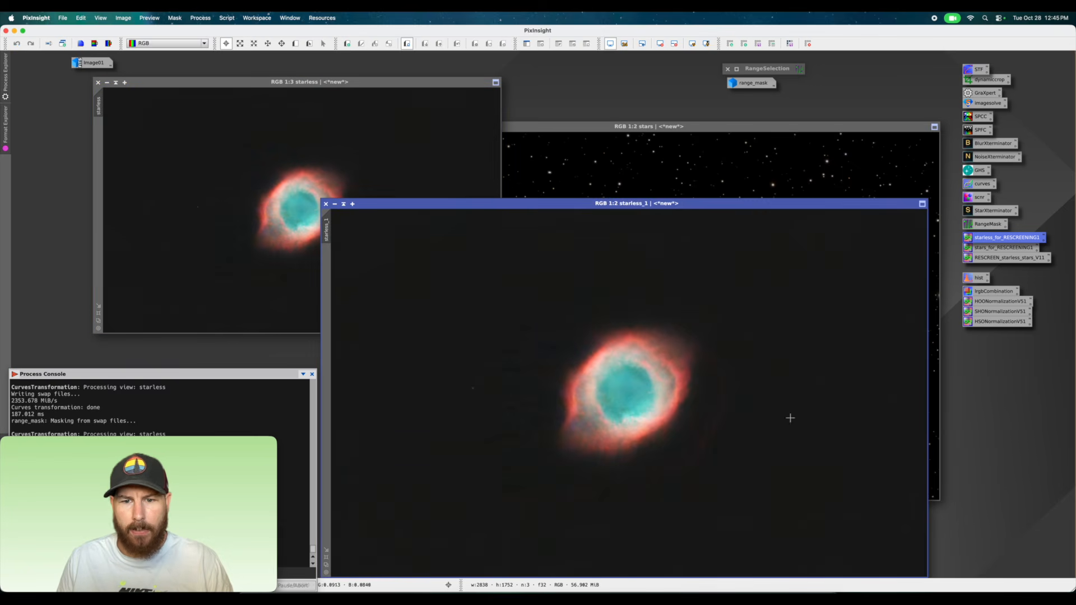
{"action": "left_click_drag", "start_coordinate": [653, 207], "coordinate": [345, 118]}
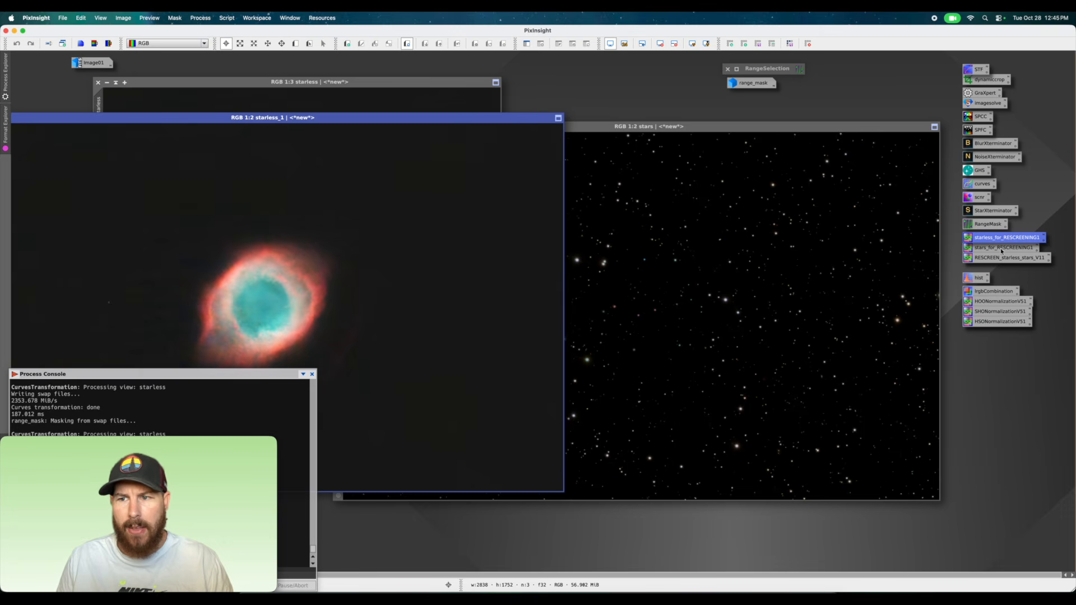
Create the stars copy with stars_for_RESCREENING1 and combine it with the starless copy using RESCREEN_starless_stars_V11.
{"action": "left_click_drag", "start_coordinate": [1003, 251], "coordinate": [673, 256]}
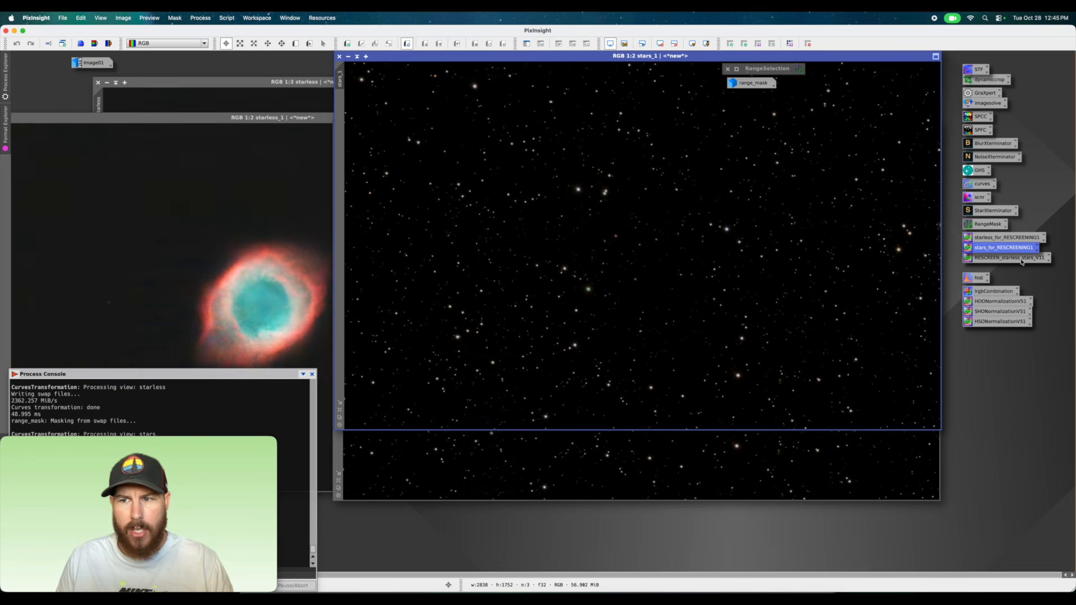
{"action": "left_click_drag", "start_coordinate": [1018, 261], "coordinate": [631, 218]}
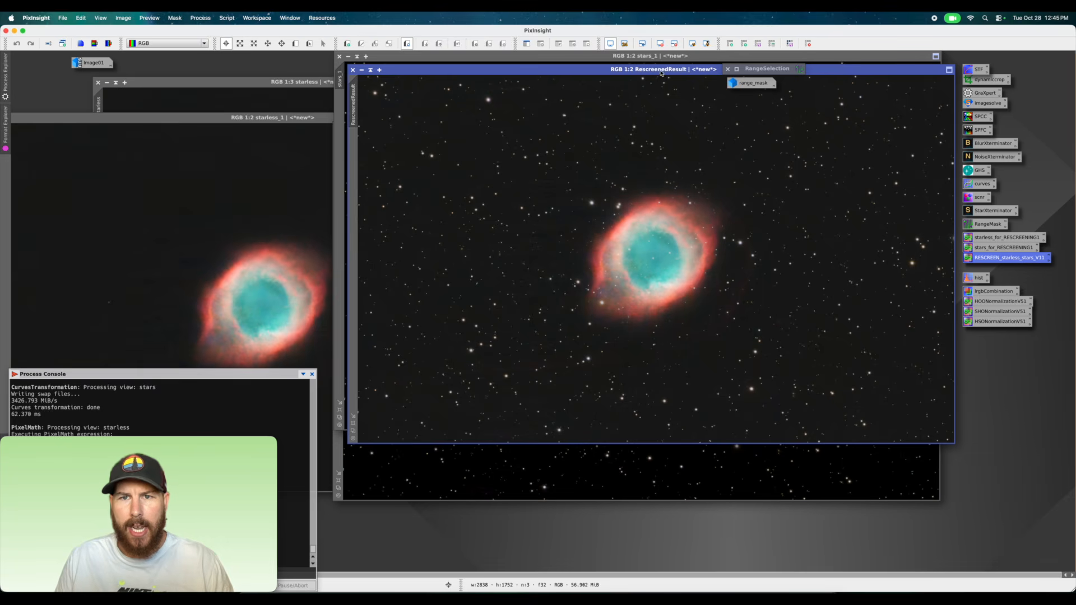
{"action": "scroll", "coordinate": [550, 168], "scroll_direction": "up", "scroll_amount": 1}
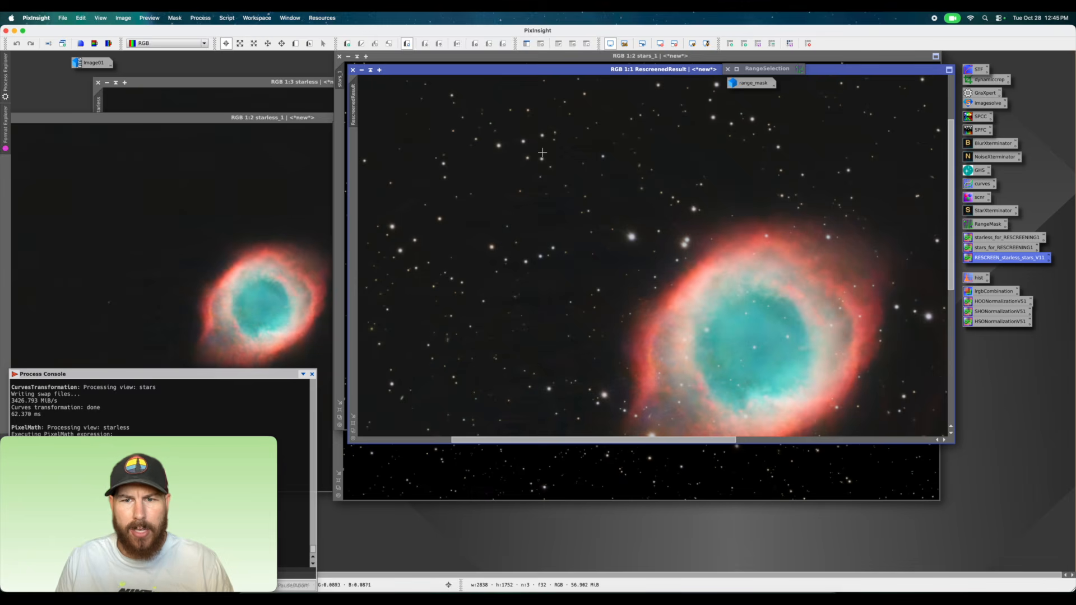
{"action": "scroll", "coordinate": [547, 150], "scroll_direction": "down", "scroll_amount": 1}
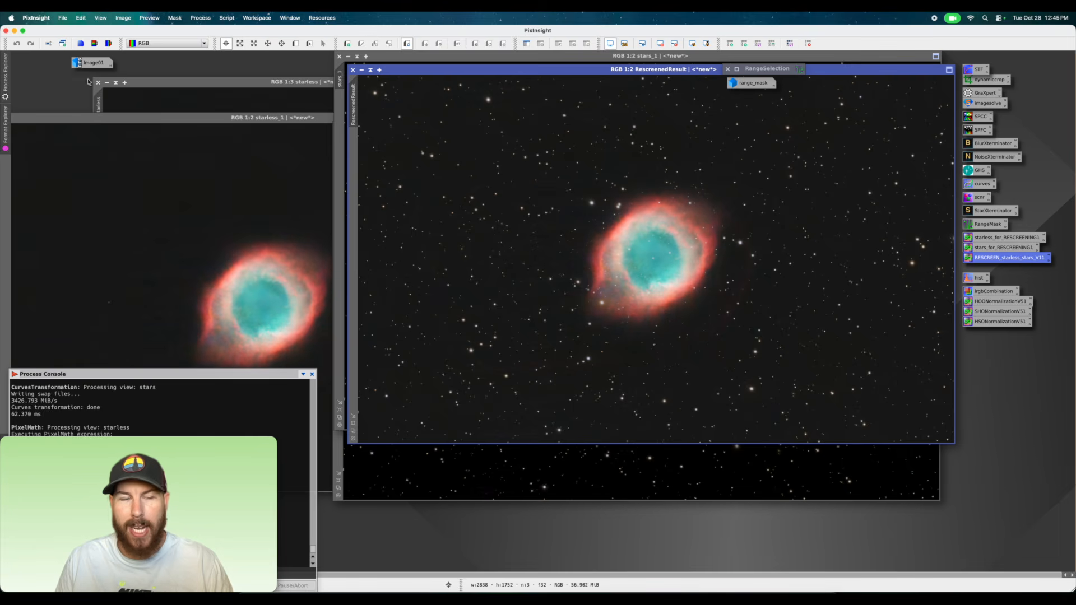
Compare the original image01 with the rescreened result, minimizing the original again and examining the result up close.
{"action": "double_click", "coordinate": [88, 62]}
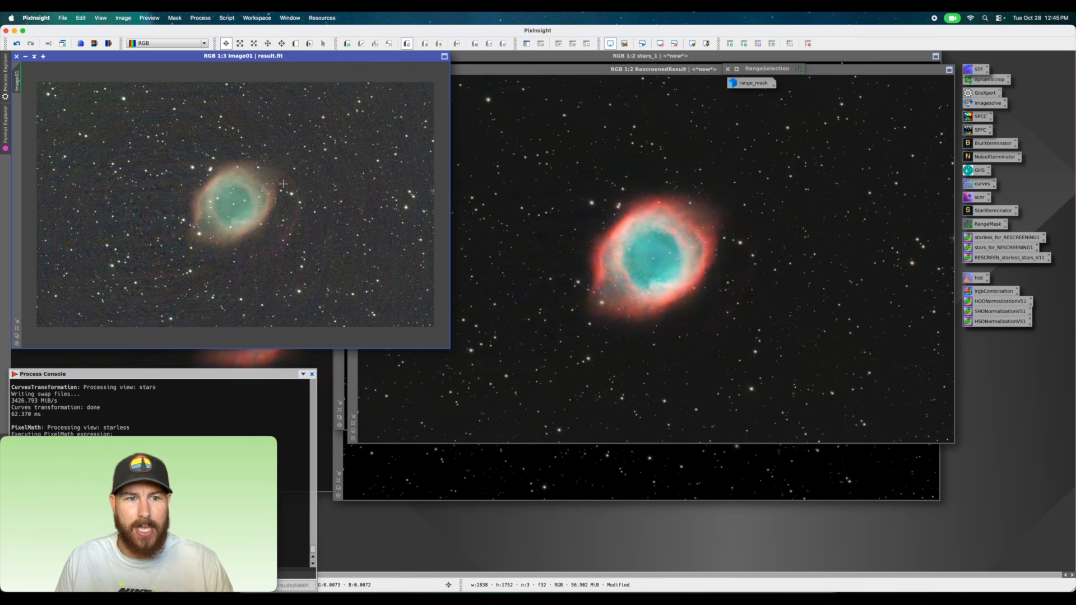
{"action": "left_click", "coordinate": [25, 56]}
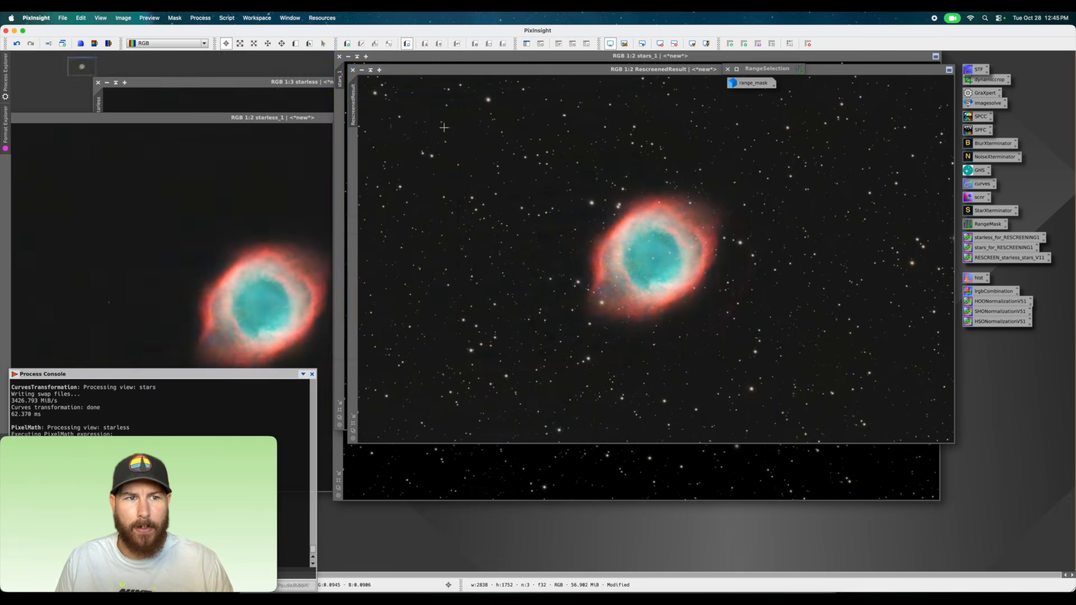
{"action": "left_click_drag", "start_coordinate": [679, 70], "coordinate": [587, 77]}
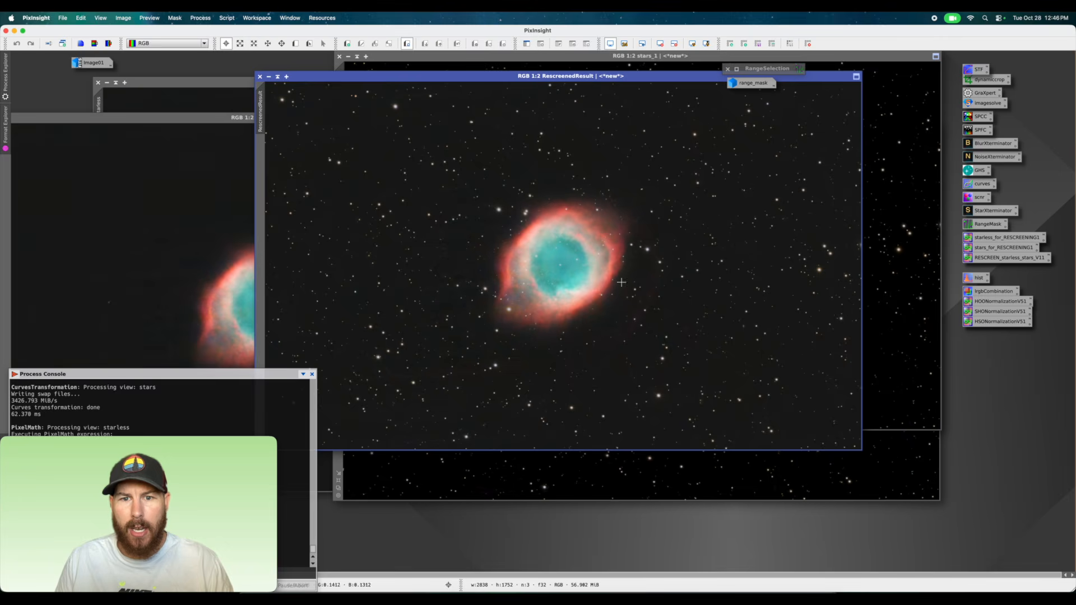
{"action": "scroll", "coordinate": [584, 286], "scroll_direction": "up", "scroll_amount": 1}
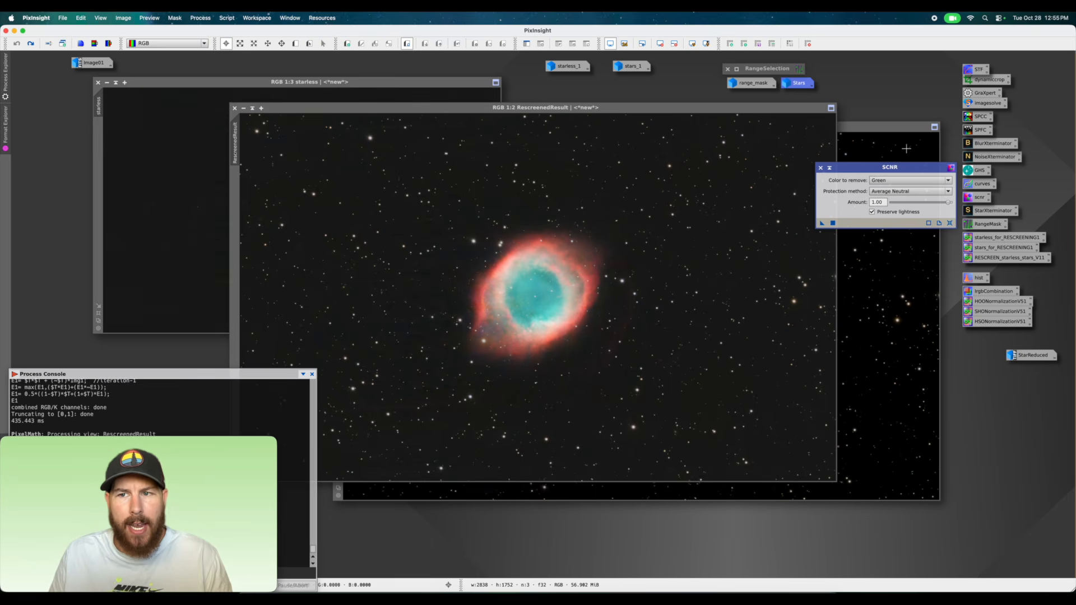
{"action": "left_click", "coordinate": [200, 17]}
{"action": "mouse_move", "coordinate": [203, 35]}
{"action": "scroll", "coordinate": [360, 190], "scroll_direction": "down", "scroll_amount": 2}
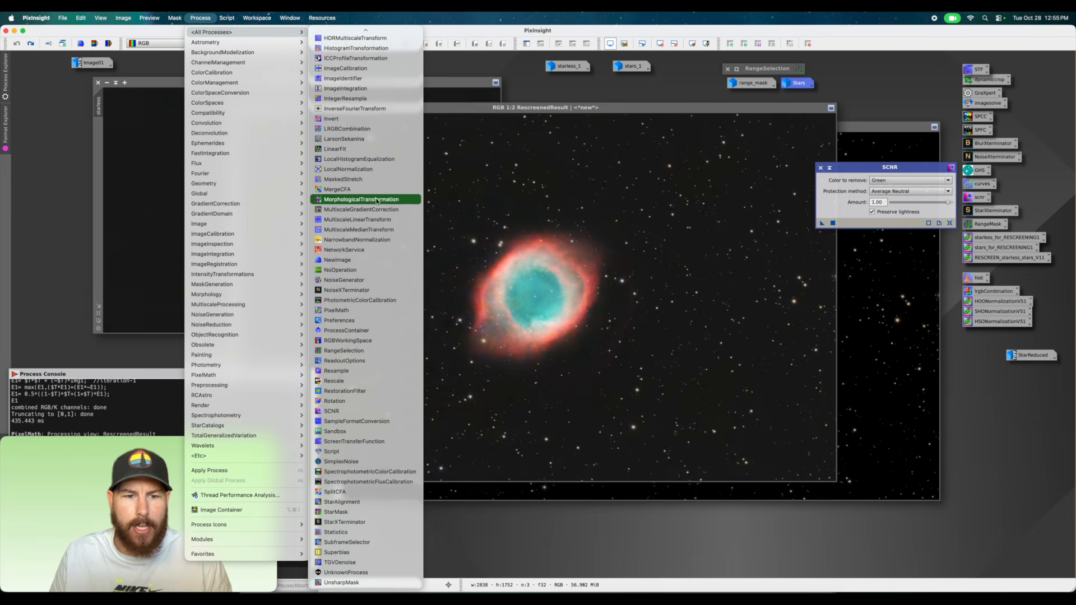
{"action": "left_click", "coordinate": [847, 171]}
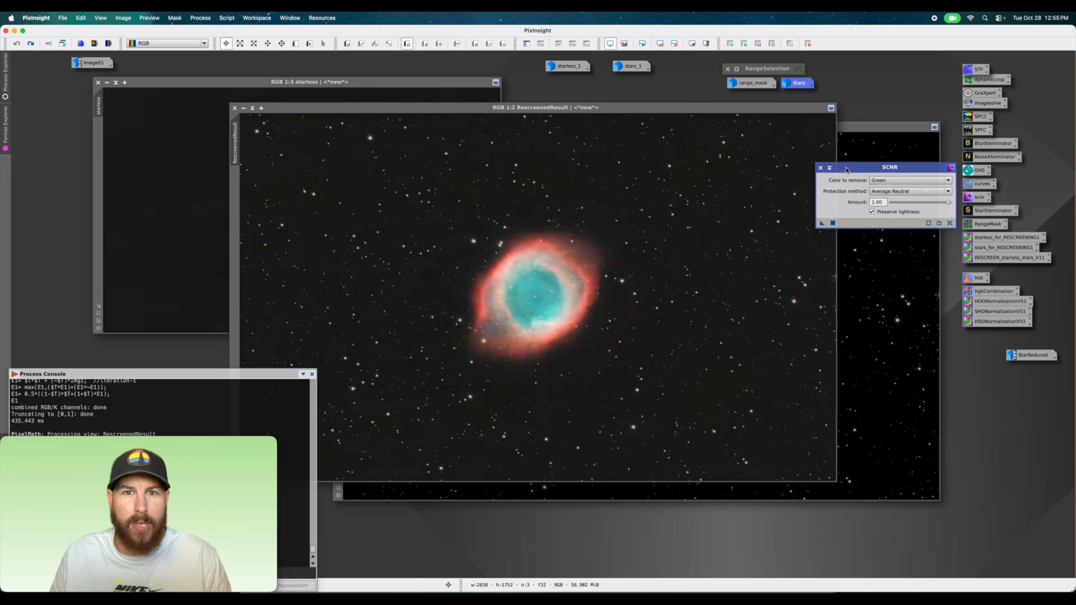
{"action": "left_click", "coordinate": [511, 207]}
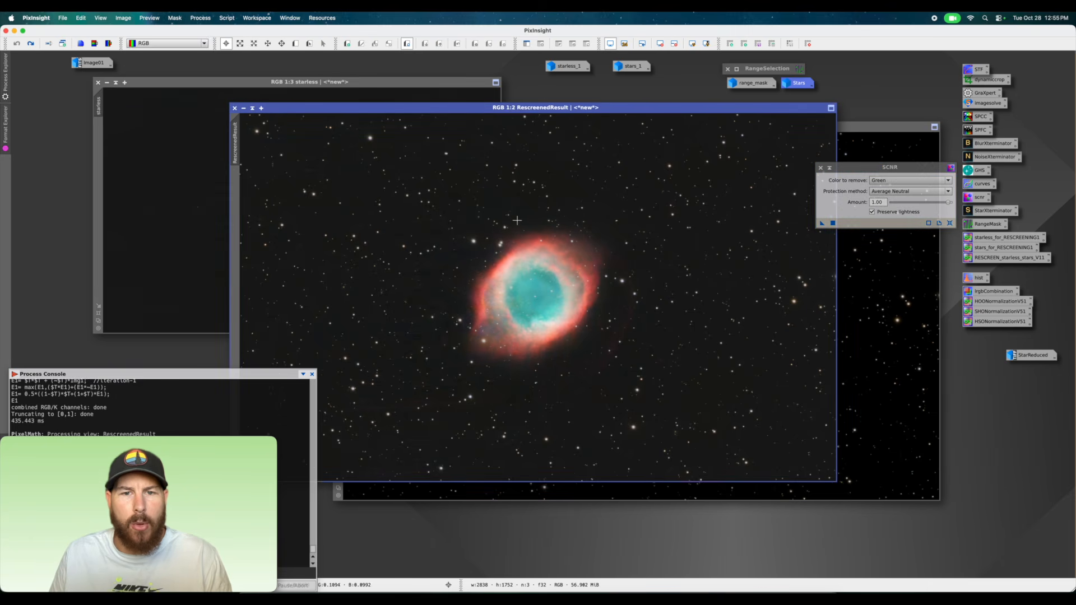
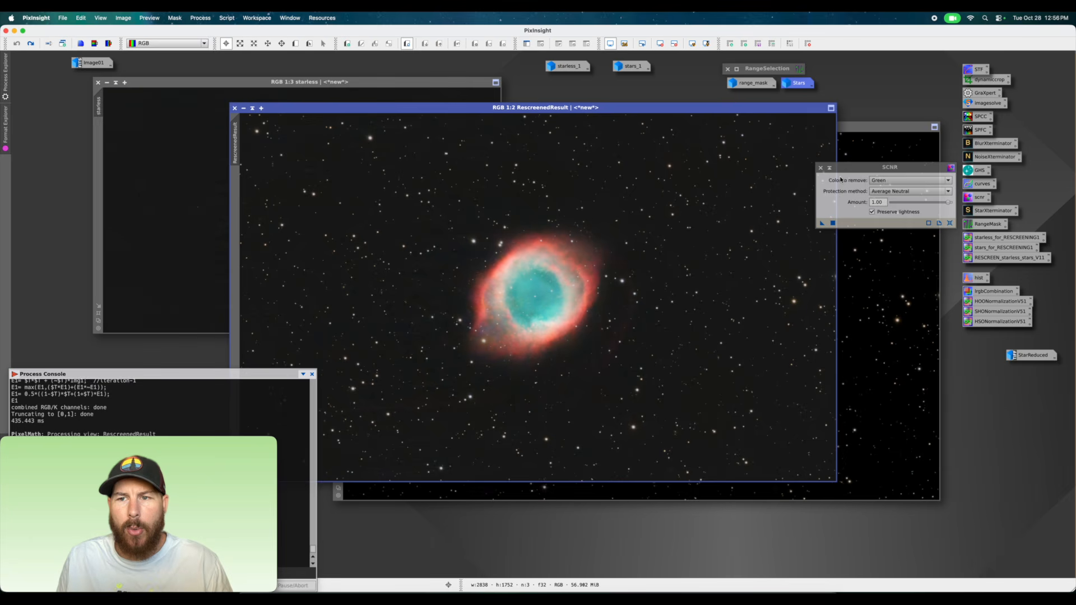
Reduce the green in the RescreenedResult image using SCNR with Green as the colour to remove and an amount of 0.48.
{"action": "left_click", "coordinate": [854, 169]}
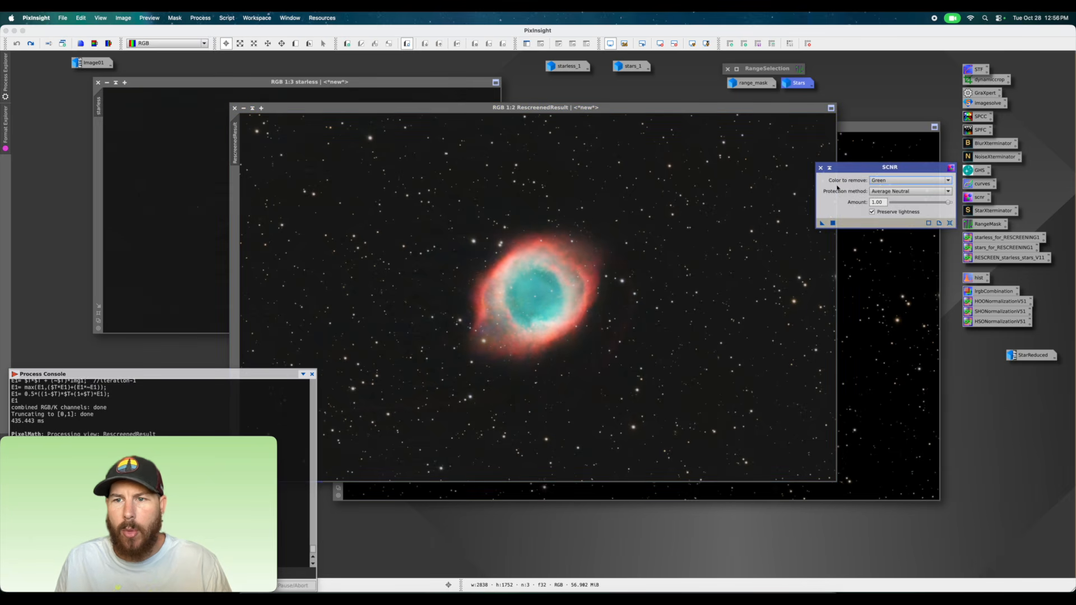
{"action": "left_click", "coordinate": [896, 183]}
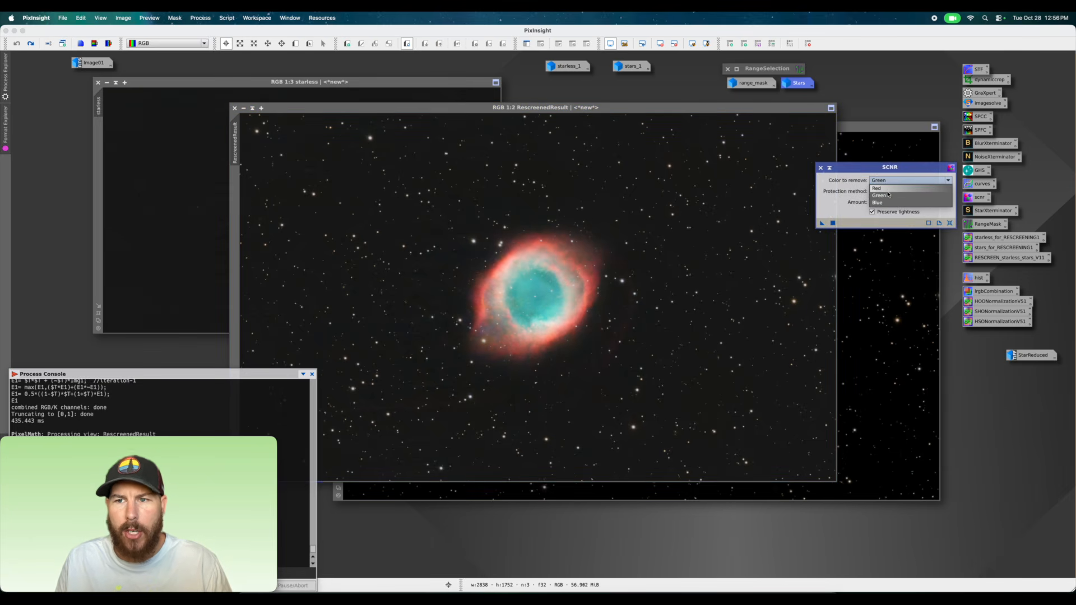
{"action": "left_click", "coordinate": [888, 202]}
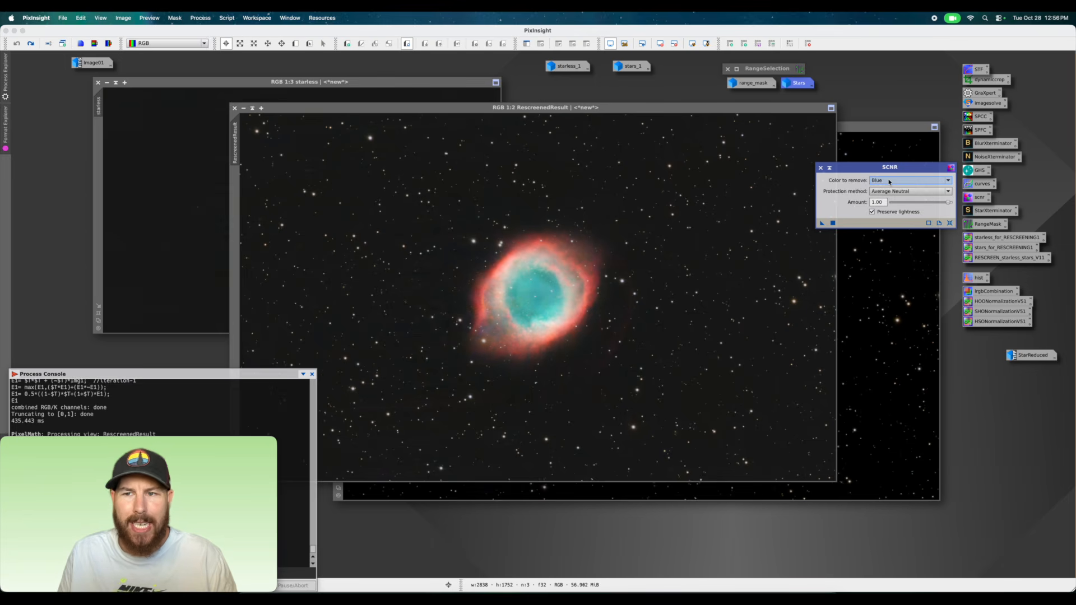
{"action": "left_click", "coordinate": [889, 182]}
{"action": "left_click", "coordinate": [877, 193]}
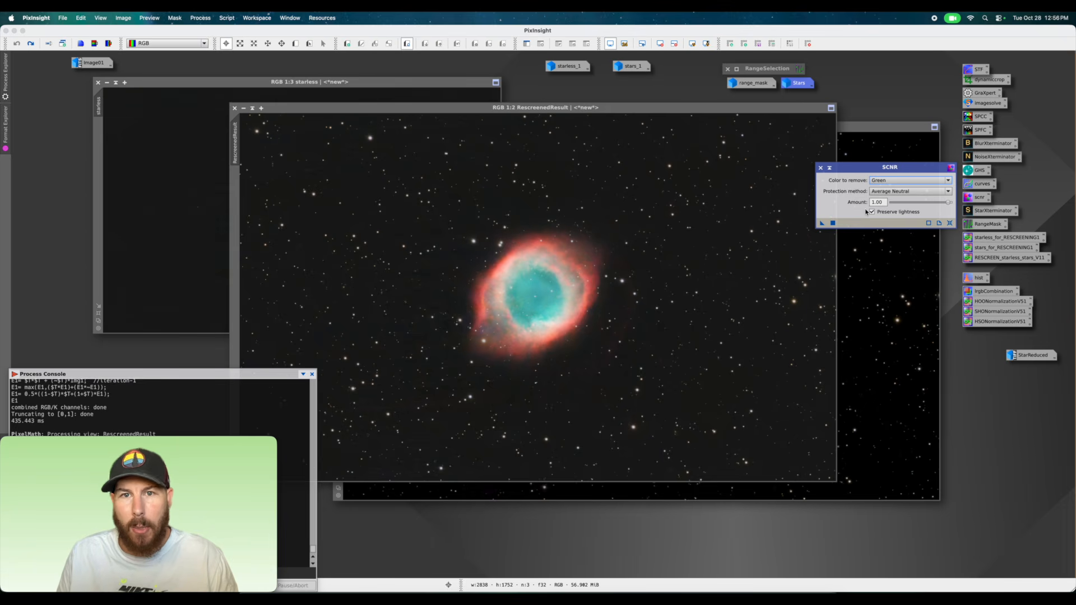
{"action": "left_click_drag", "start_coordinate": [948, 205], "coordinate": [921, 213]}
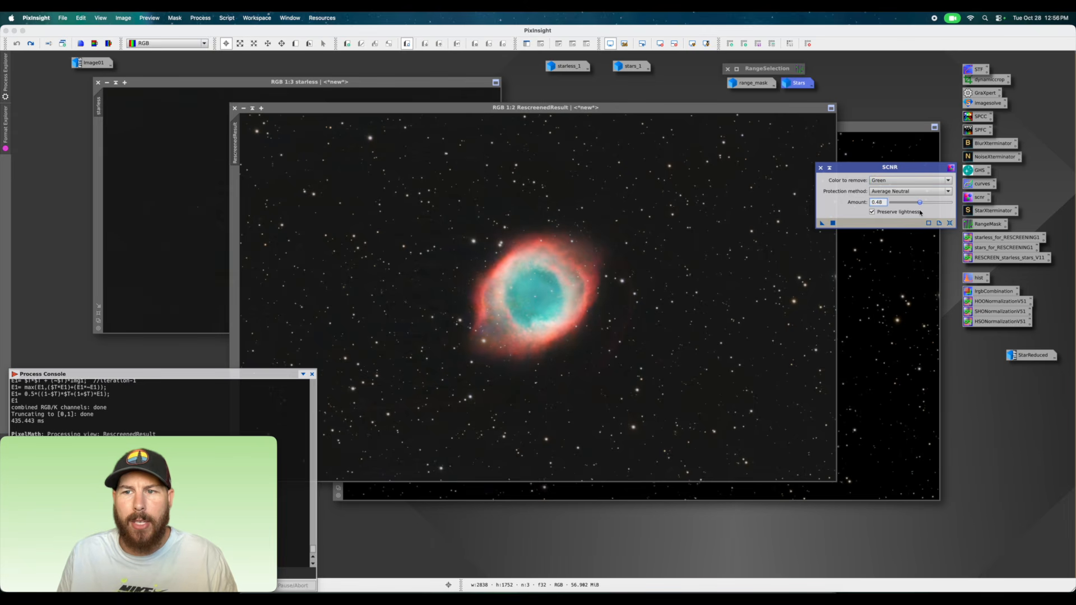
{"action": "left_click_drag", "start_coordinate": [822, 223], "coordinate": [768, 225]}
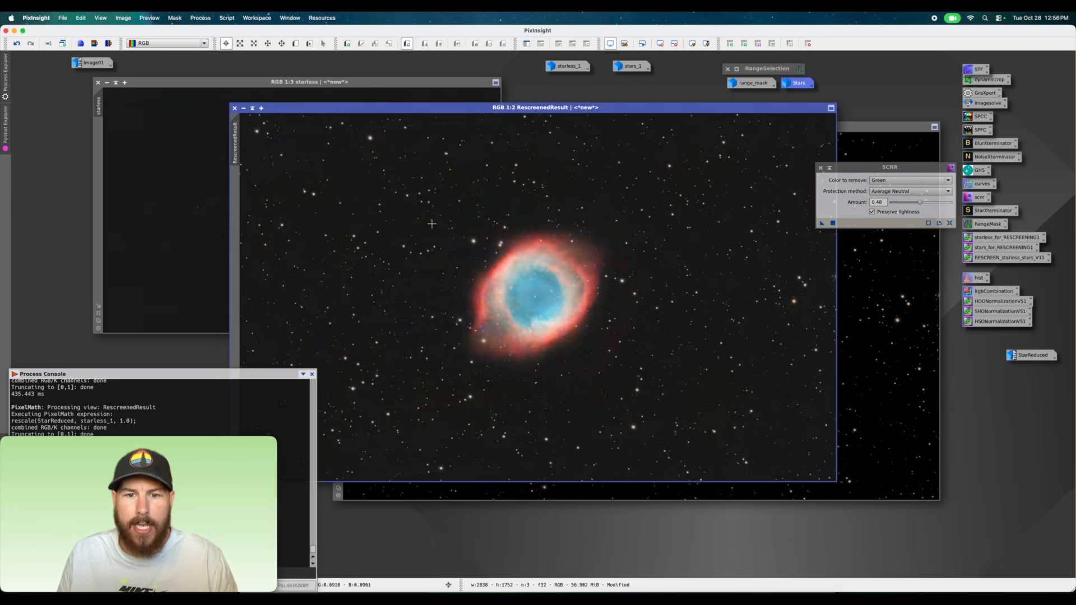
Compare the nebula's colour before and after the green removal, keep the SCNR result applied, and close SCNR.
{"action": "left_click", "coordinate": [16, 43]}
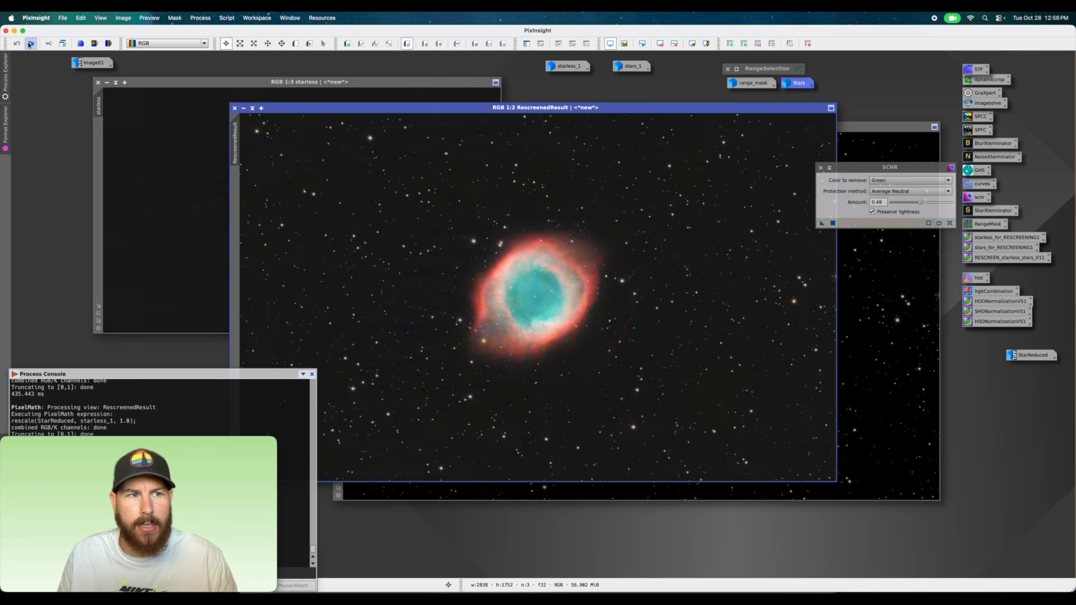
{"action": "left_click", "coordinate": [30, 44]}
{"action": "left_click", "coordinate": [17, 43]}
{"action": "left_click", "coordinate": [30, 43]}
{"action": "left_click", "coordinate": [17, 43]}
{"action": "left_click", "coordinate": [30, 43]}
{"action": "left_click", "coordinate": [17, 43]}
{"action": "left_click", "coordinate": [30, 43]}
{"action": "left_click", "coordinate": [17, 43]}
{"action": "left_click", "coordinate": [30, 43]}
{"action": "left_click", "coordinate": [16, 44]}
{"action": "left_click", "coordinate": [30, 44]}
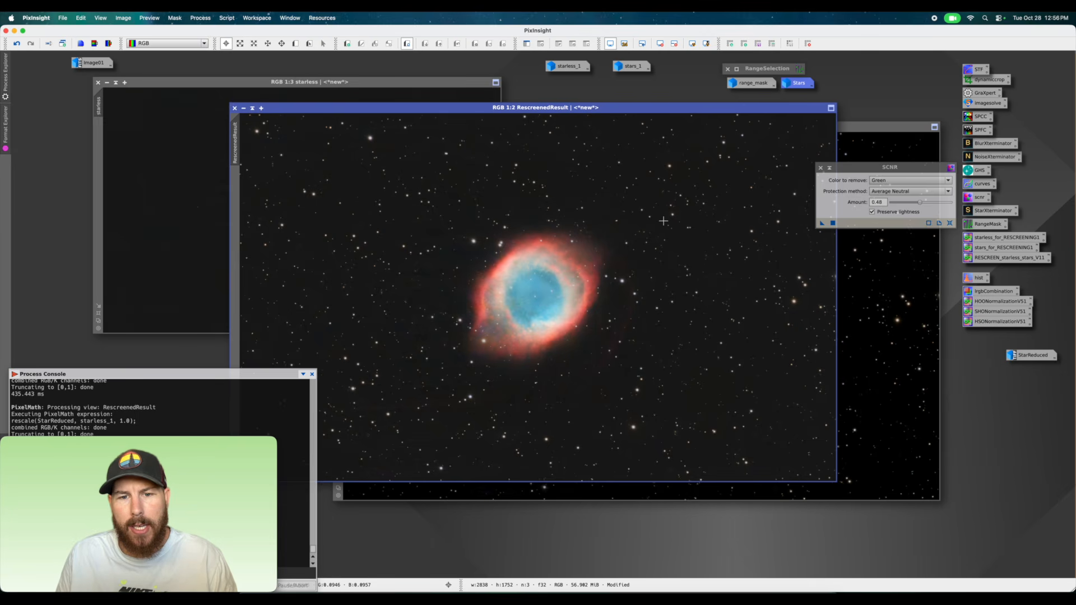
{"action": "left_click", "coordinate": [821, 168]}
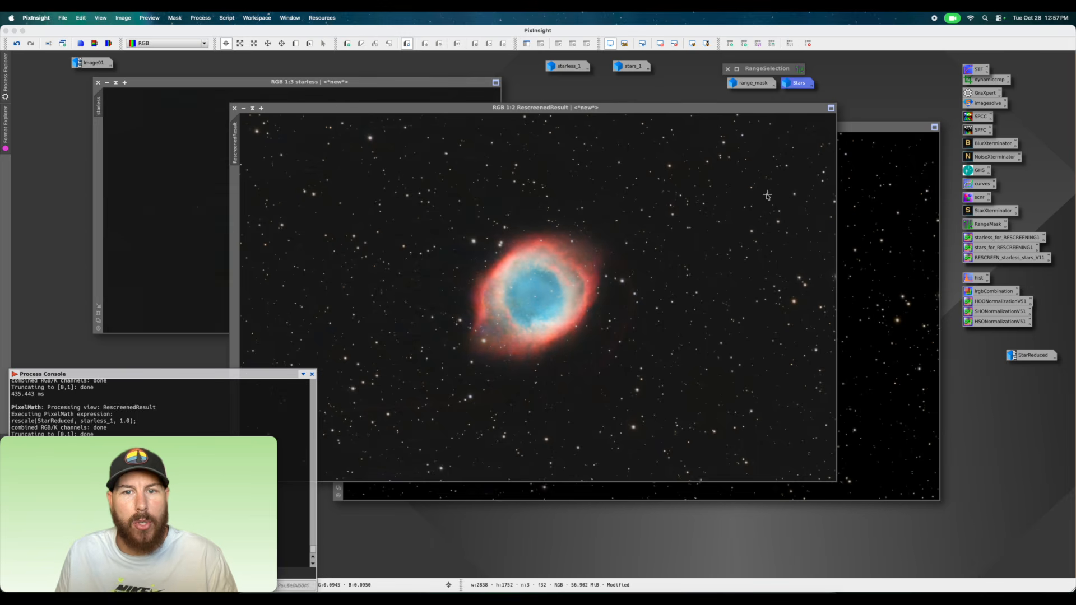
Open the StarReduction script for the RescreenedResult image.
{"action": "left_click", "coordinate": [443, 115]}
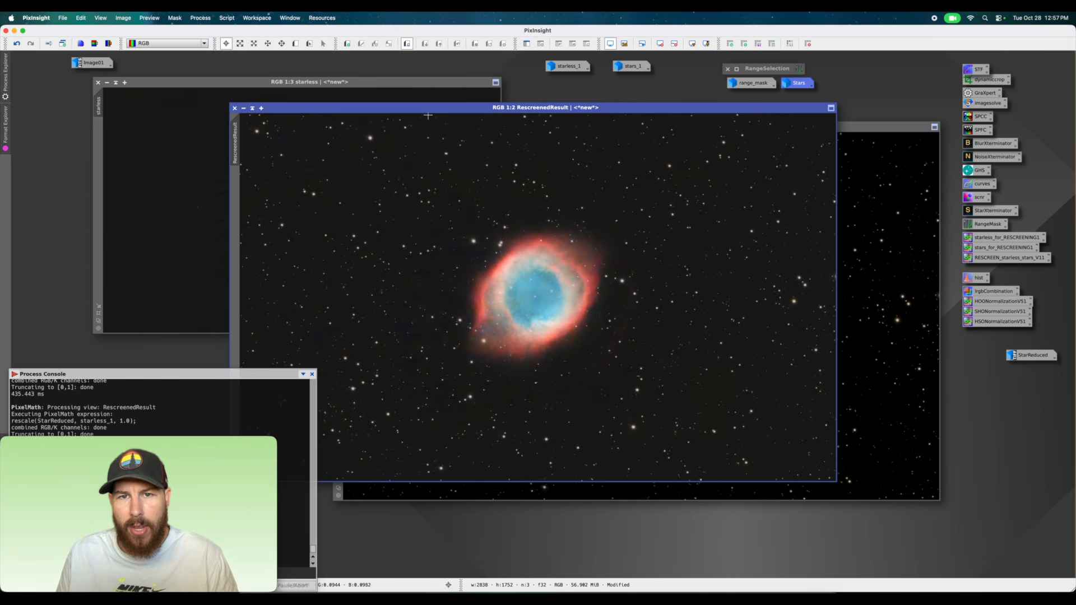
{"action": "left_click", "coordinate": [226, 17]}
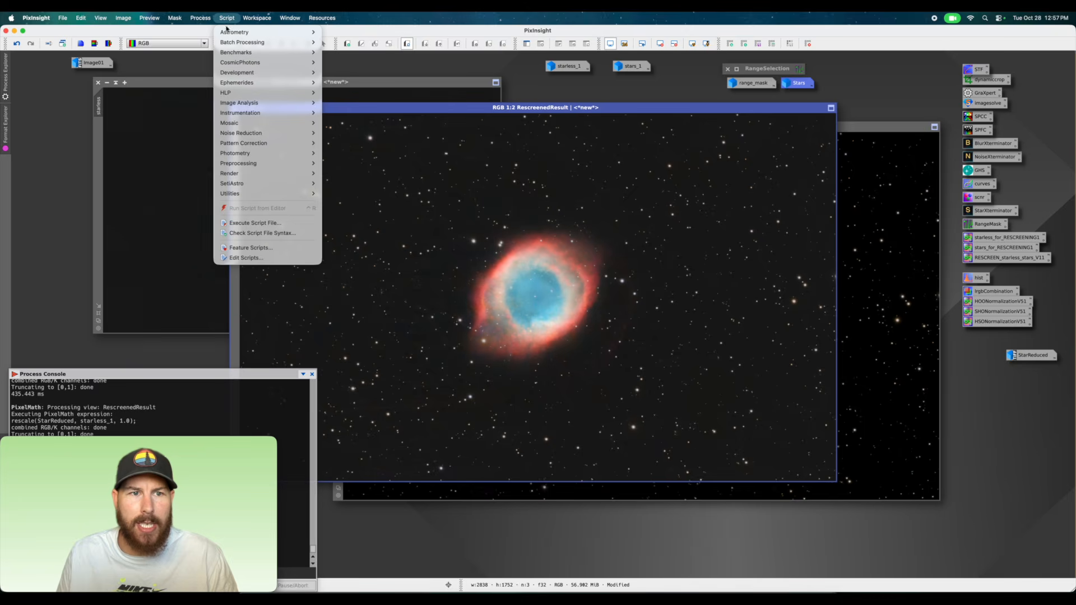
{"action": "mouse_move", "coordinate": [304, 187]}
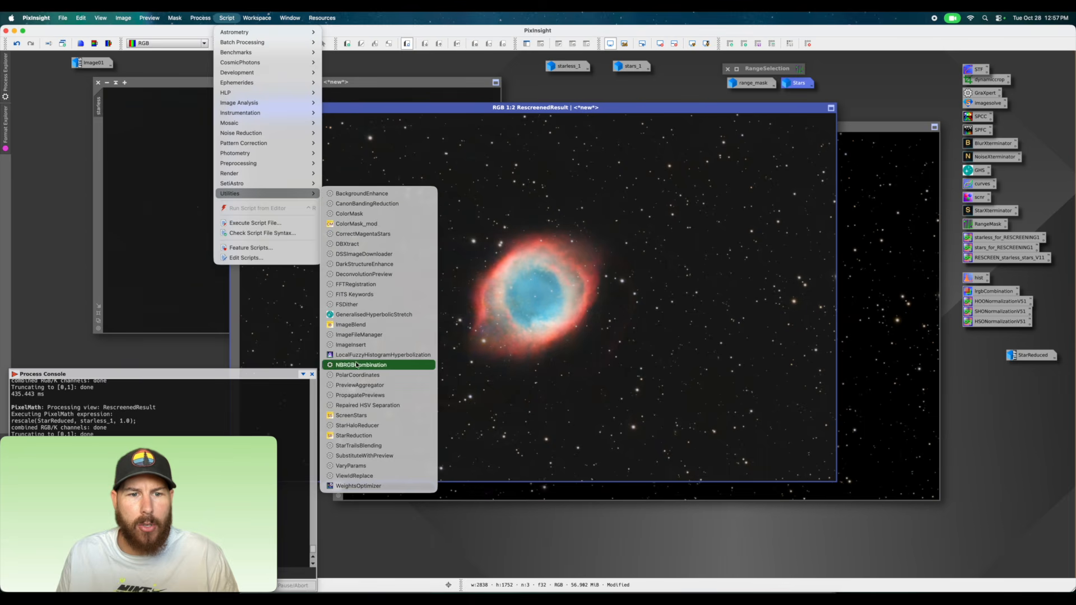
{"action": "left_click", "coordinate": [356, 436]}
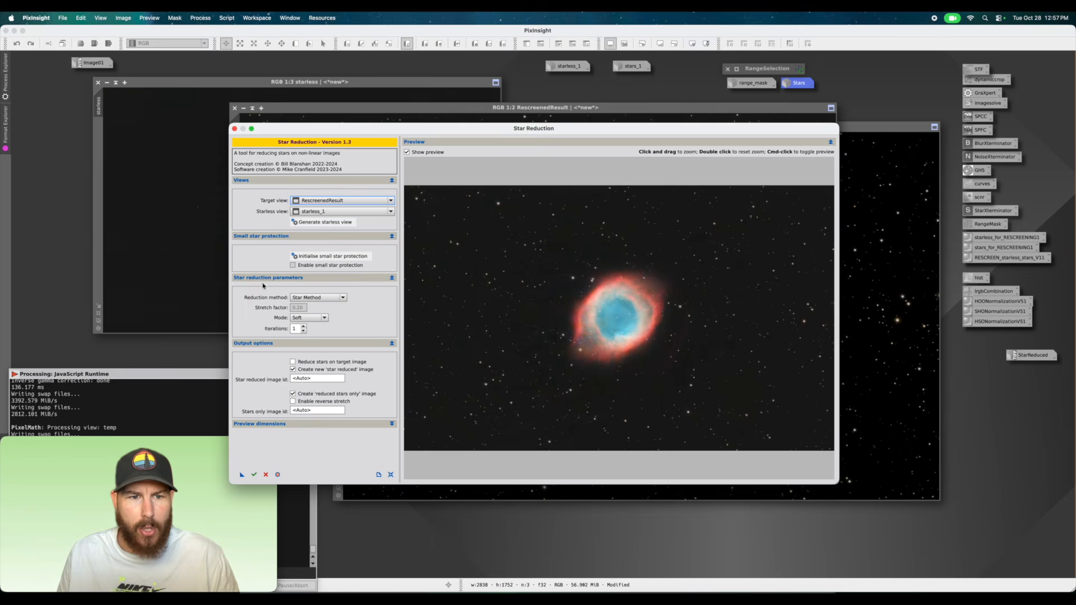
Try raising the iterations of the Soft Star Method reduction to preview the effect, and return the count to 1.
{"action": "left_click", "coordinate": [323, 299]}
{"action": "left_click", "coordinate": [323, 301]}
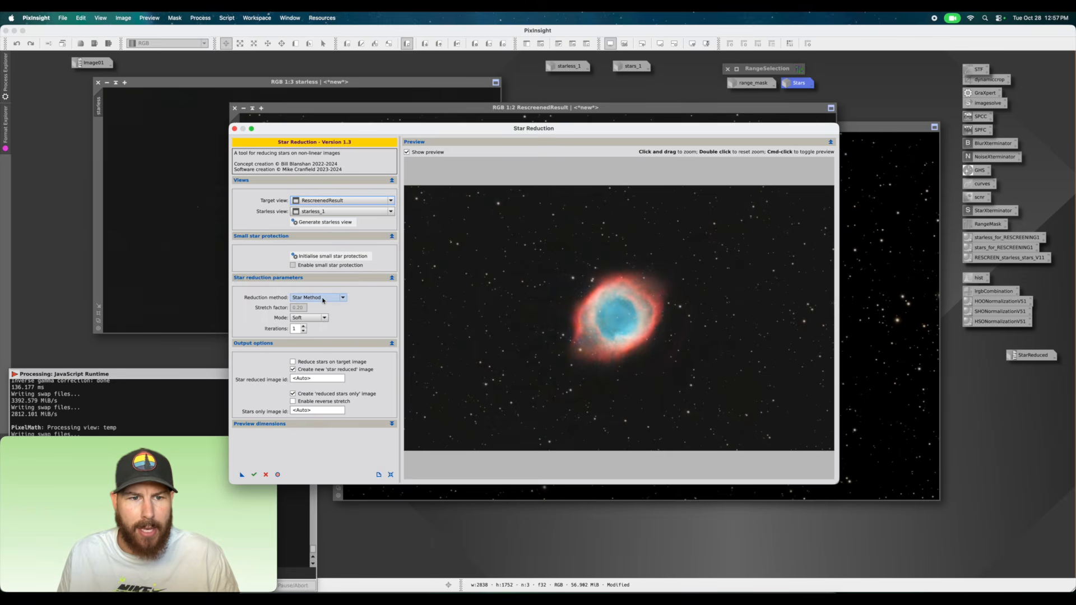
{"action": "left_click", "coordinate": [324, 317]}
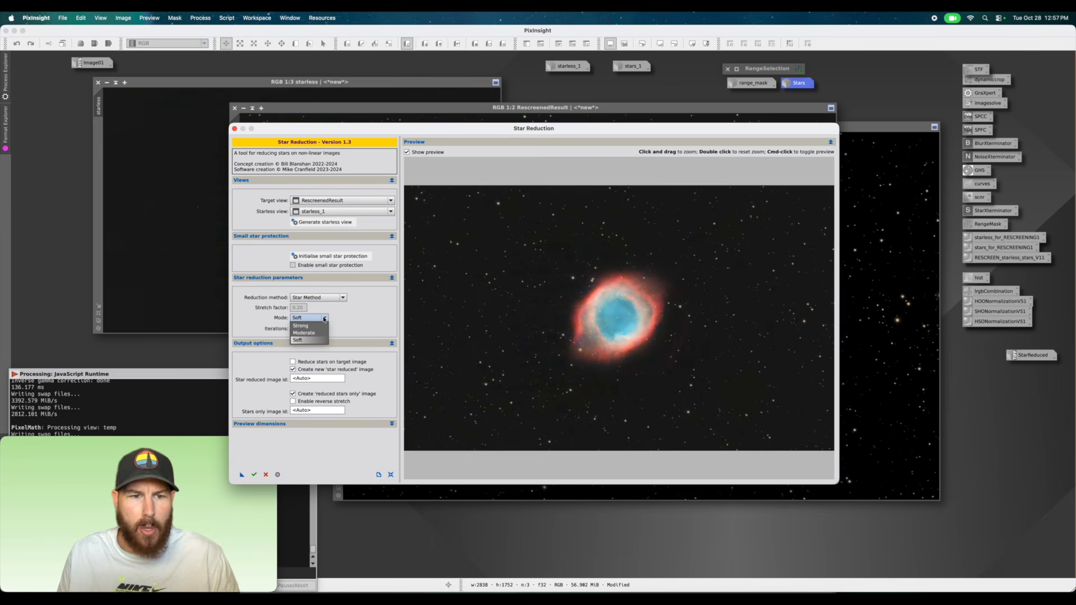
{"action": "left_click", "coordinate": [324, 318]}
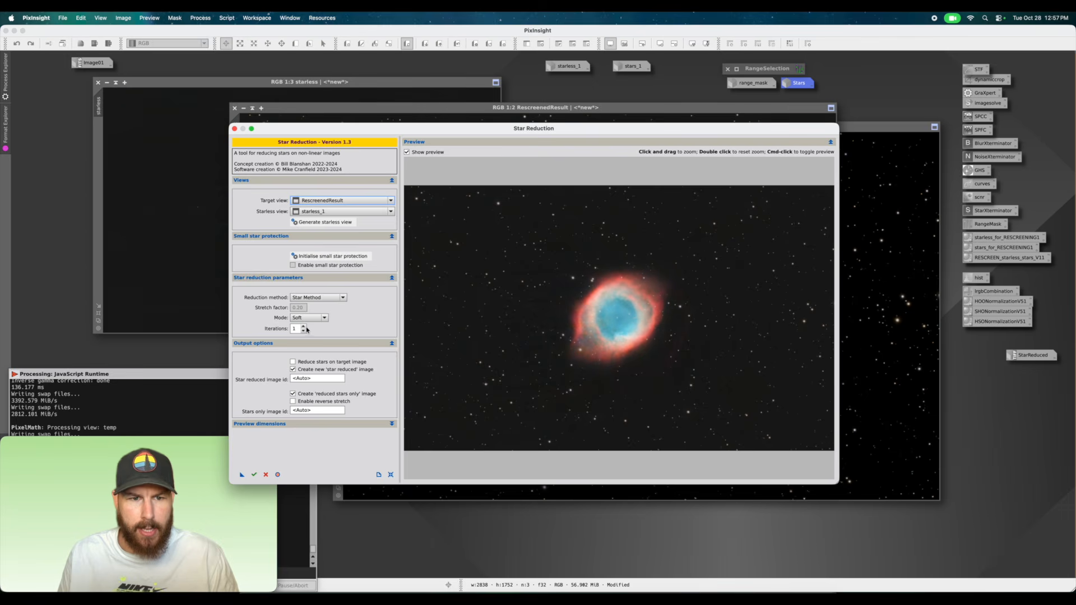
{"action": "left_click", "coordinate": [305, 327]}
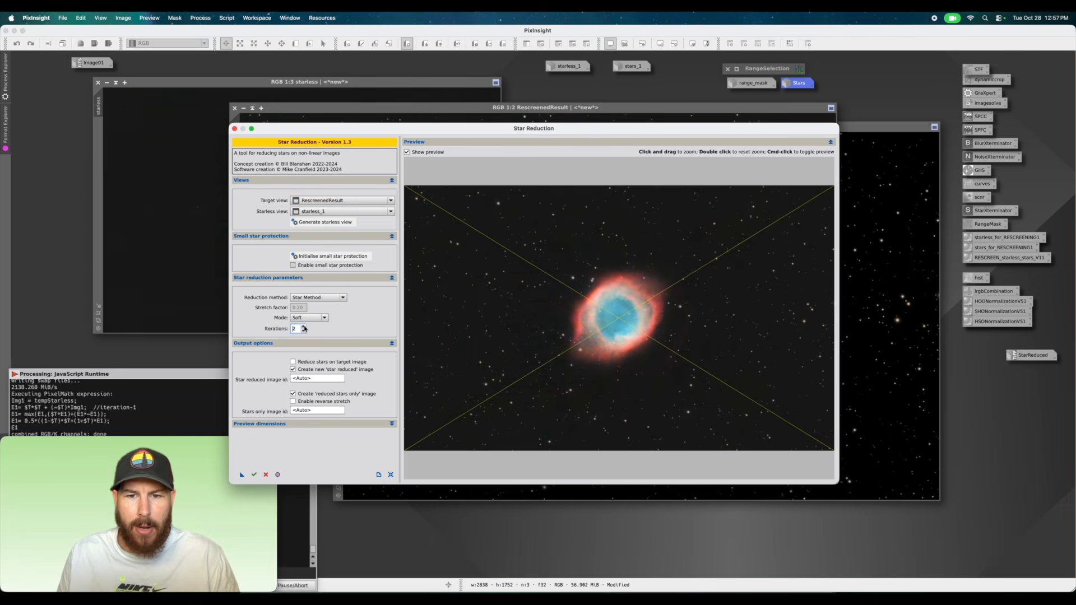
{"action": "left_click", "coordinate": [305, 327]}
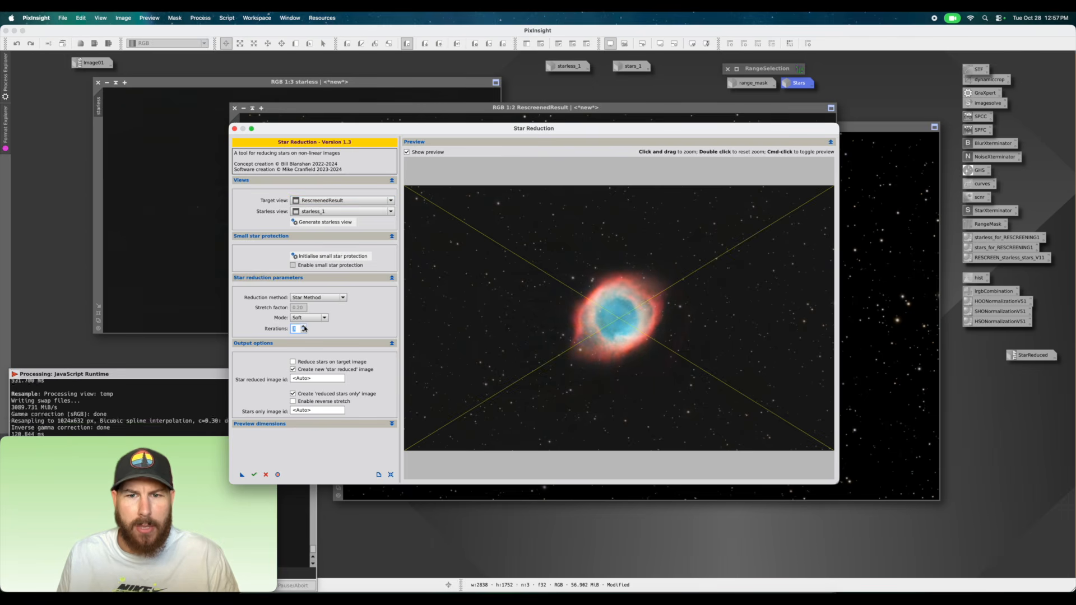
{"action": "left_click", "coordinate": [305, 330]}
{"action": "left_click", "coordinate": [304, 331]}
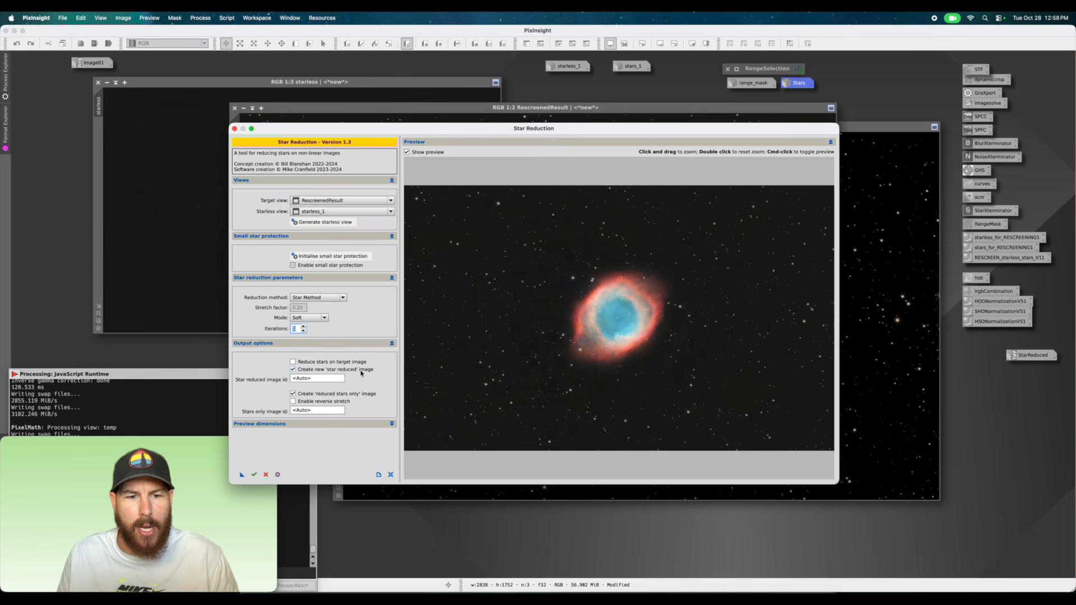
Run the star reduction with Star Method, Soft mode and 1 iteration, creating new star-reduced and stars-only images, and close the script.
{"action": "left_click", "coordinate": [255, 475]}
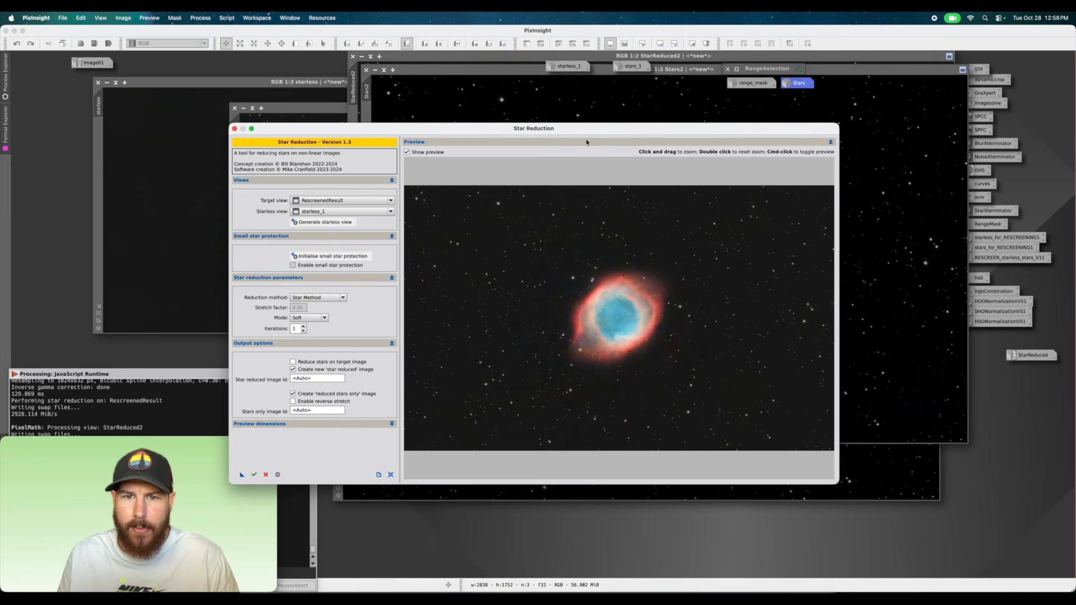
{"action": "left_click_drag", "start_coordinate": [590, 130], "coordinate": [593, 170]}
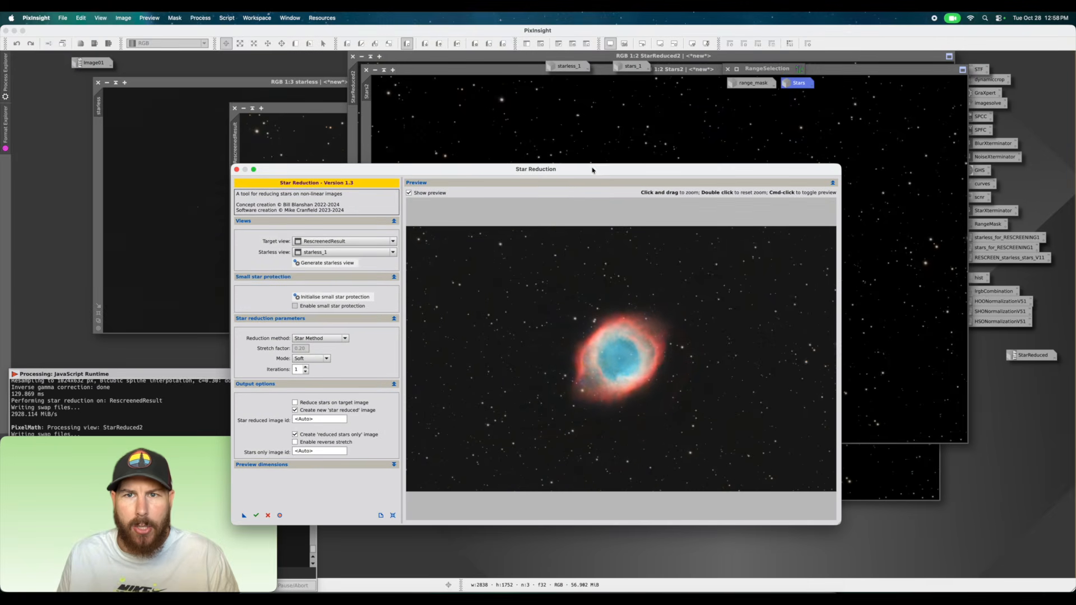
{"action": "left_click", "coordinate": [237, 170]}
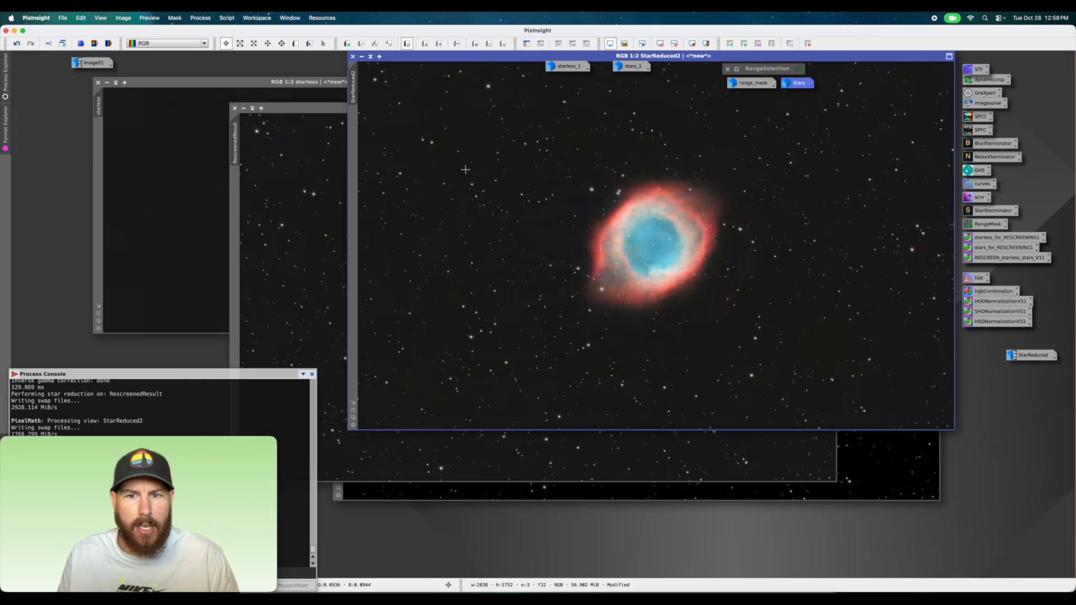
Arrange the StarReduced2 and RescreenedResult images side by side to compare their stars.
{"action": "left_click_drag", "start_coordinate": [498, 58], "coordinate": [246, 55]}
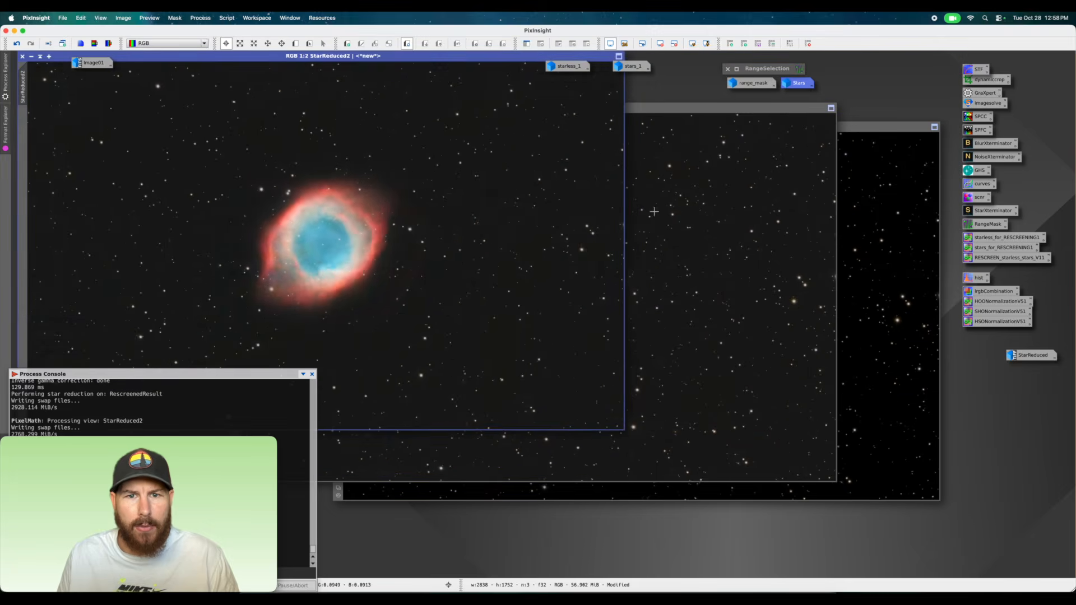
{"action": "left_click", "coordinate": [722, 232]}
{"action": "left_click_drag", "start_coordinate": [482, 108], "coordinate": [729, 65]}
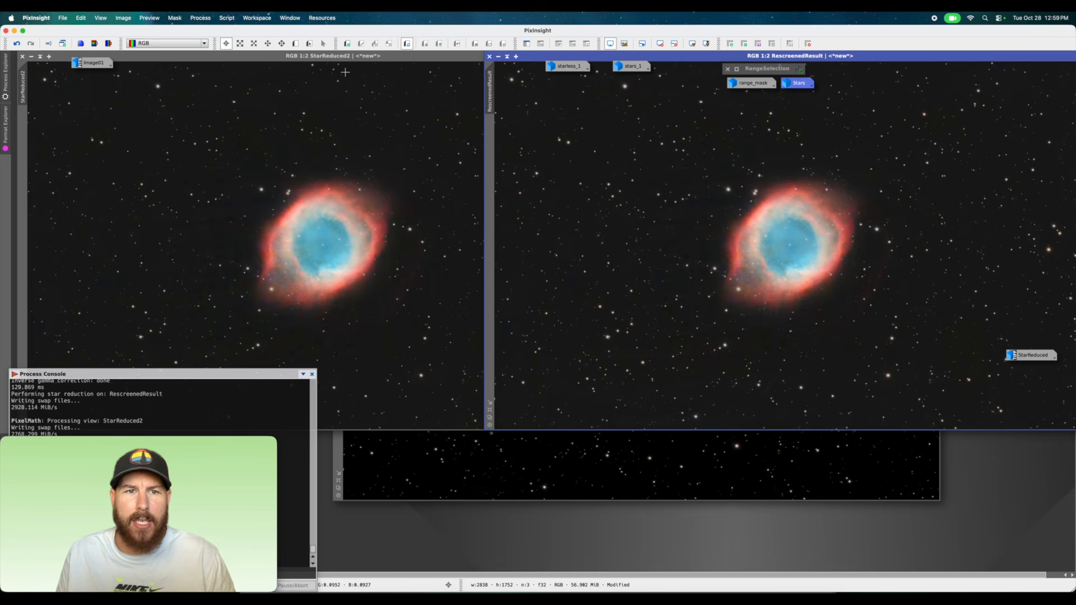
Save the StarReduced2 image to the Desktop as a TIFF file named StarReduced2 with no compression.
{"action": "left_click_drag", "start_coordinate": [335, 56], "coordinate": [565, 106]}
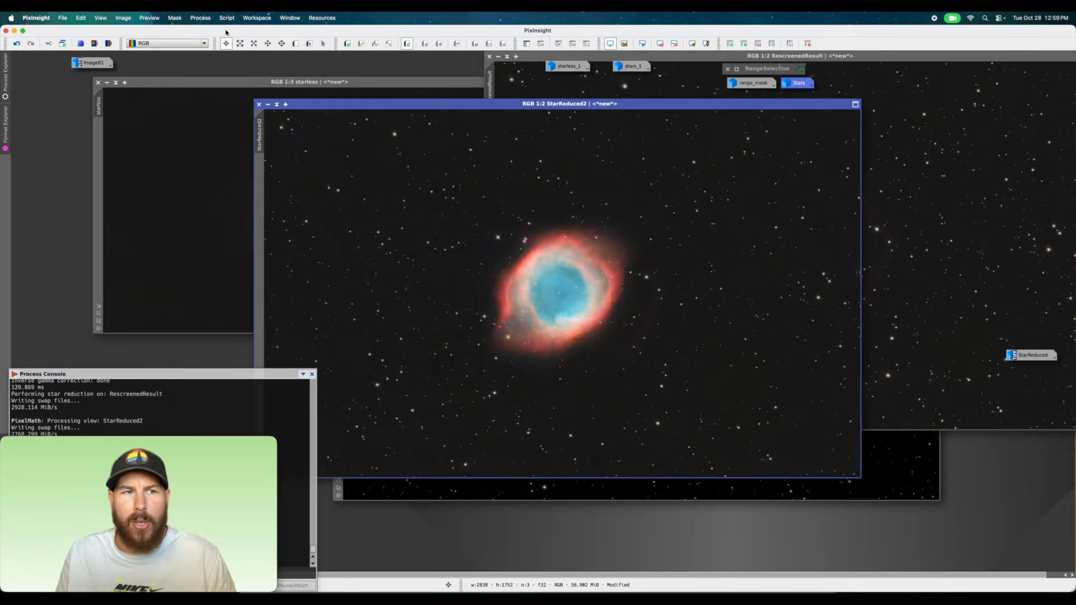
{"action": "left_click", "coordinate": [61, 18]}
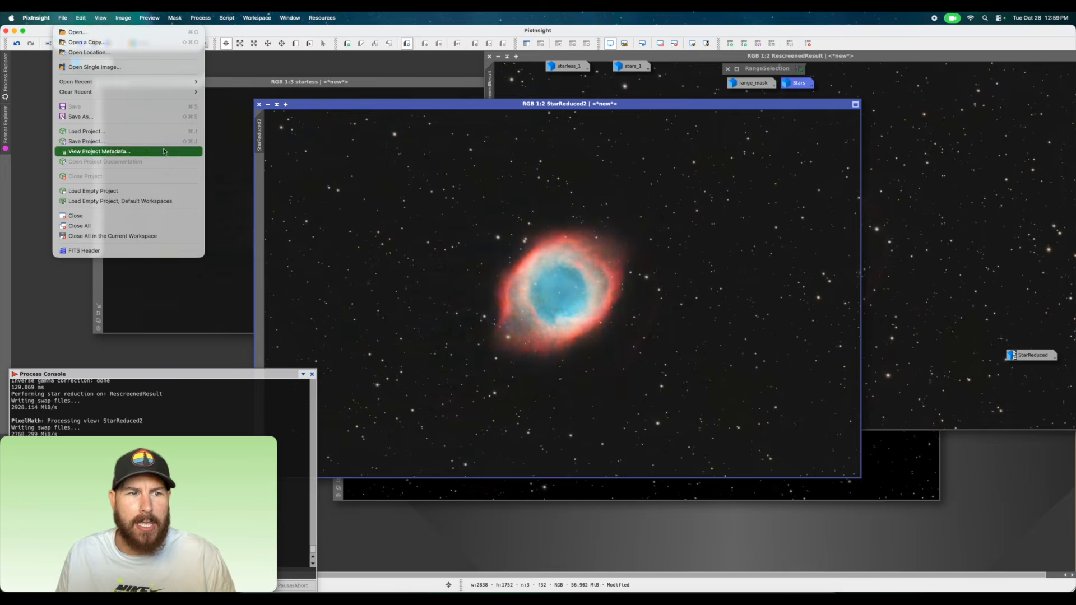
{"action": "left_click", "coordinate": [161, 117]}
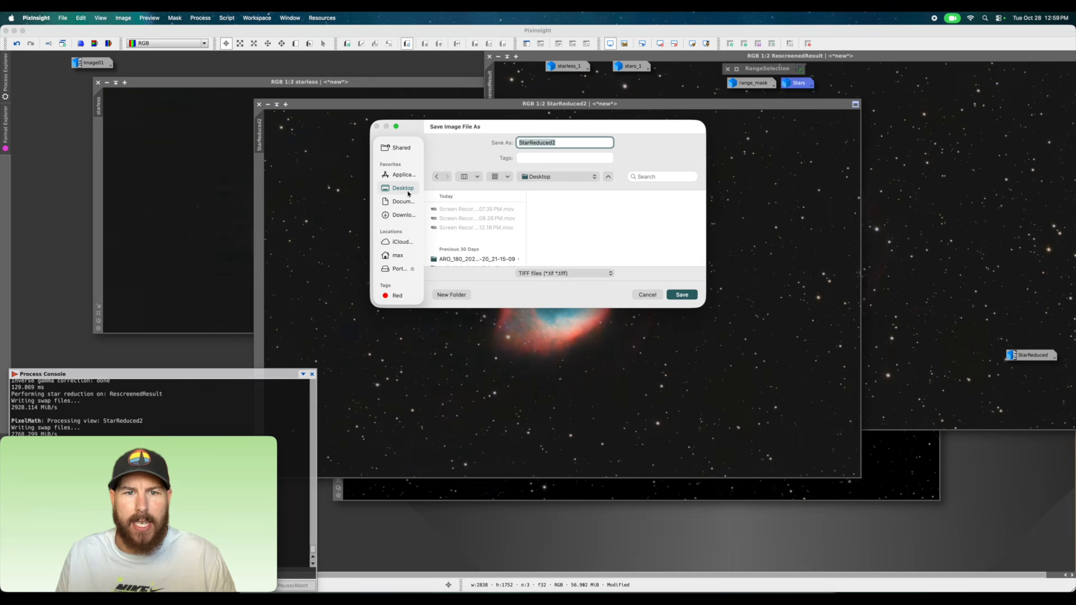
{"action": "left_click", "coordinate": [571, 143]}
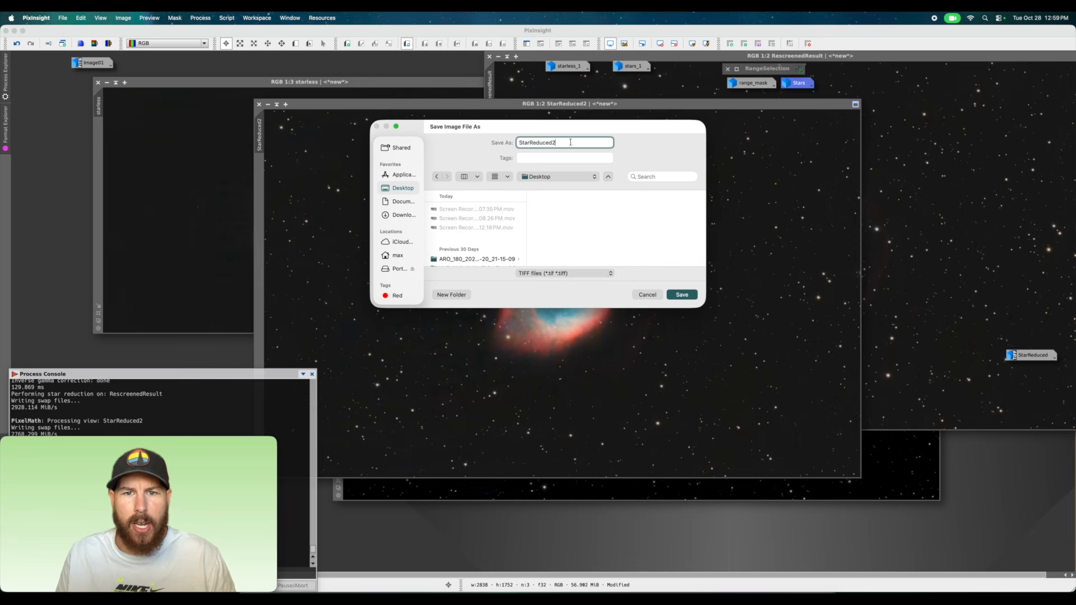
{"action": "left_click", "coordinate": [681, 296]}
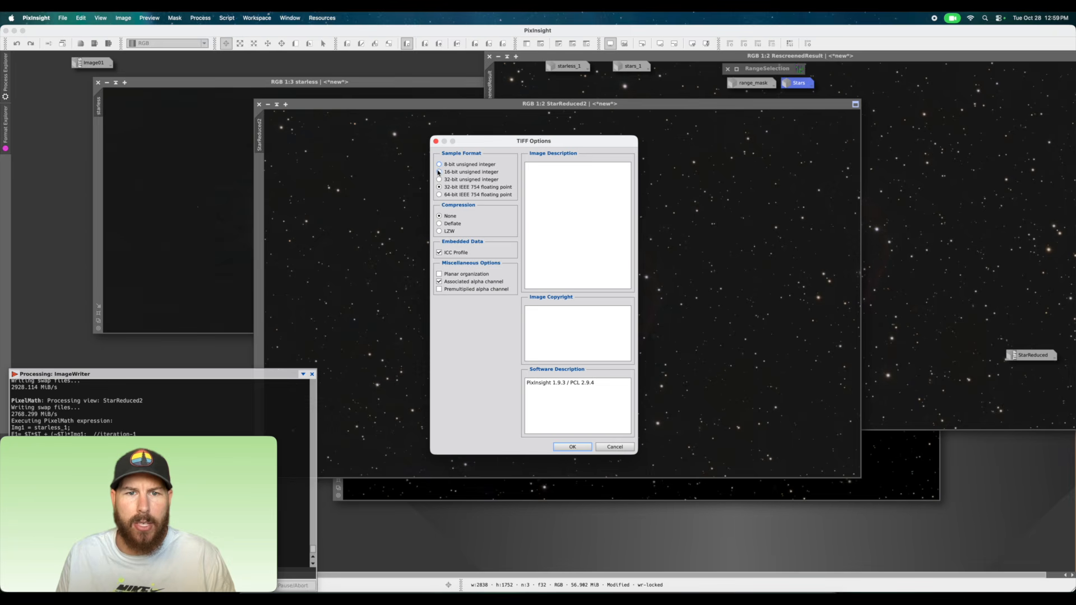
{"action": "left_click", "coordinate": [572, 447]}
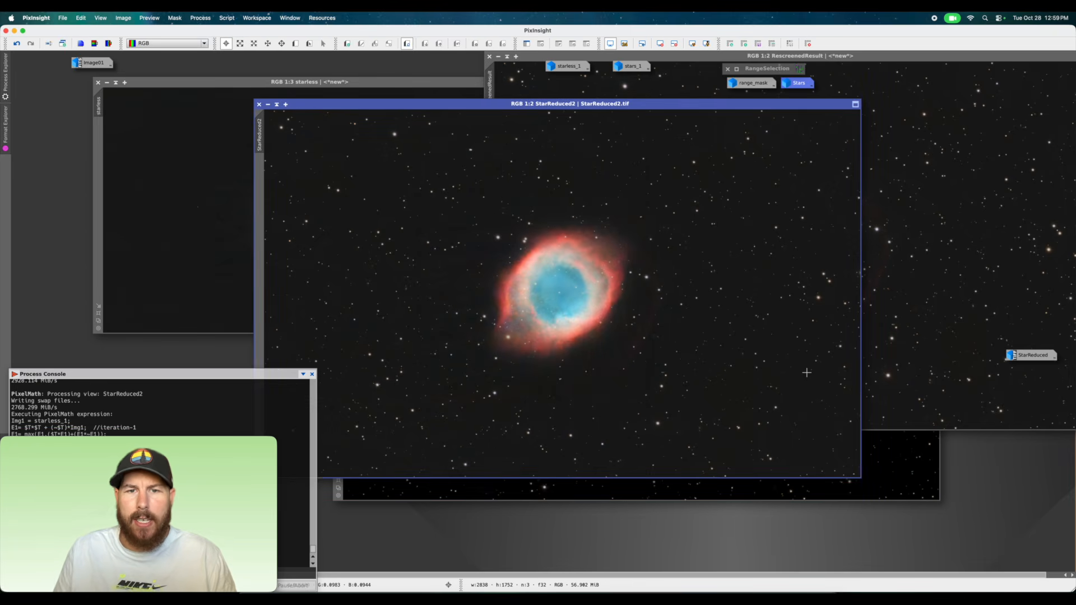